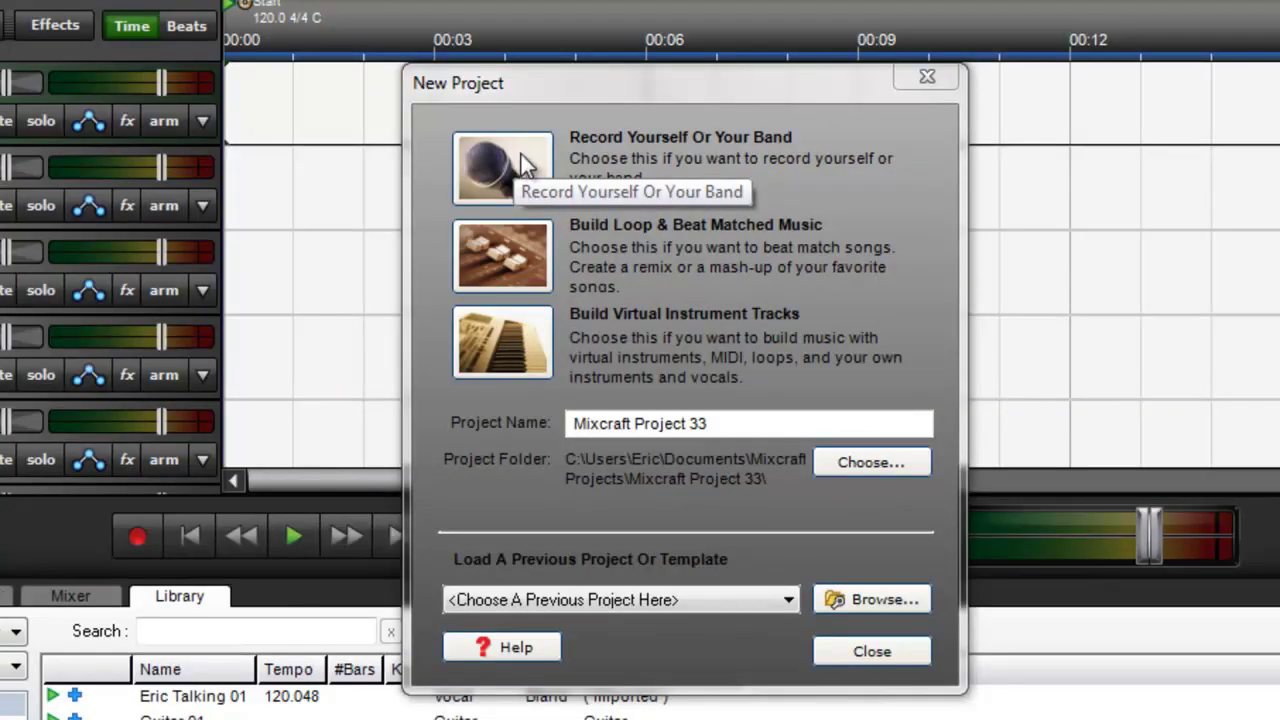
Dismiss the New Project starter dialog and insert a video track via +Track
click(520, 165)
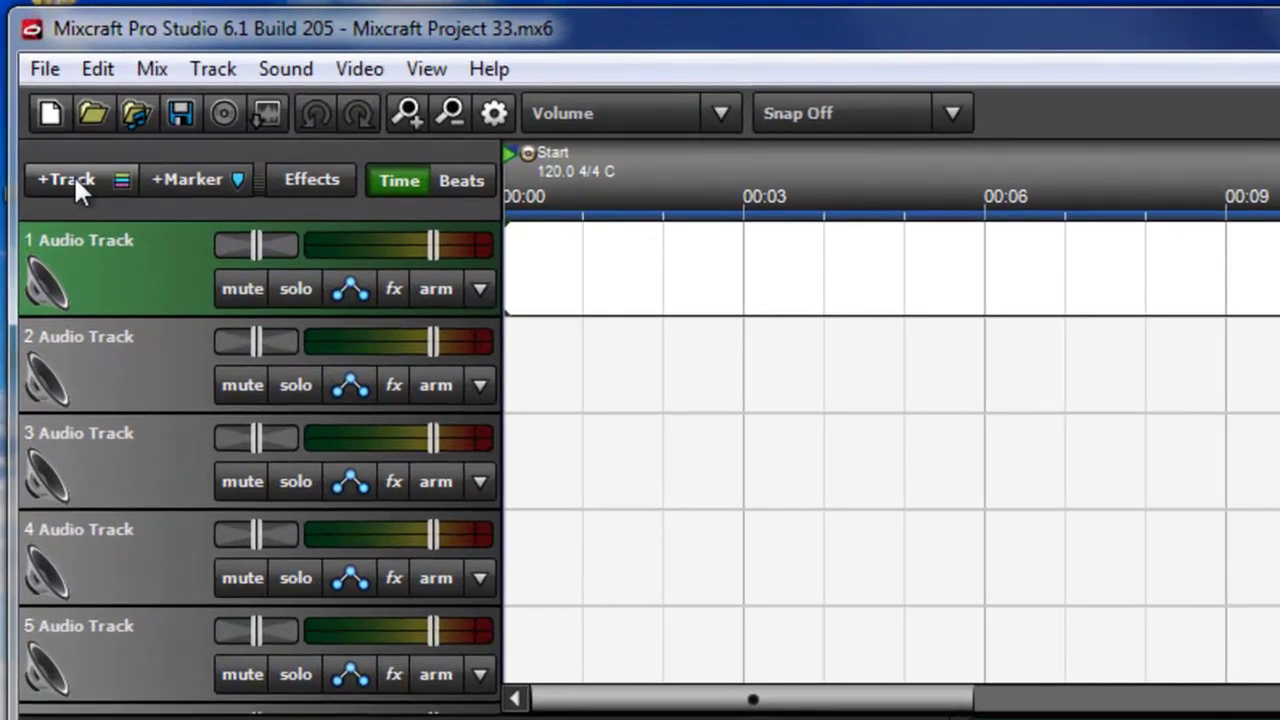
click(73, 178)
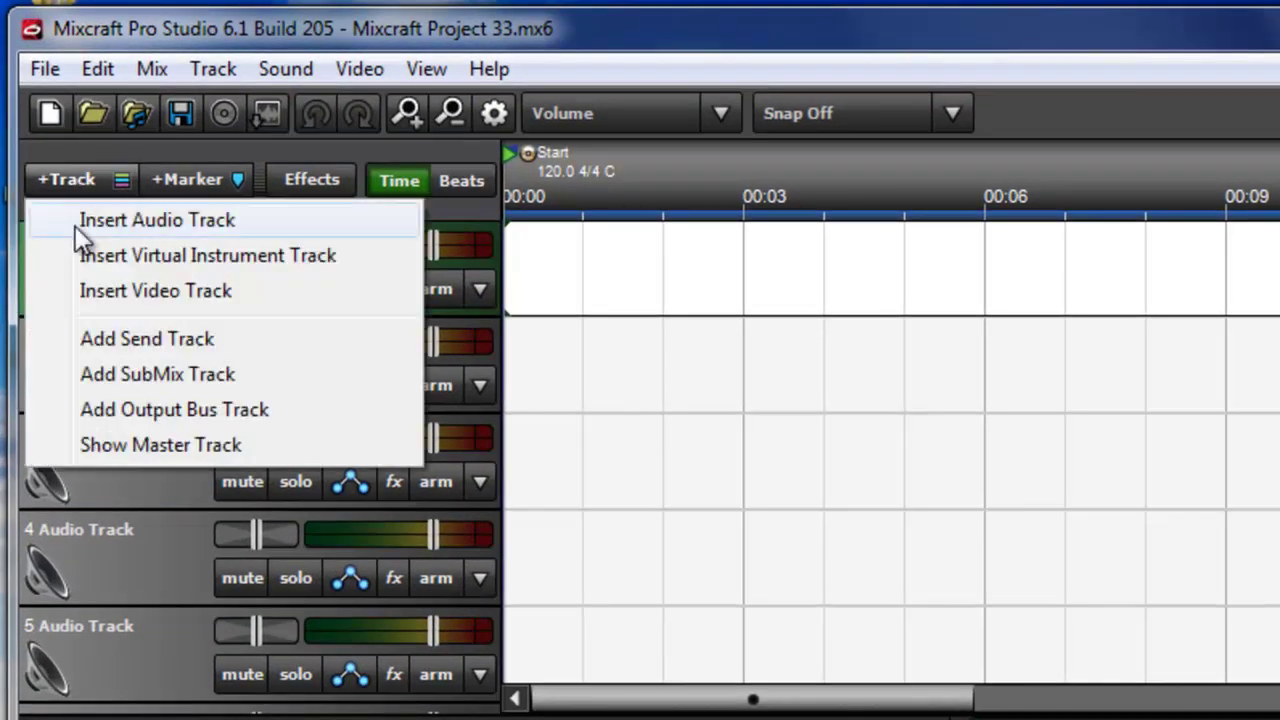
click(174, 289)
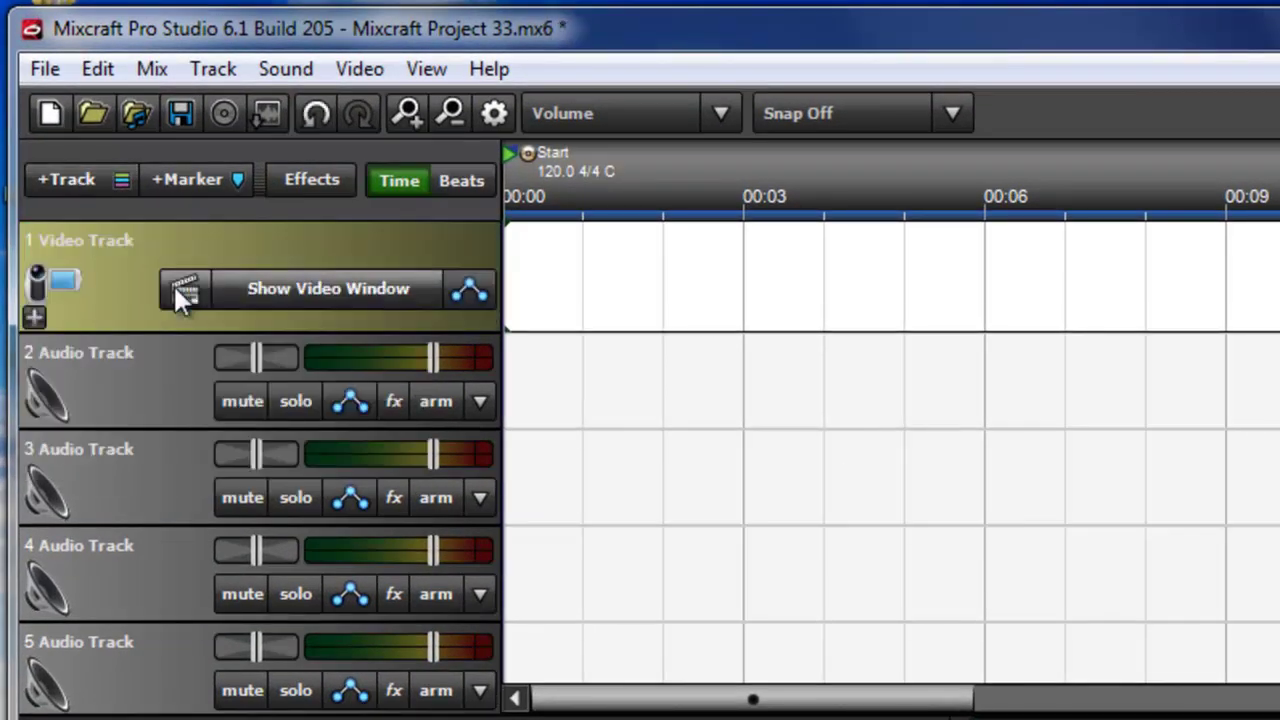
Add '06 Sweet Emotion' from Desktop > Karaoke How To onto audio track 2
click(150, 370)
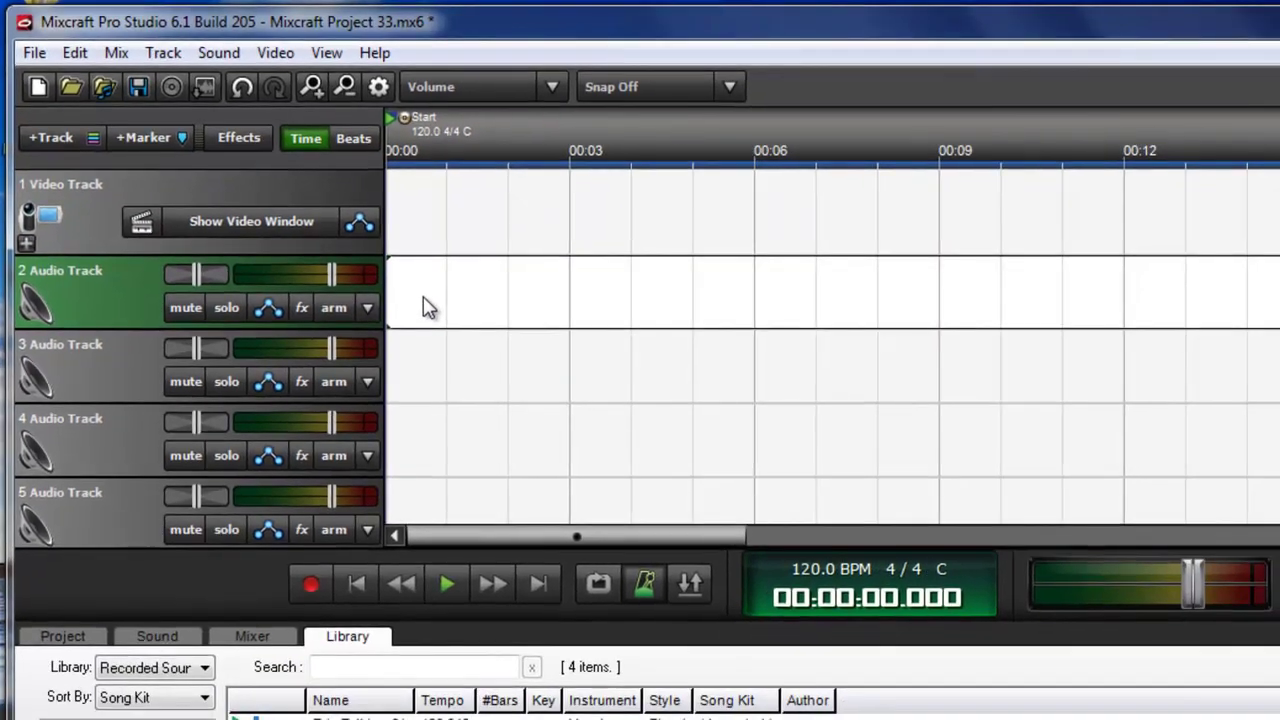
click(446, 318)
right_click(446, 318)
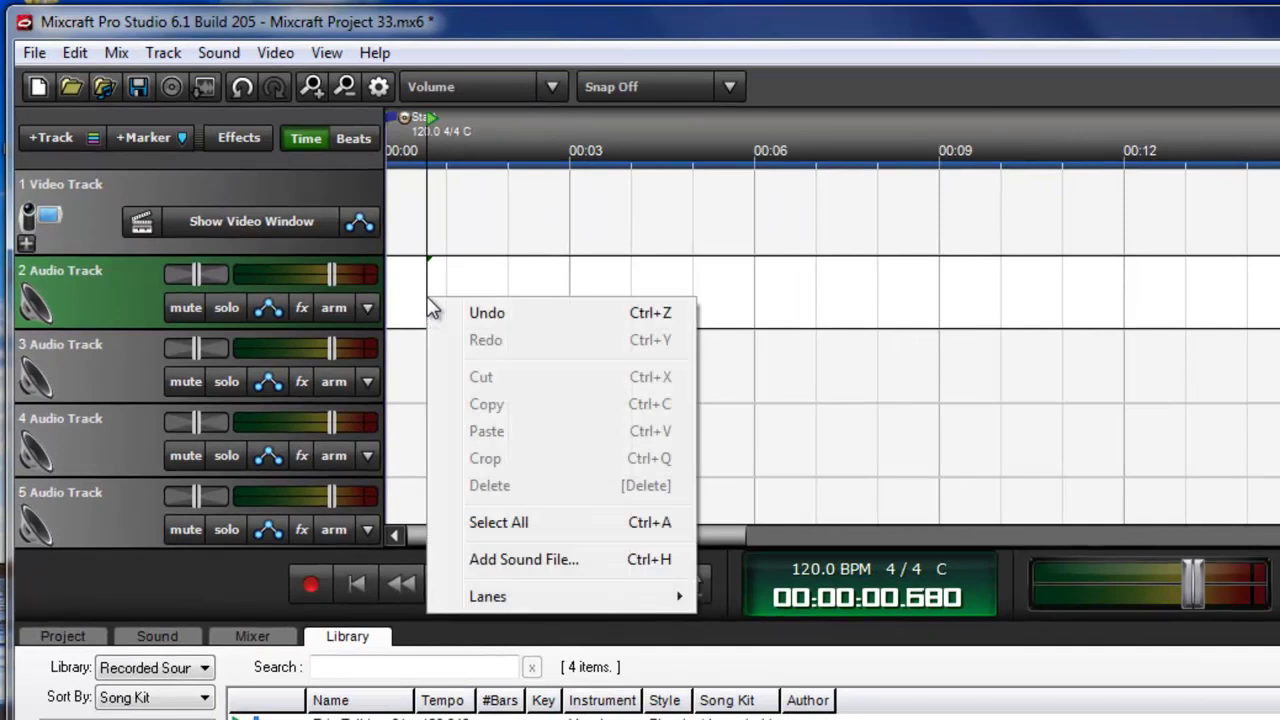
click(519, 559)
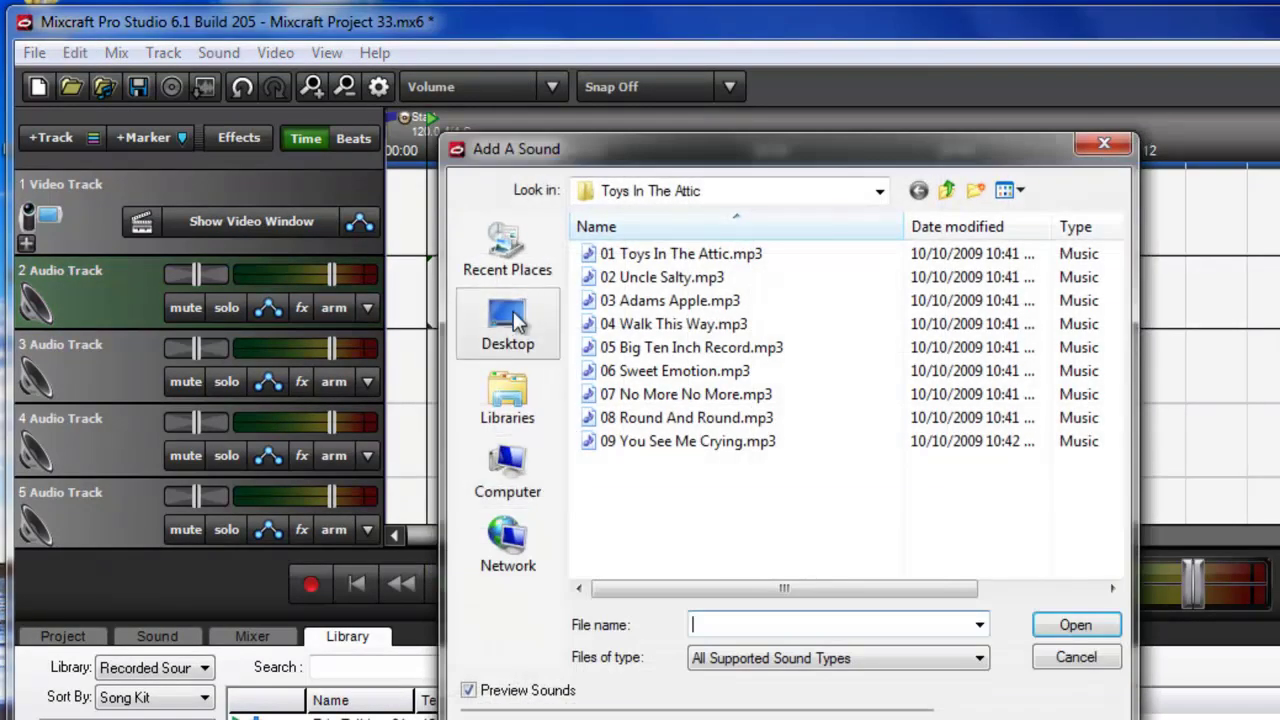
click(508, 325)
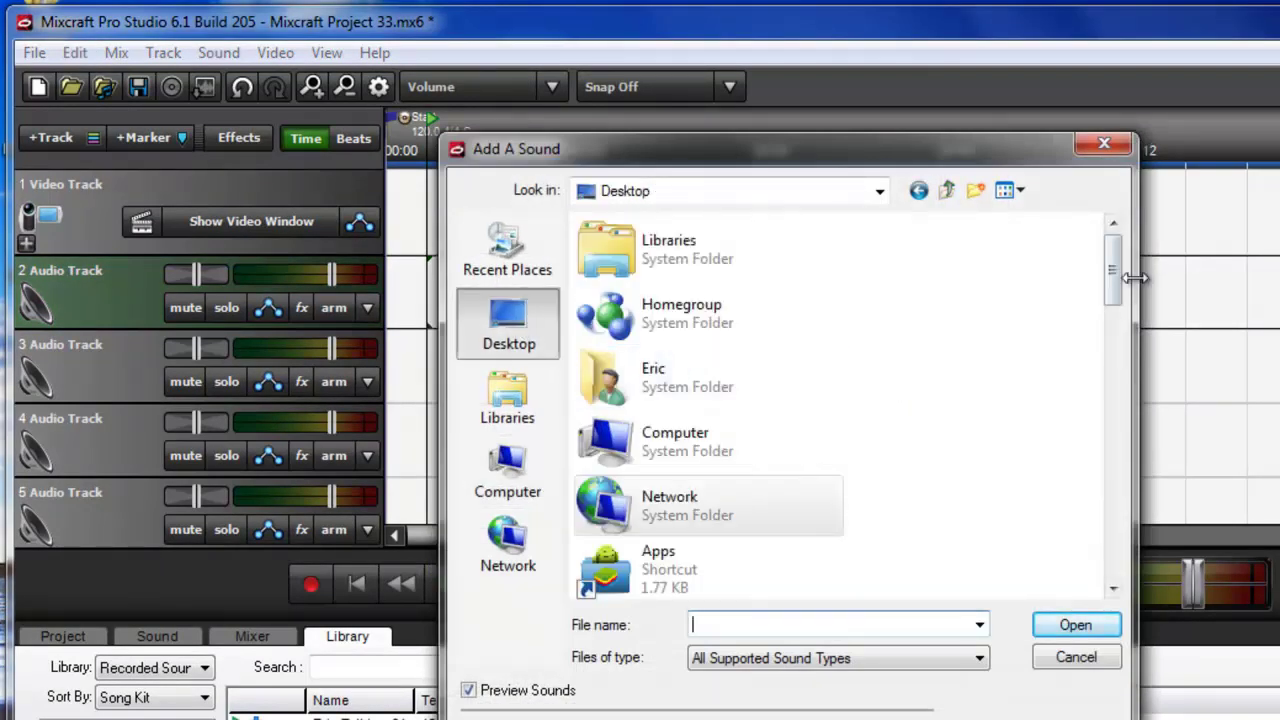
drag(1117, 280, 1120, 434)
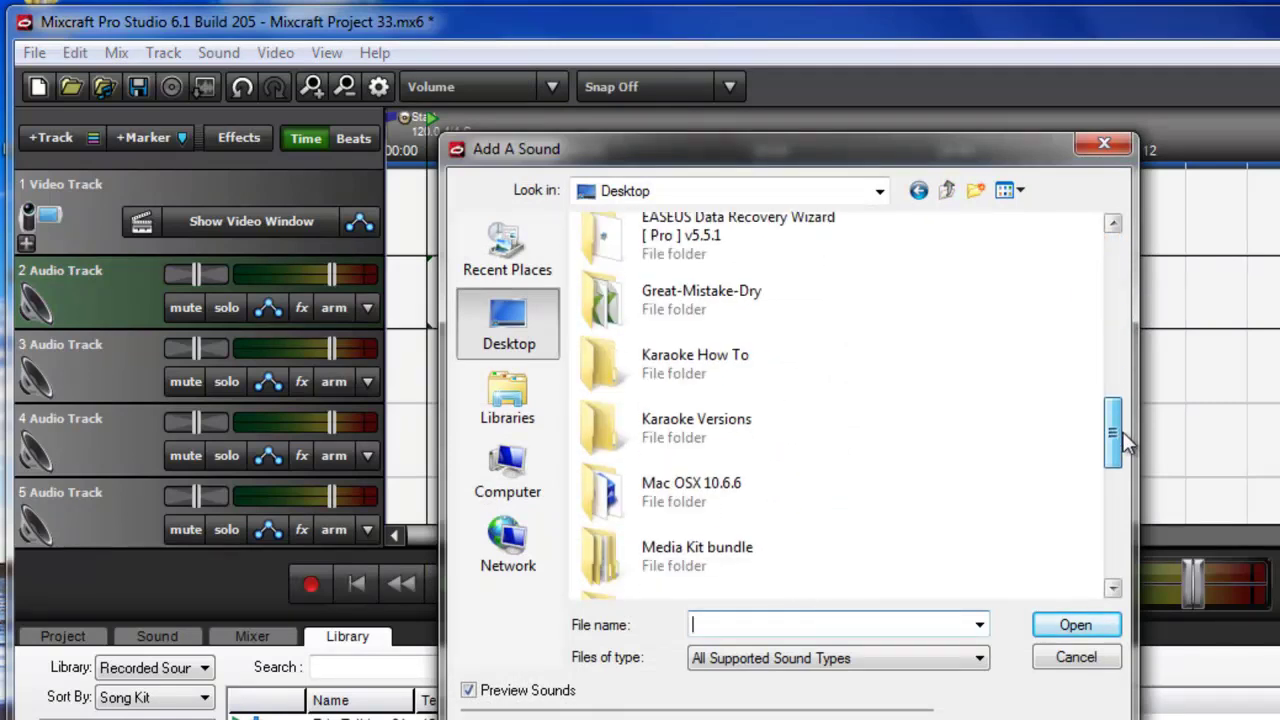
double_click(763, 377)
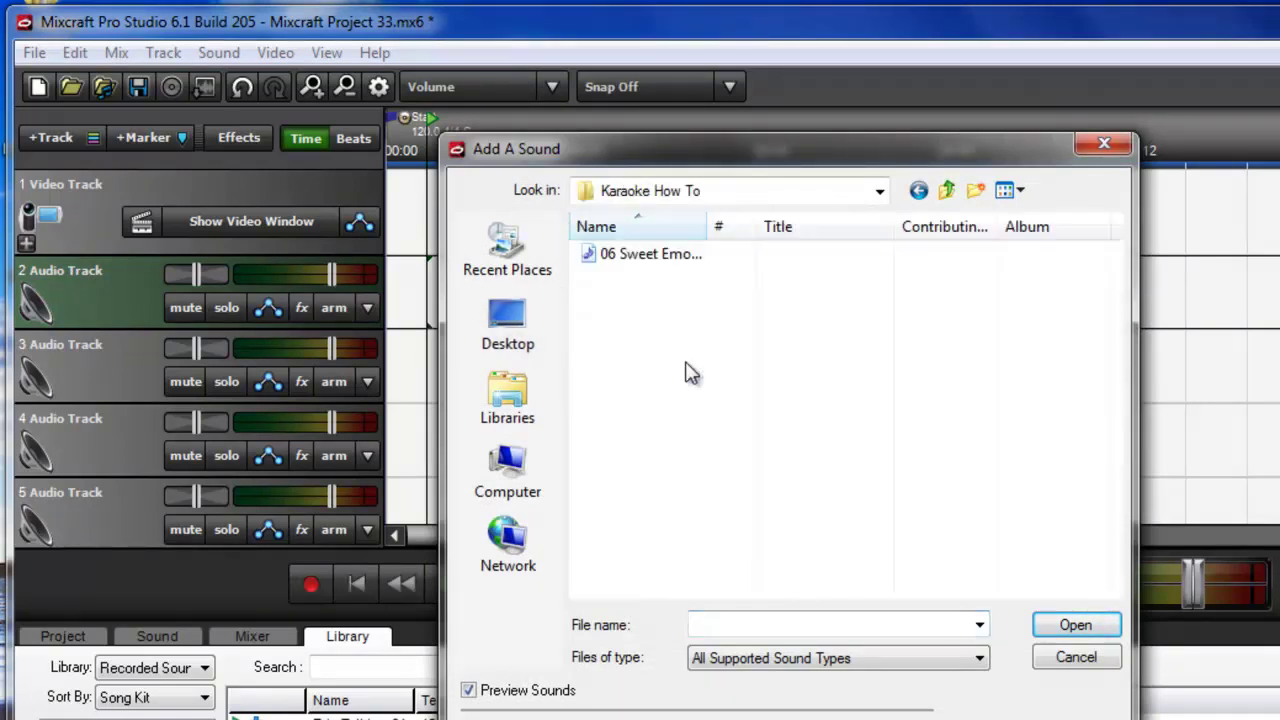
click(655, 258)
click(1072, 624)
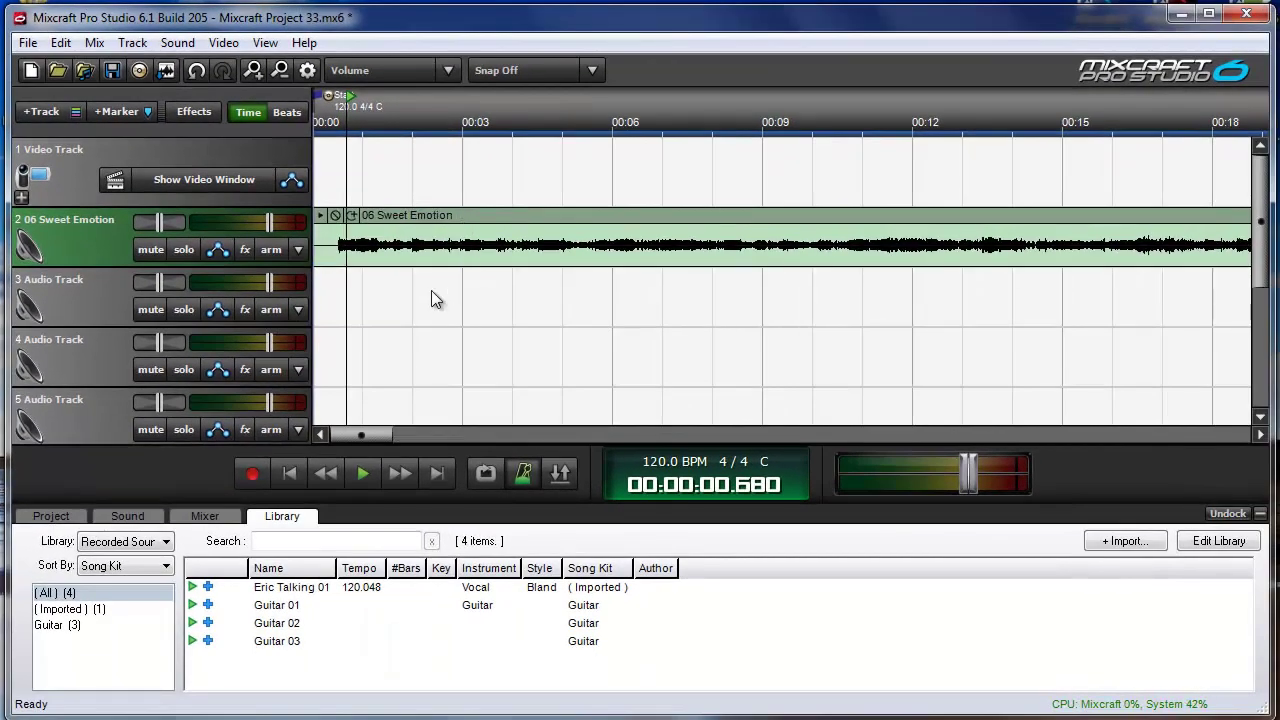
Import bg01.jpg and bg02.jpg as still images, bg01 at the timeline start
click(452, 170)
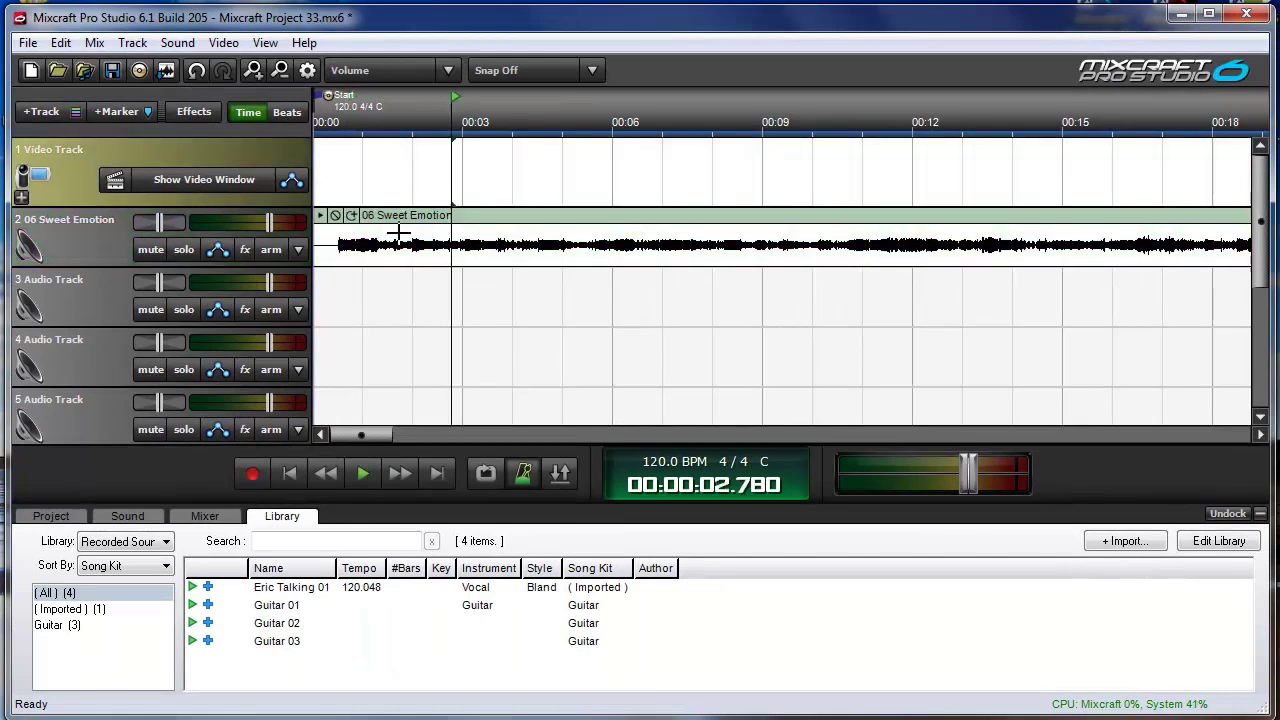
right_click(352, 166)
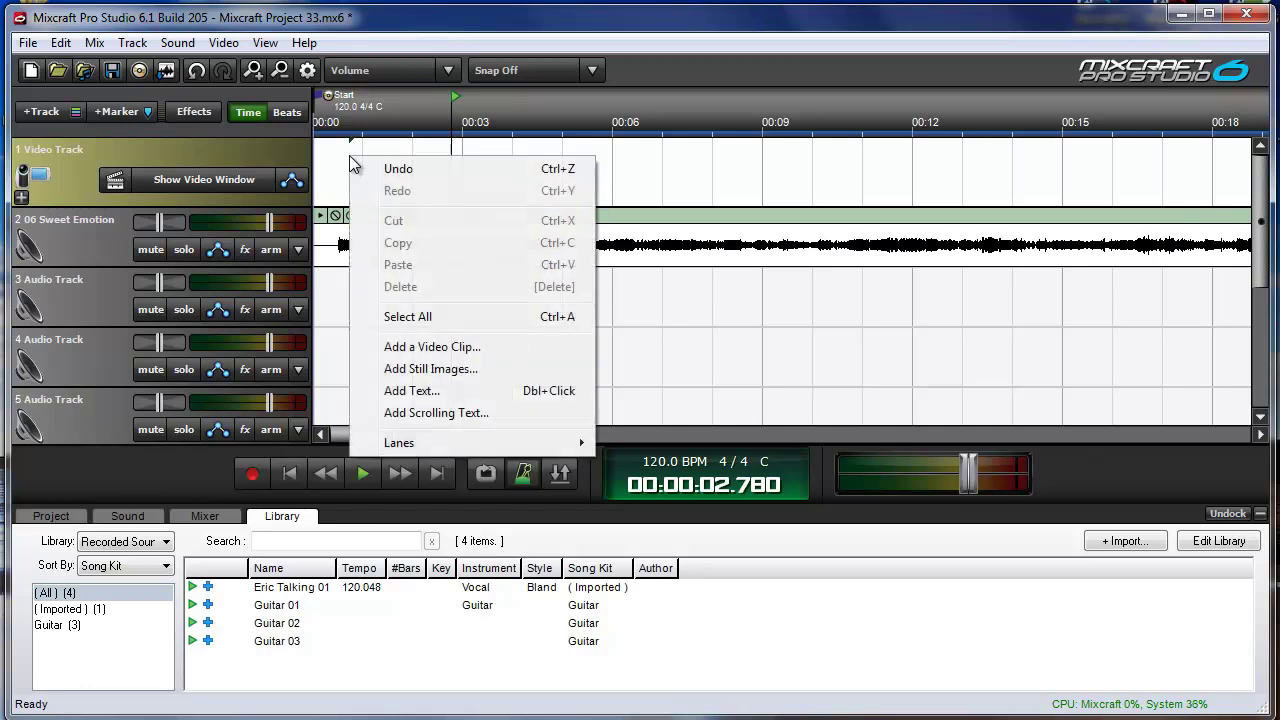
click(465, 372)
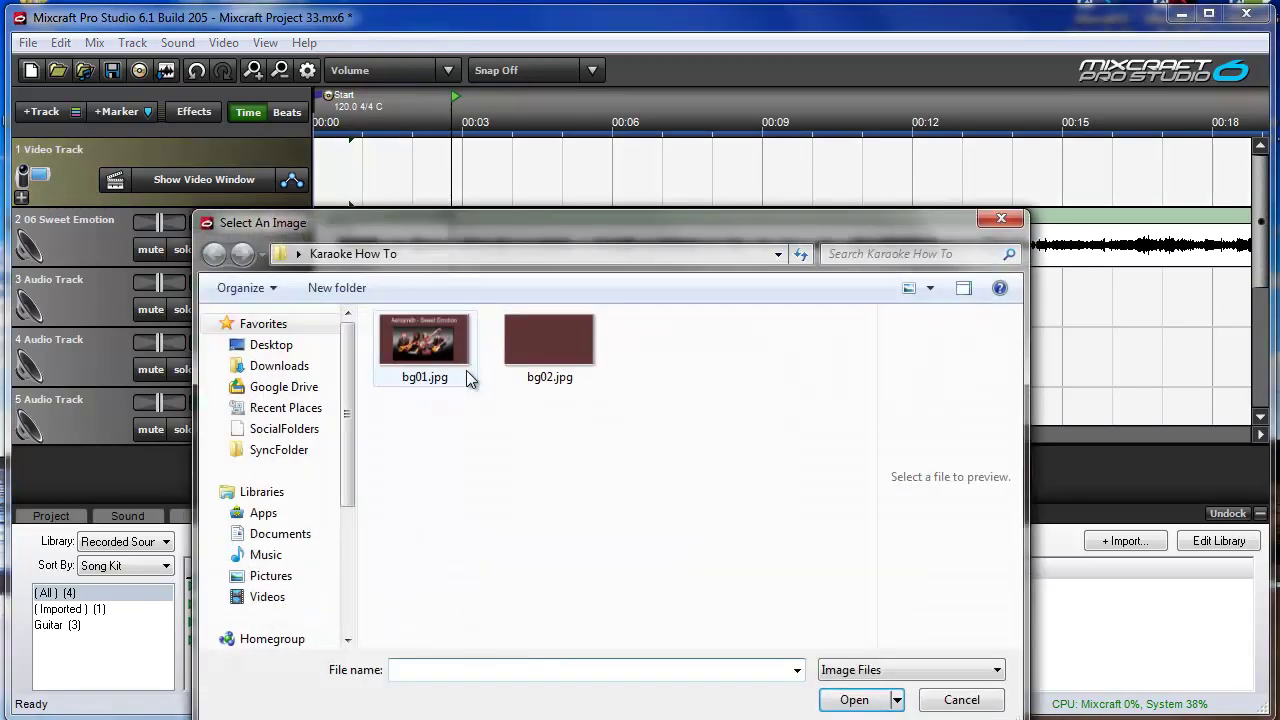
drag(603, 410, 404, 328)
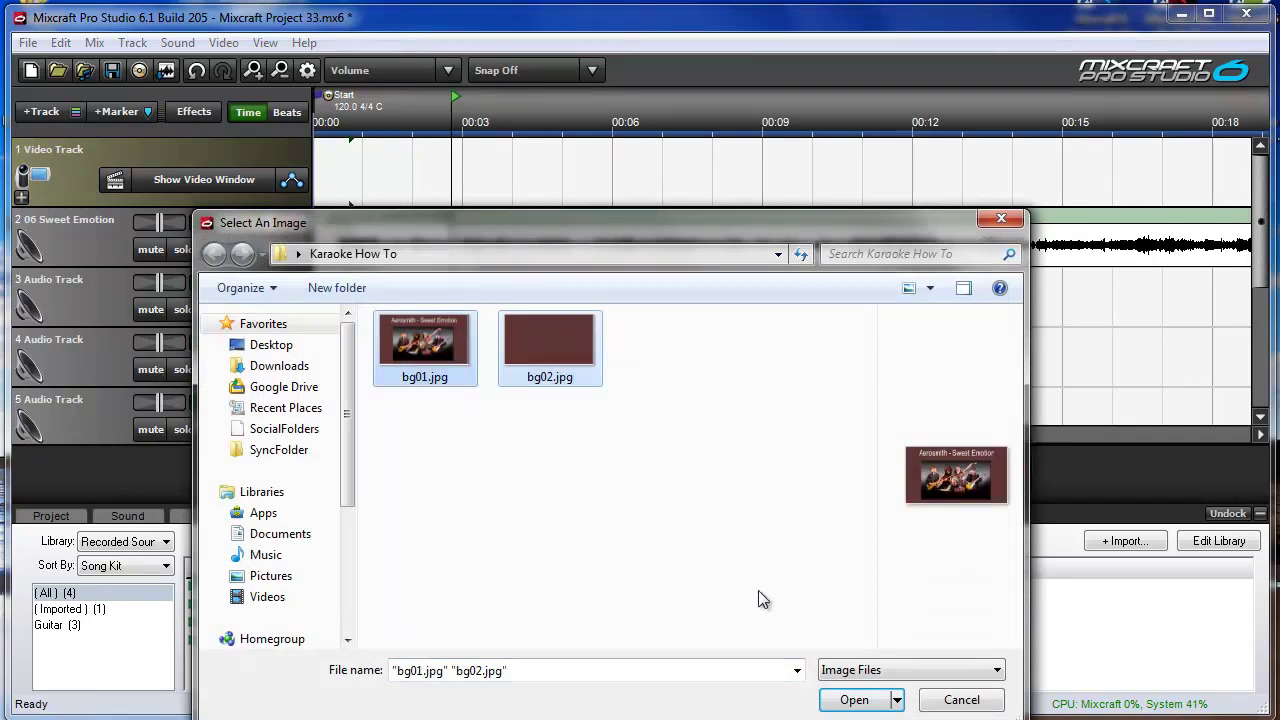
click(860, 703)
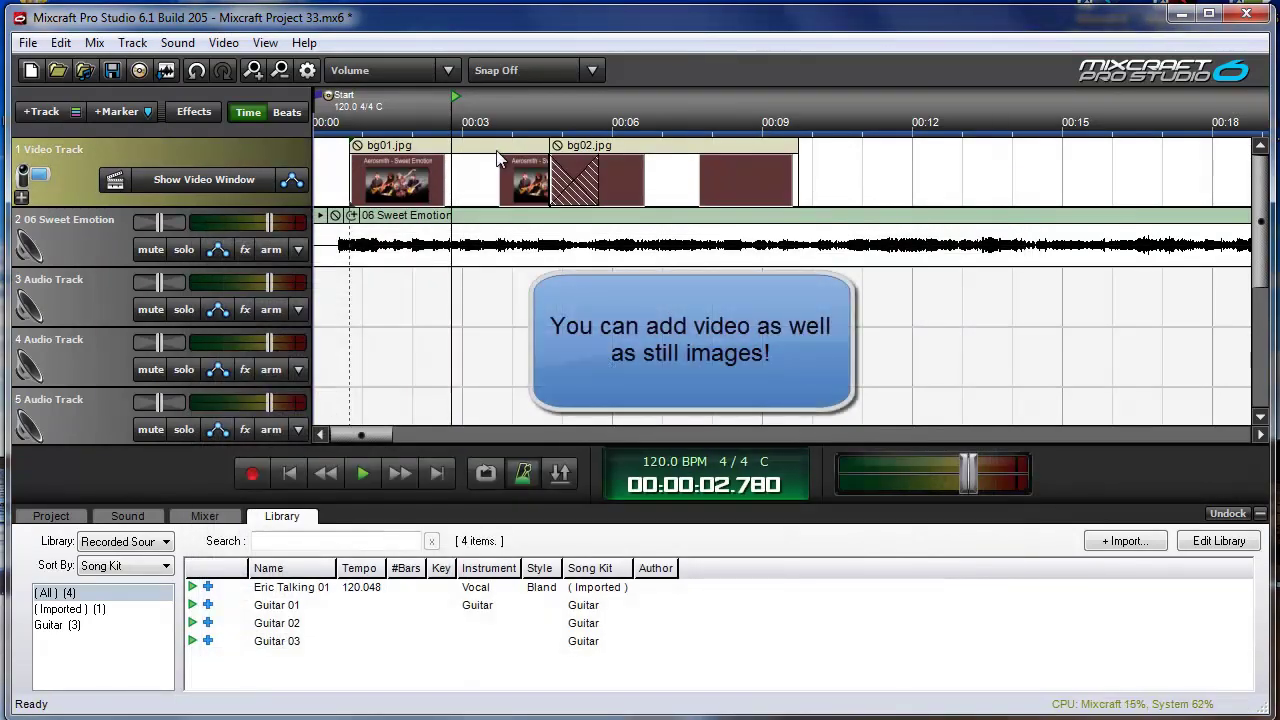
drag(490, 152, 470, 152)
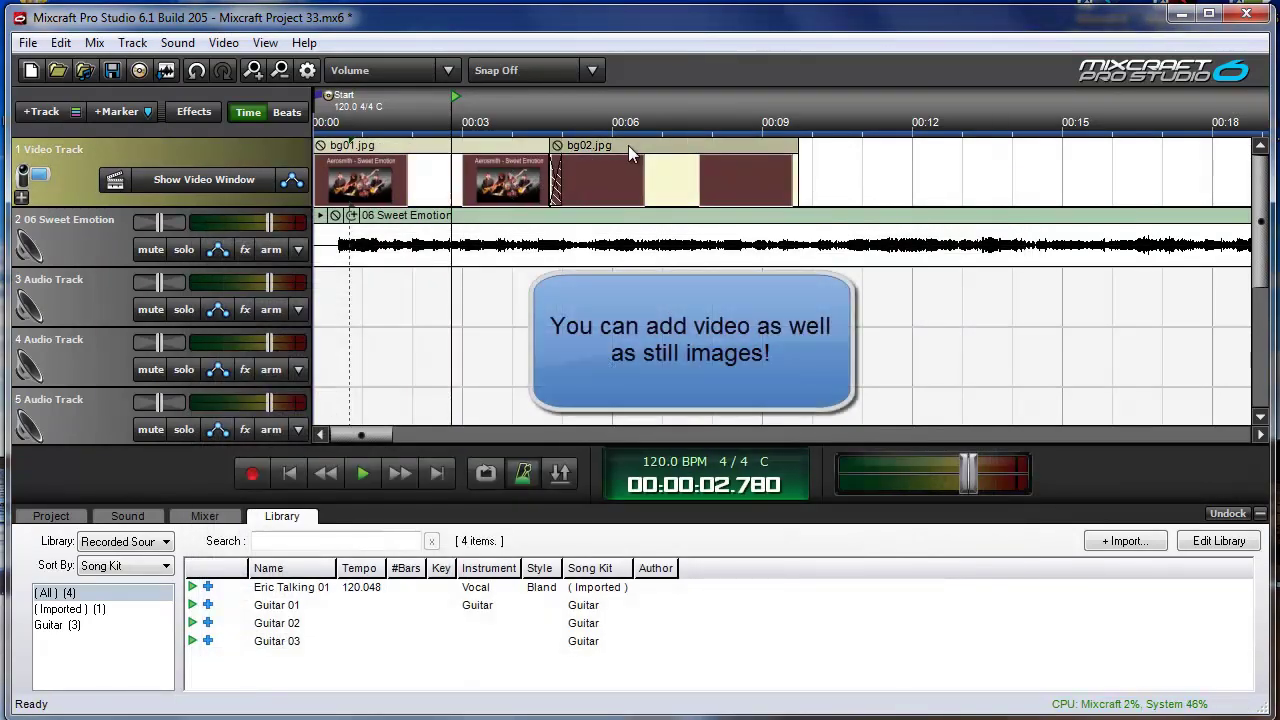
drag(618, 148, 663, 167)
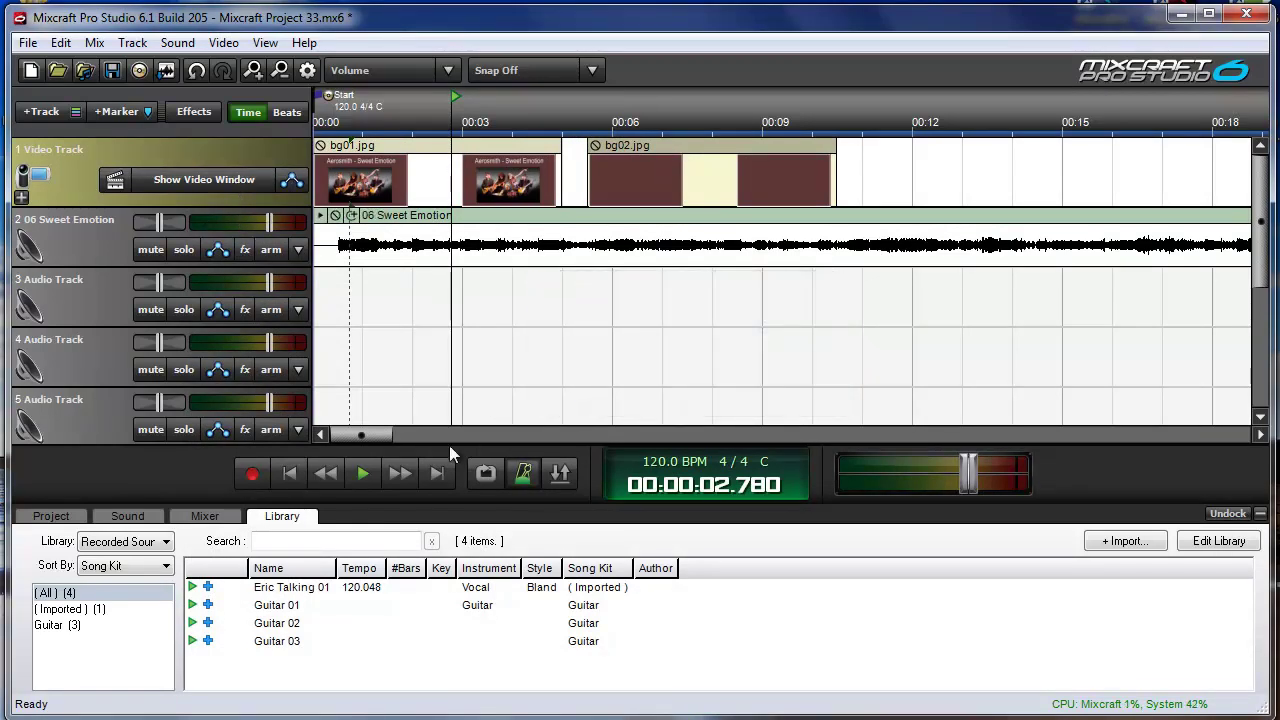
Check the video preview, then move the bg02.jpg clip to about 36 seconds
click(289, 477)
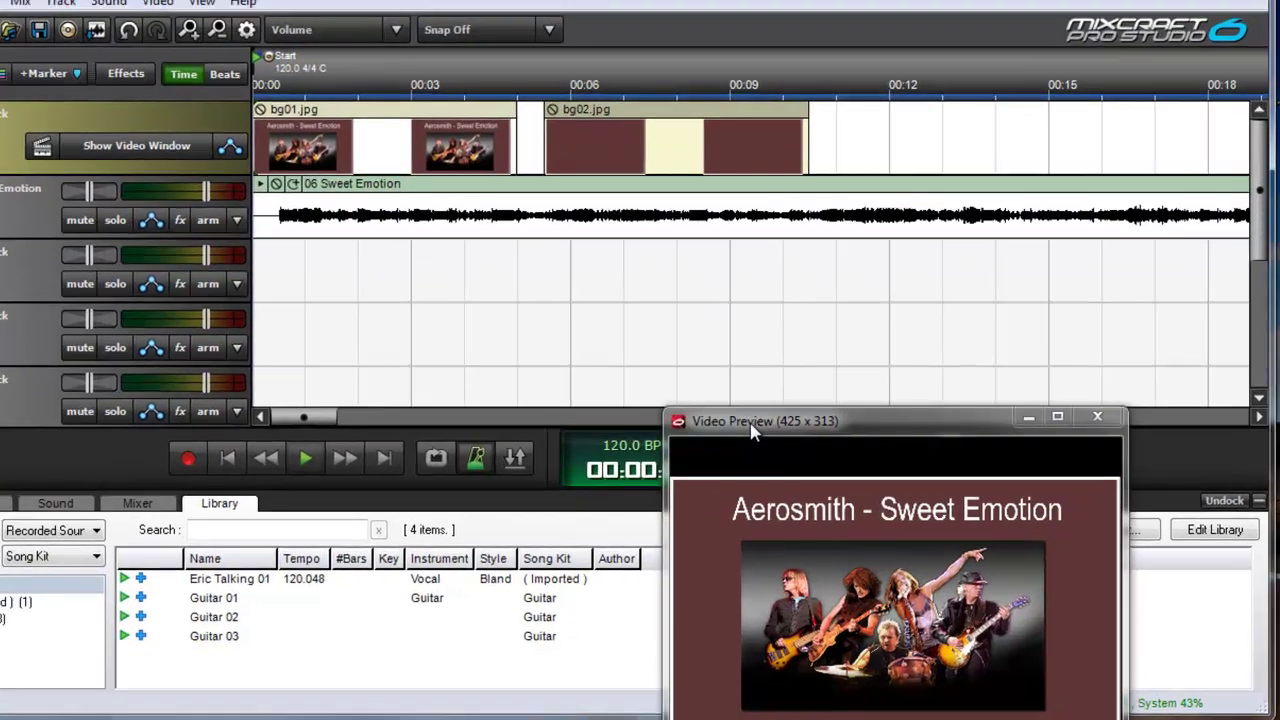
drag(752, 428, 655, 285)
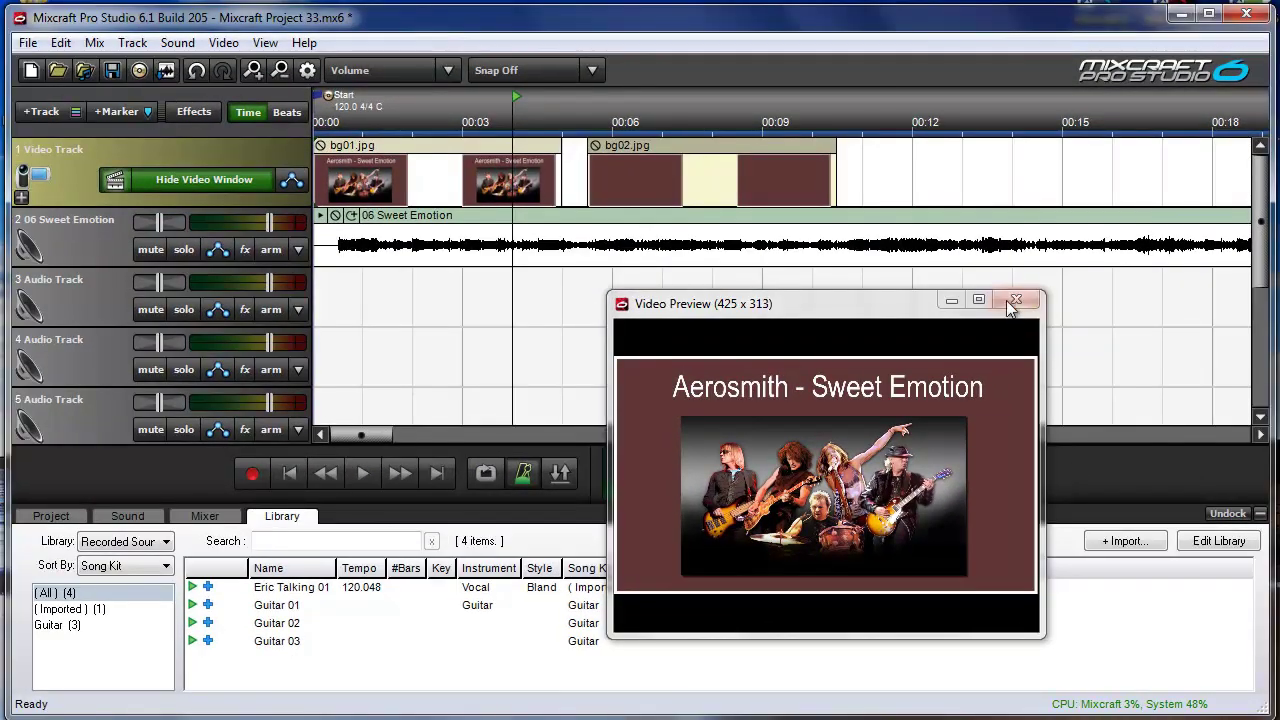
click(1013, 298)
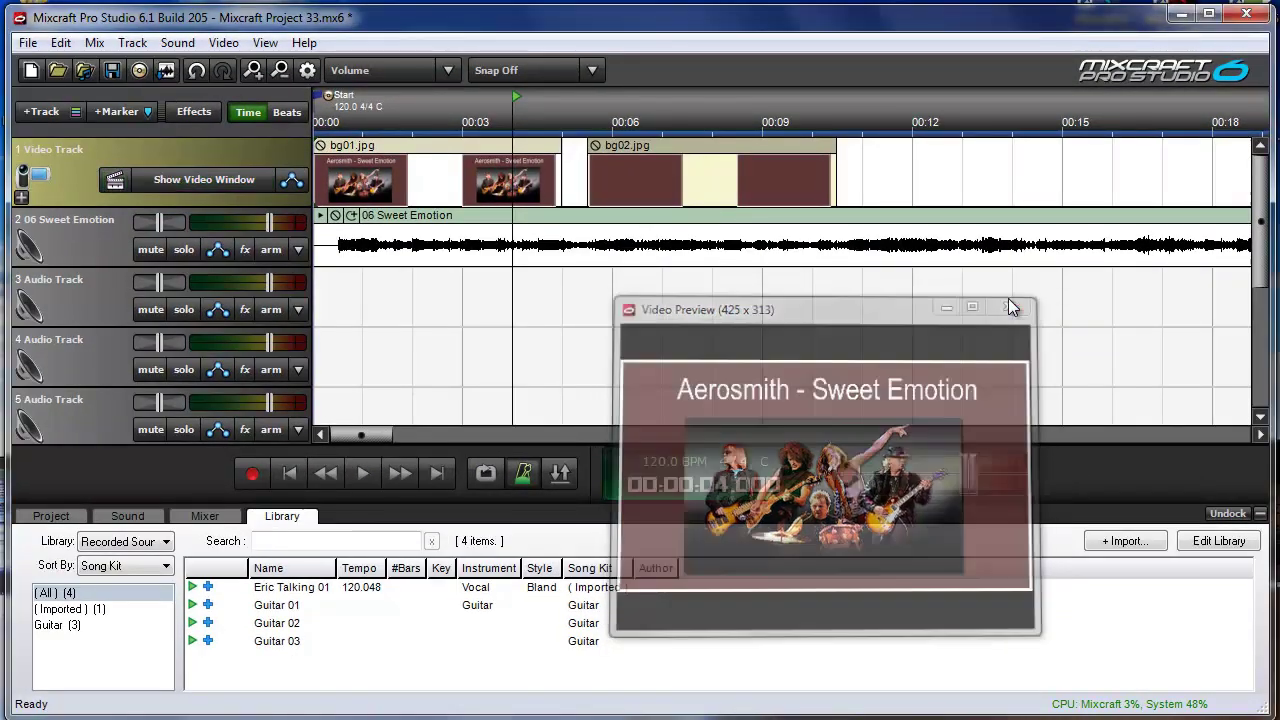
drag(646, 148, 806, 148)
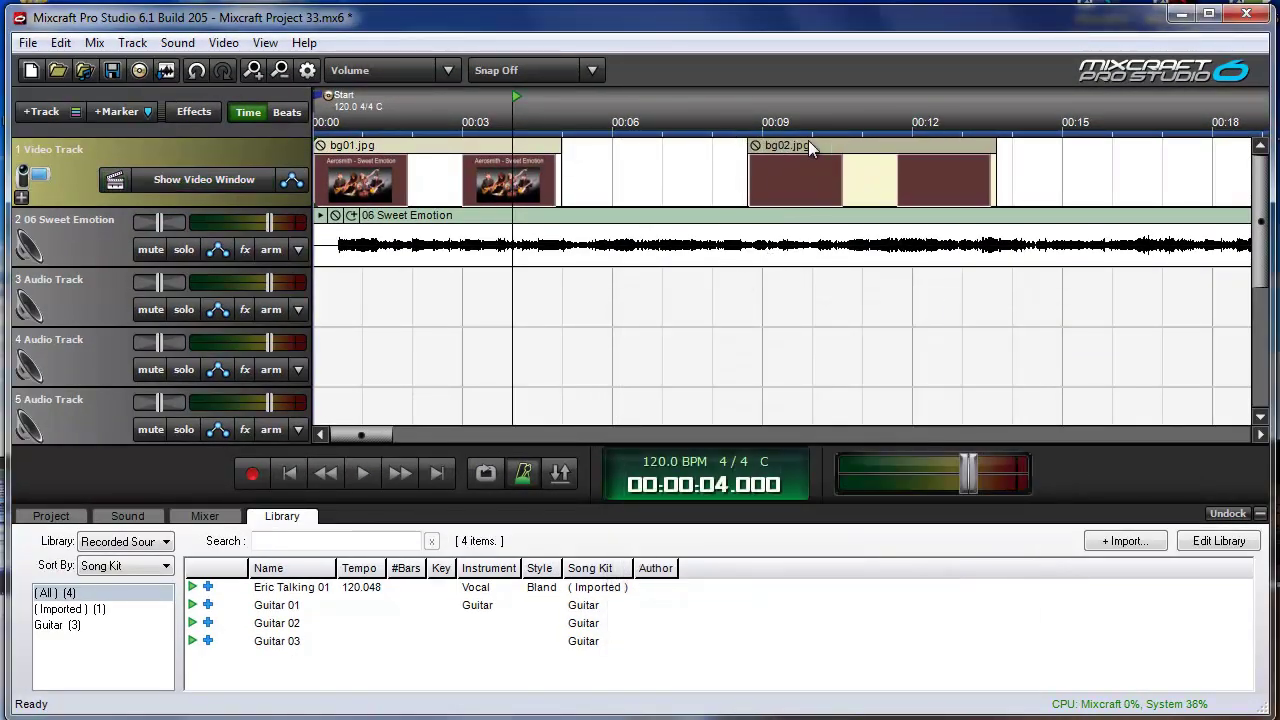
scroll(594, 258, down, 1)
scroll(594, 258, down, 1)
scroll(594, 258, down, 1)
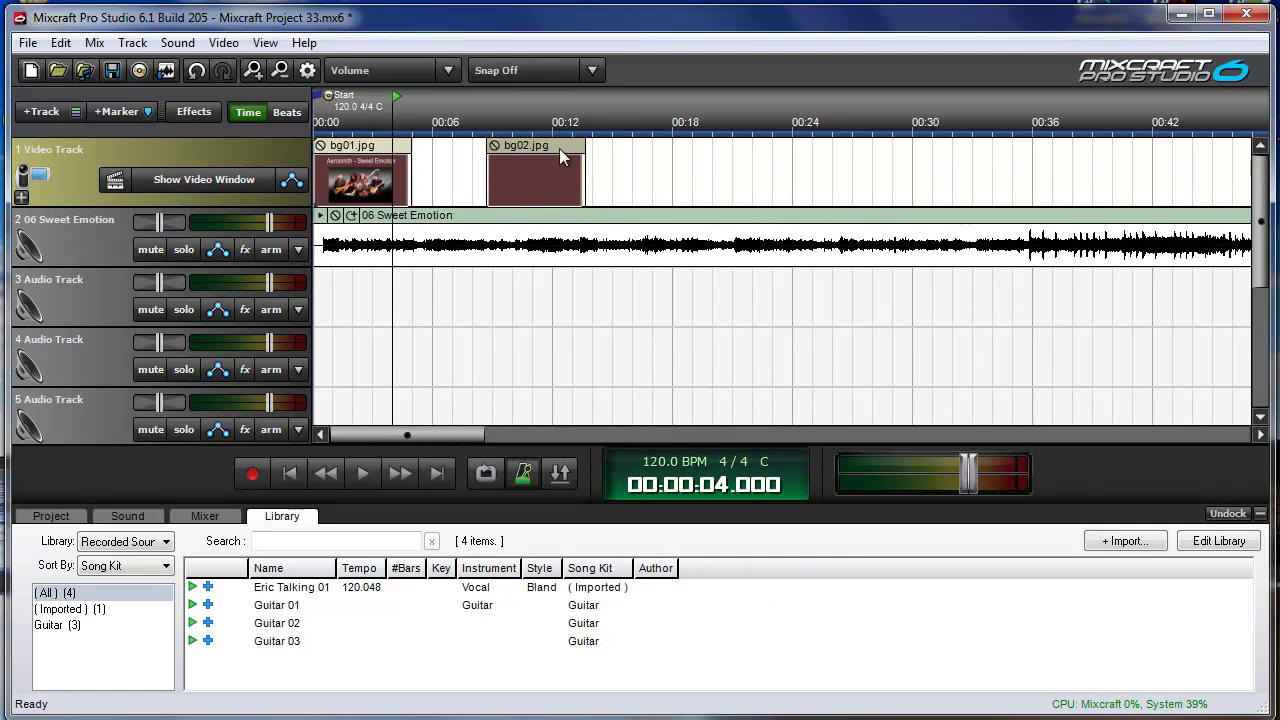
drag(559, 148, 1104, 155)
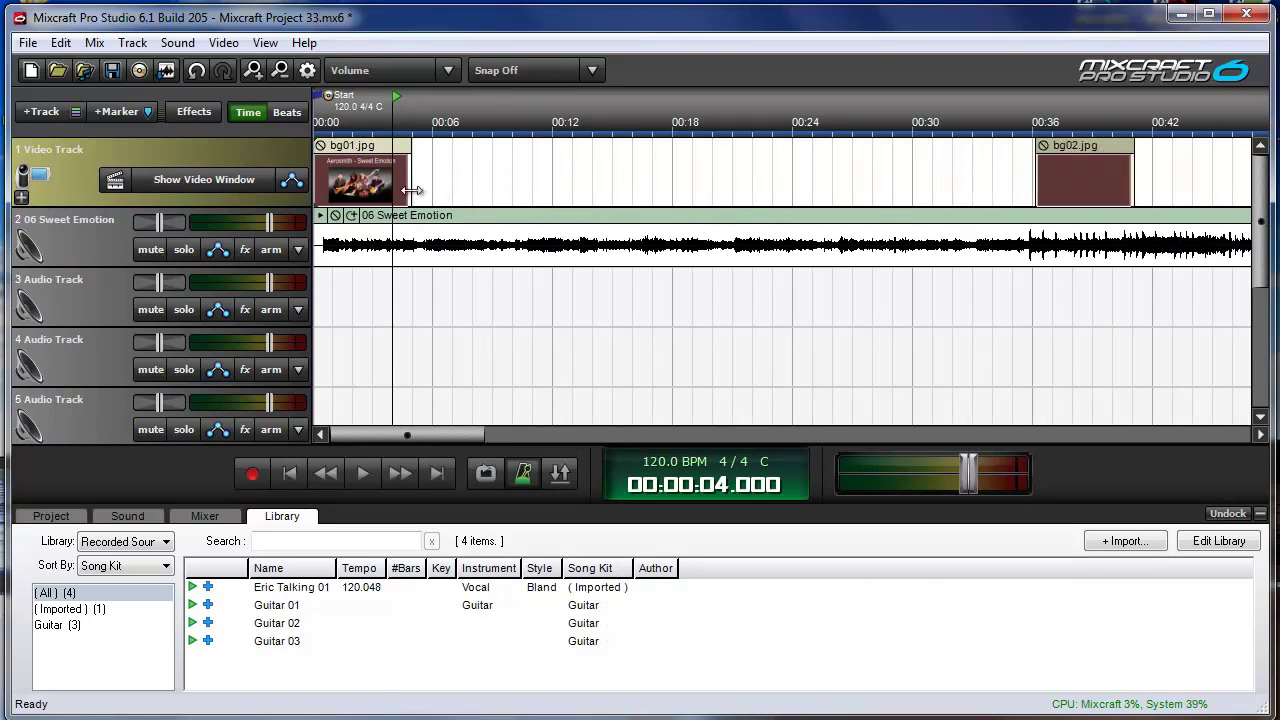
Stretch bg01.jpg to about 35 seconds, overlap bg02.jpg for a crossfade, and extend bg02.jpg to the song's end
drag(410, 190, 1020, 193)
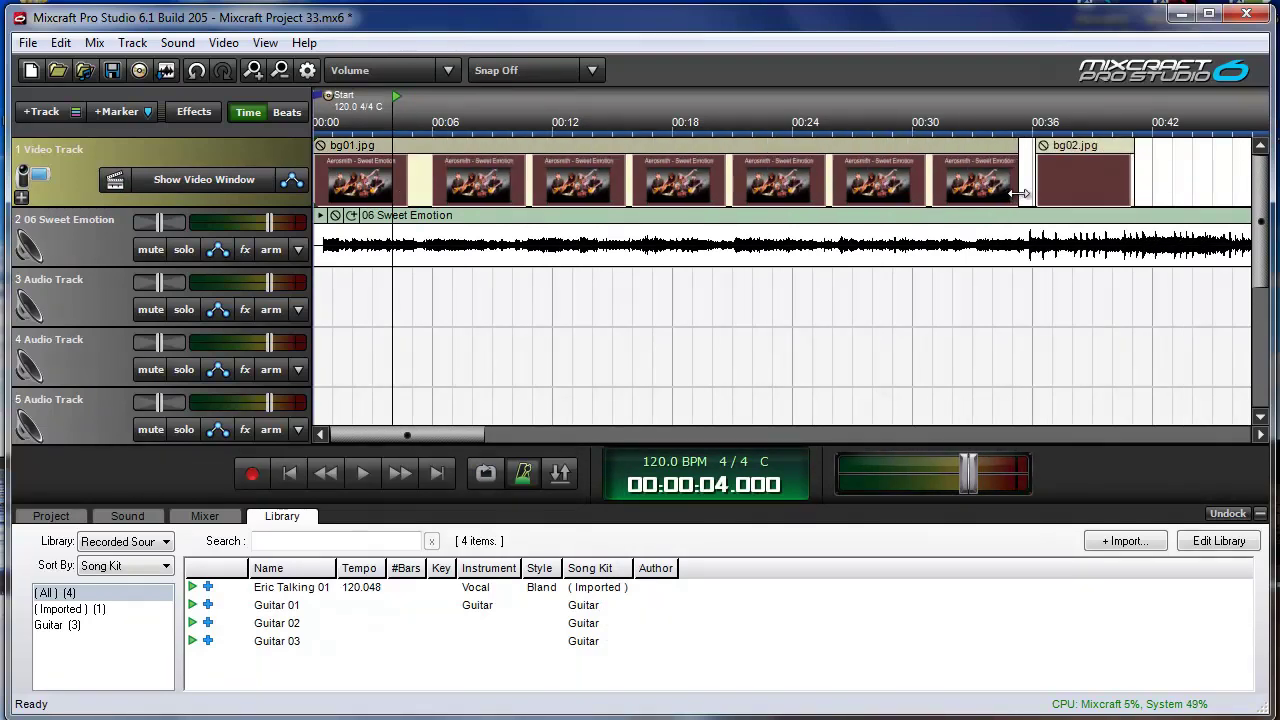
drag(1081, 150, 1061, 147)
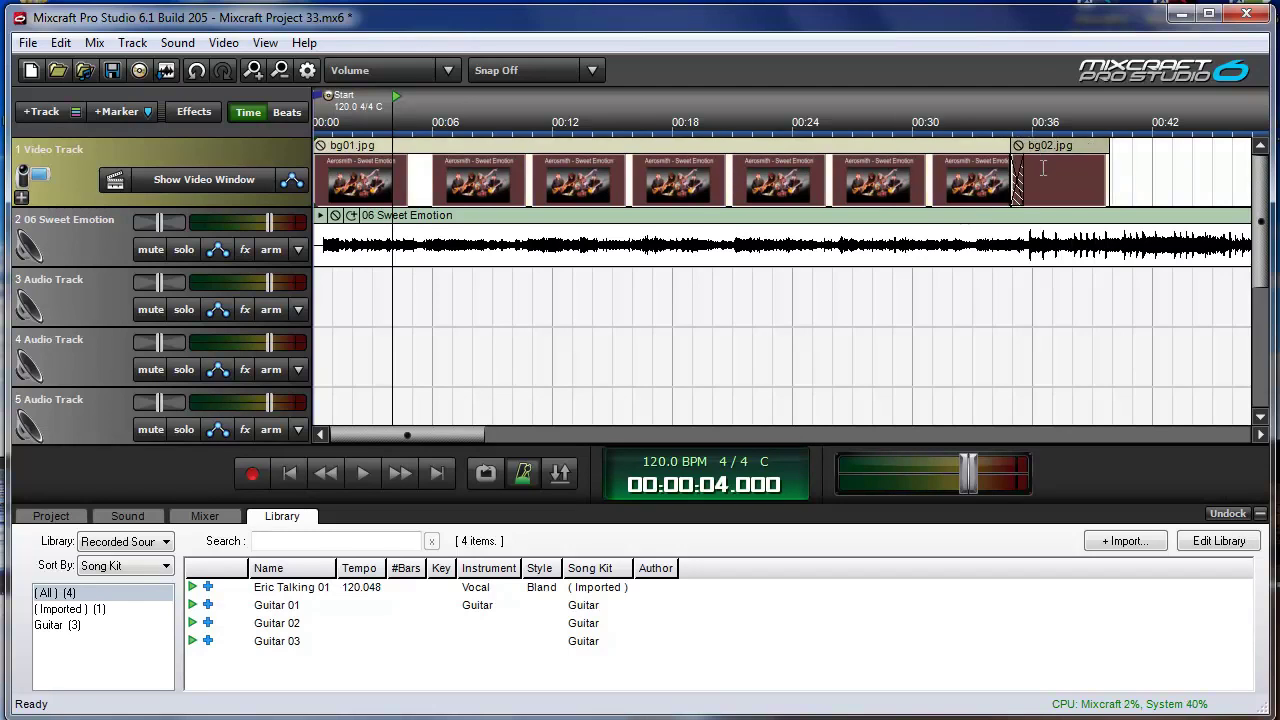
scroll(1050, 200, down, 1)
scroll(800, 210, down, 1)
scroll(555, 213, down, 1)
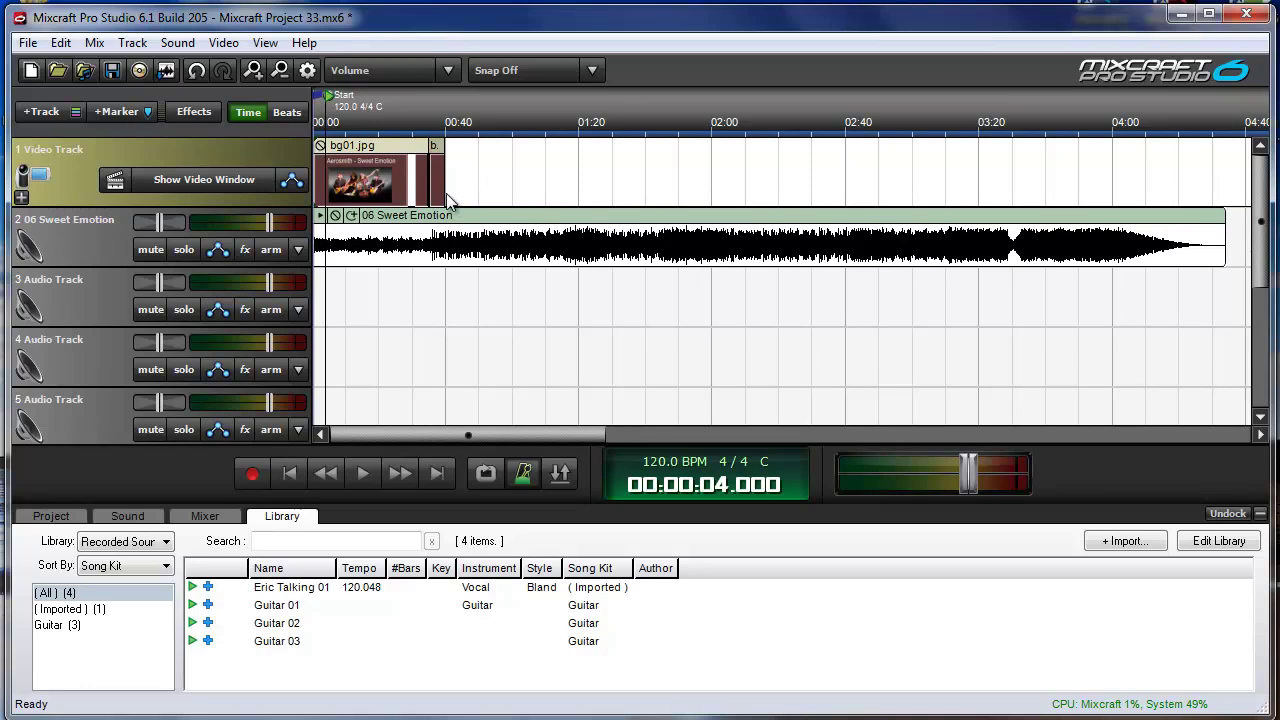
drag(440, 190, 1207, 173)
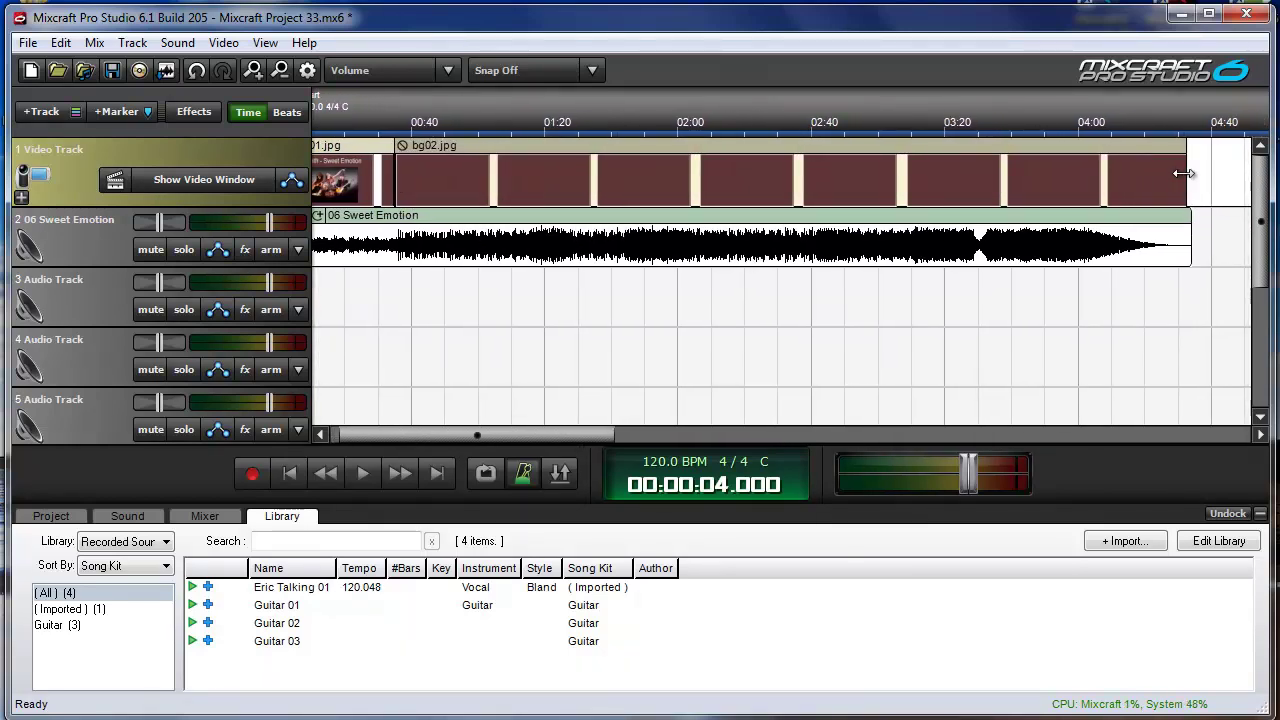
drag(529, 437, 471, 432)
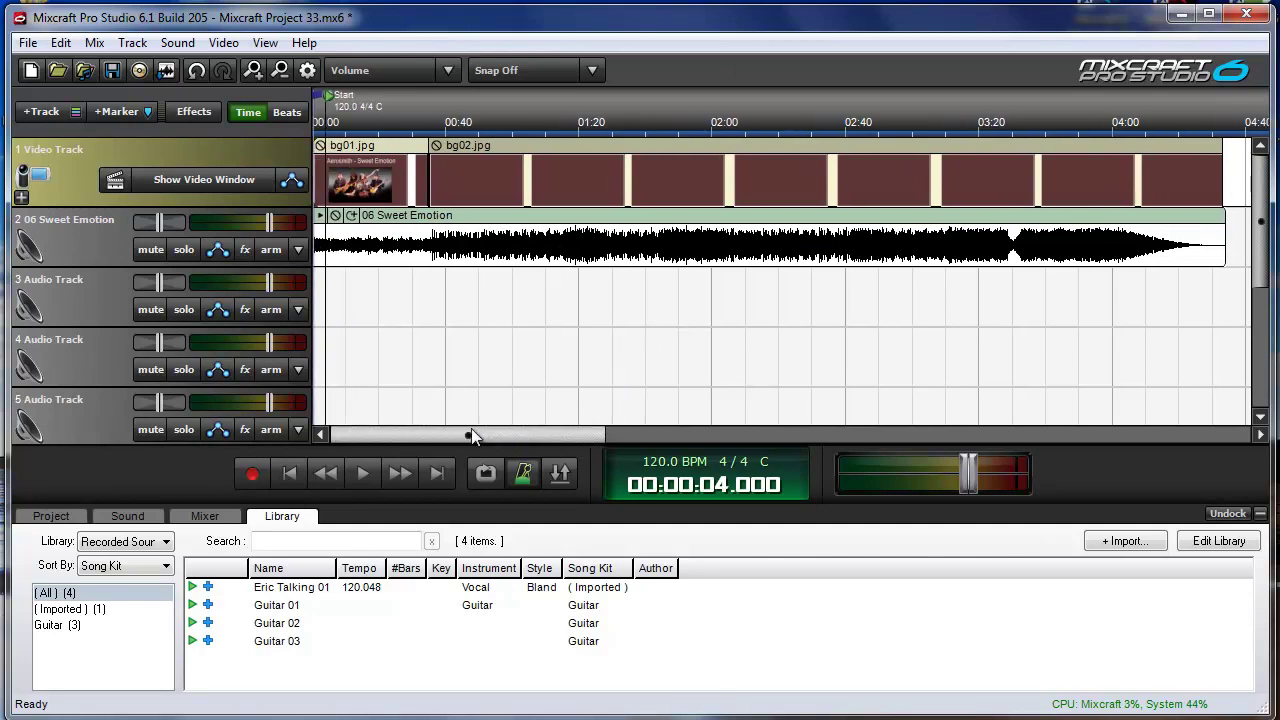
click(424, 122)
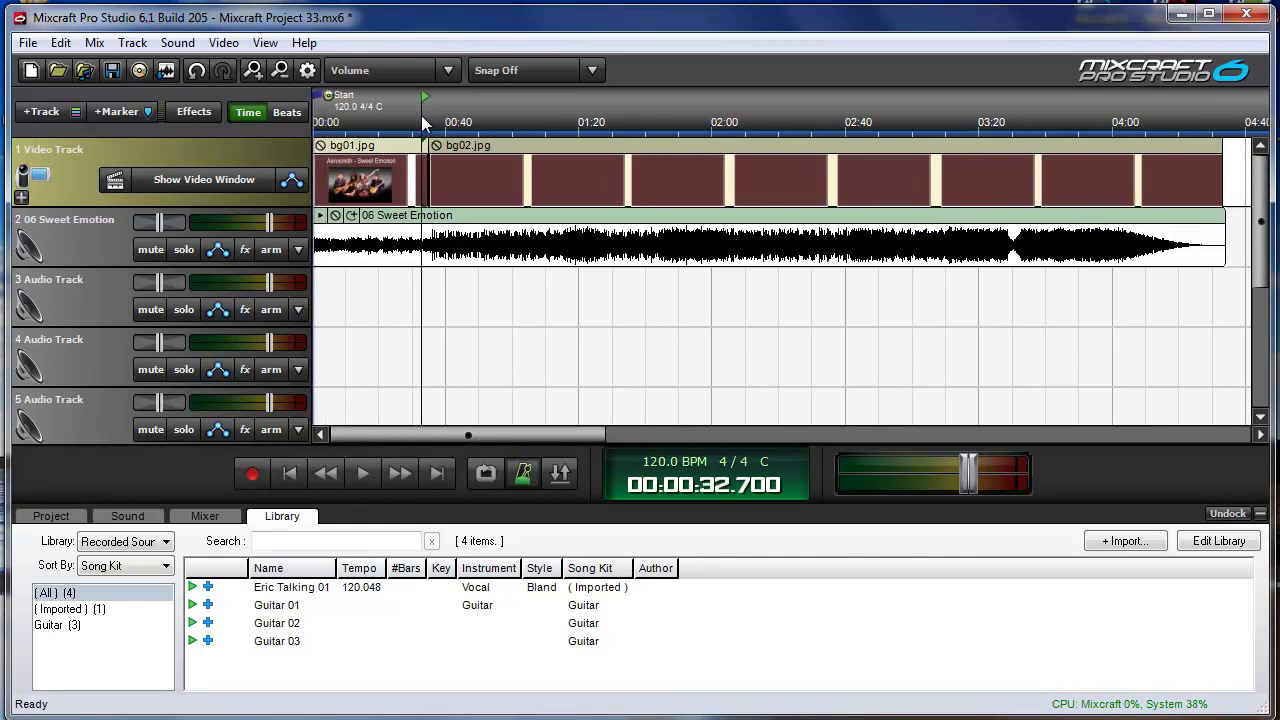
click(238, 177)
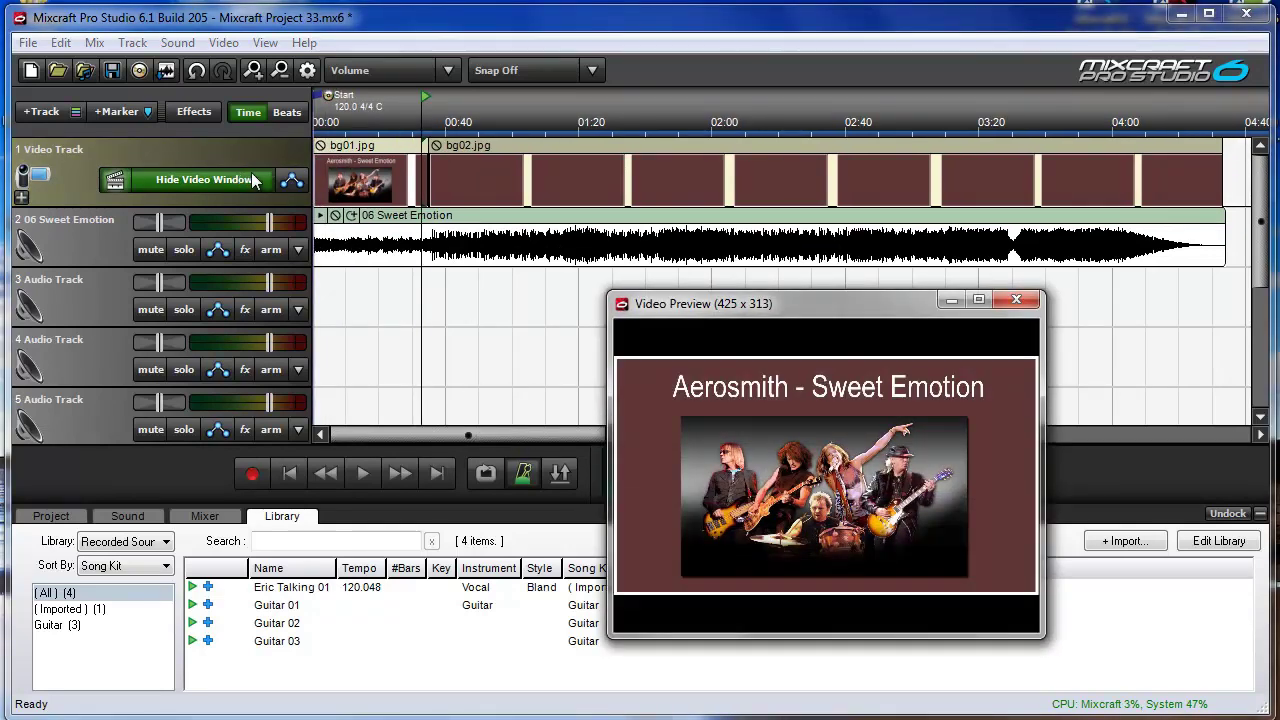
click(360, 472)
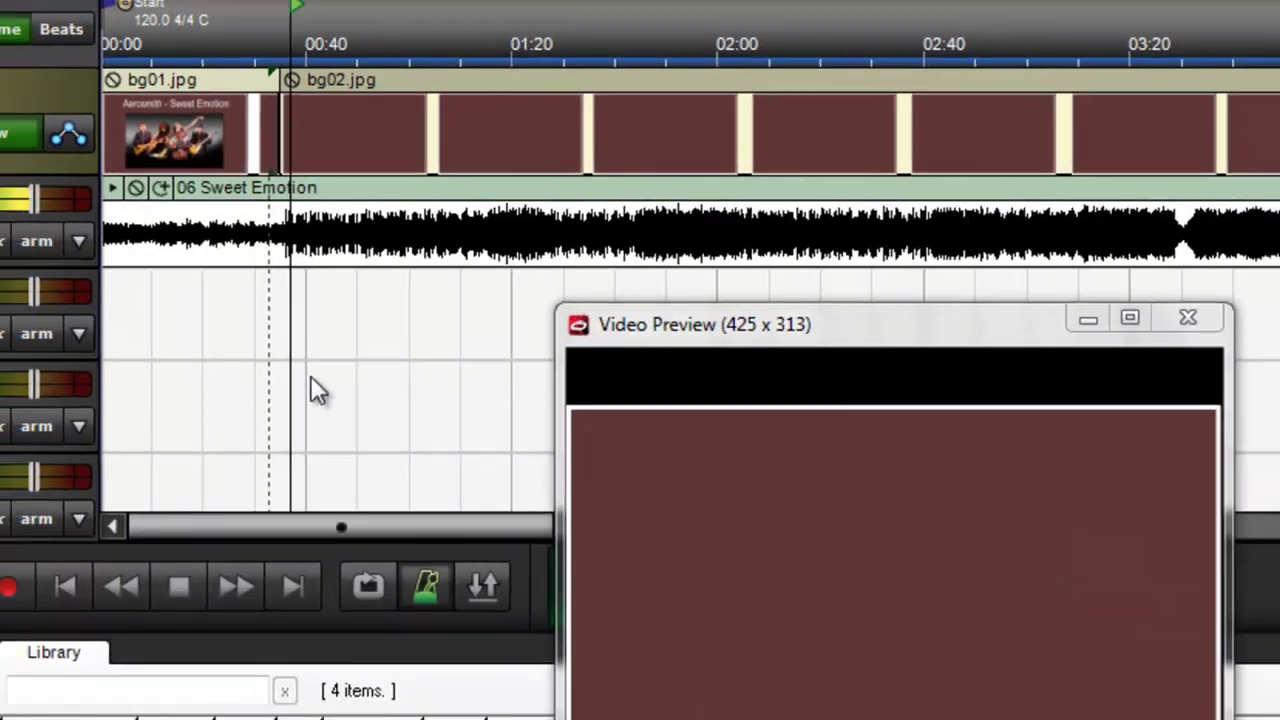
click(338, 486)
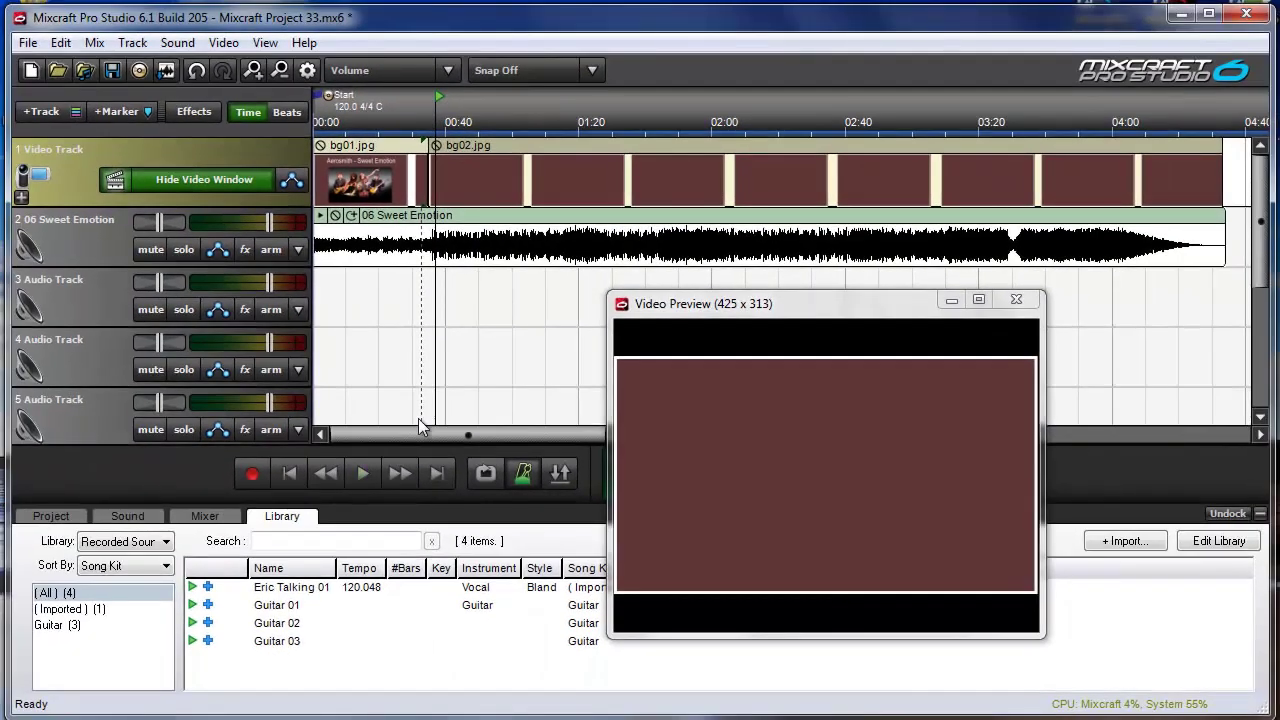
click(1016, 301)
click(94, 240)
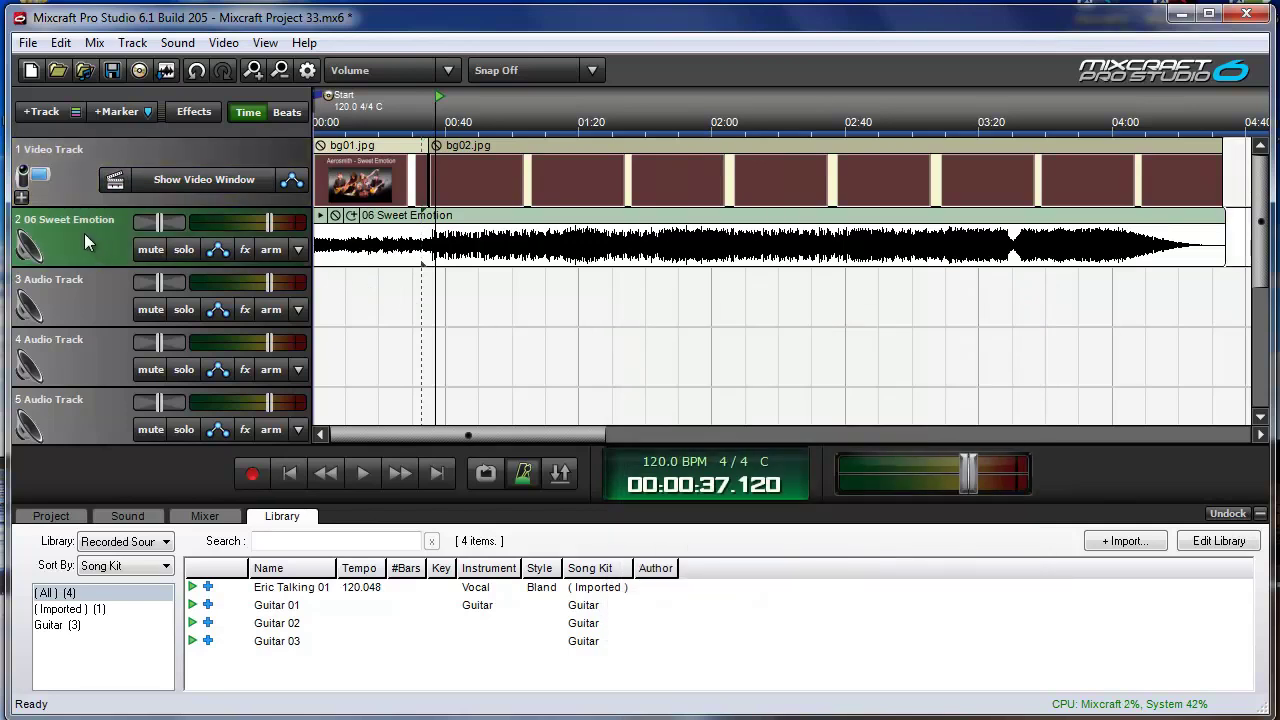
Add the VocalZap effect to the song track's fx and open its settings
click(245, 250)
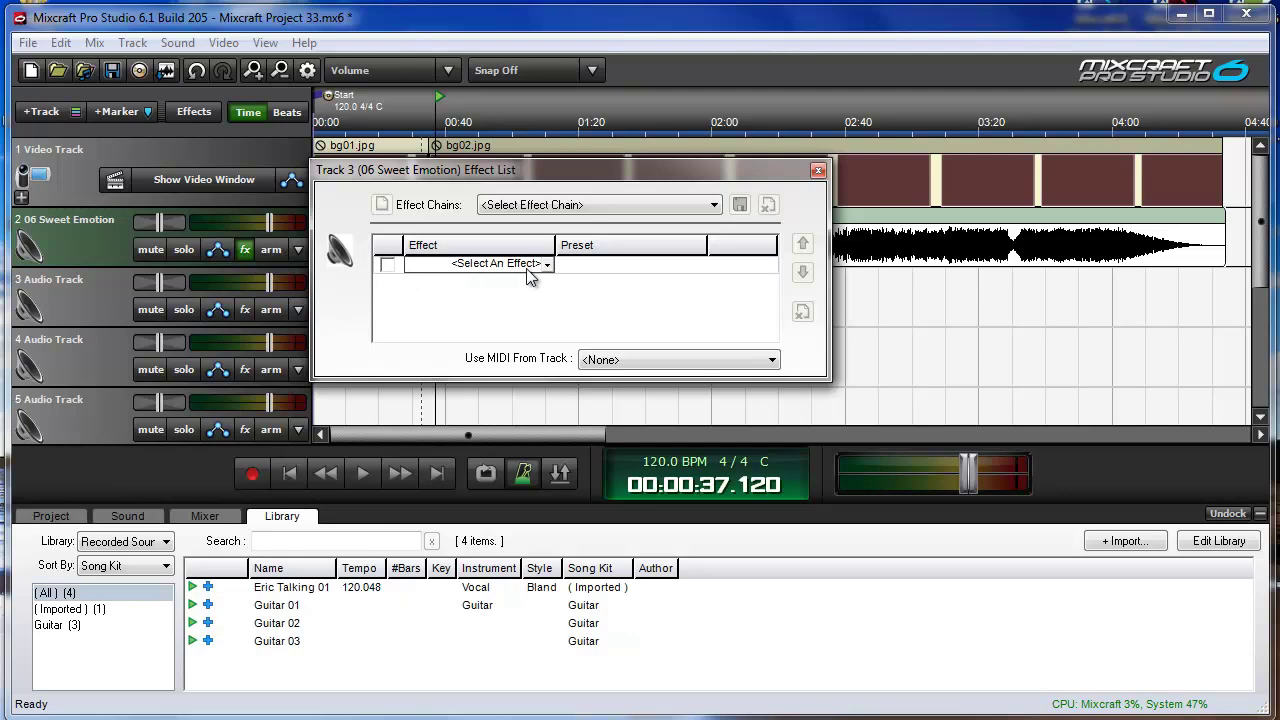
click(527, 266)
drag(647, 330, 662, 675)
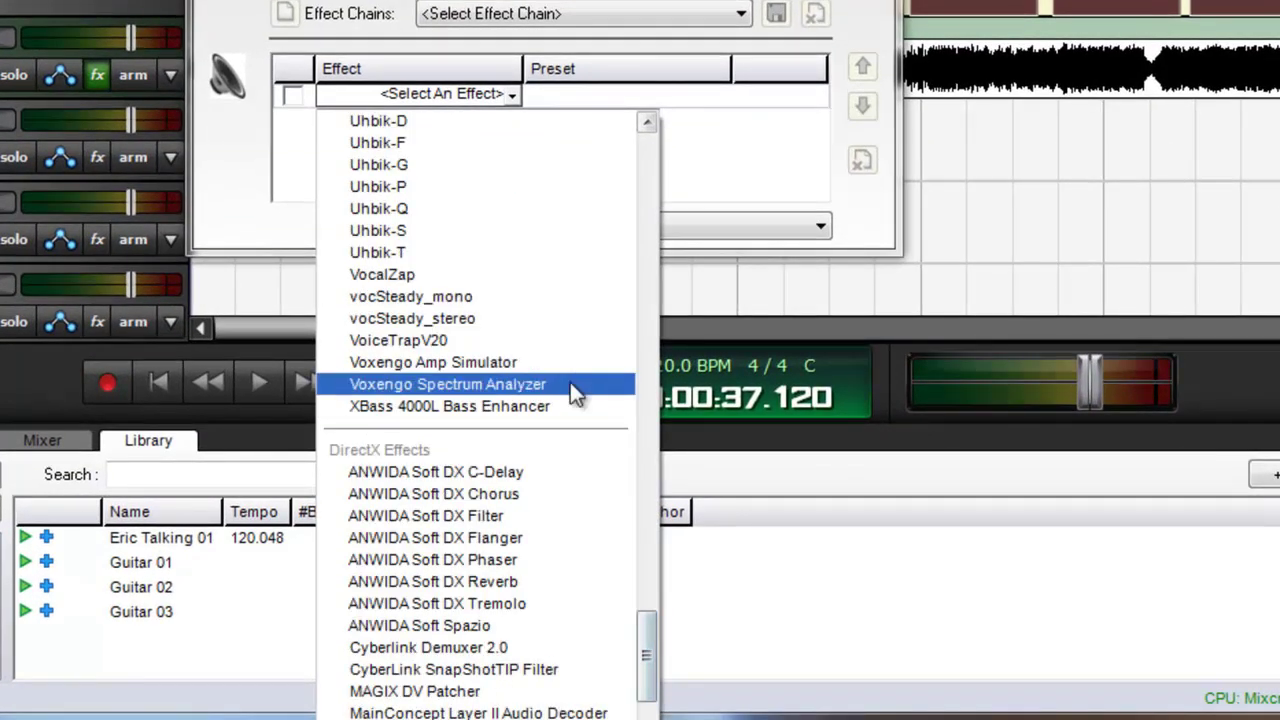
click(449, 275)
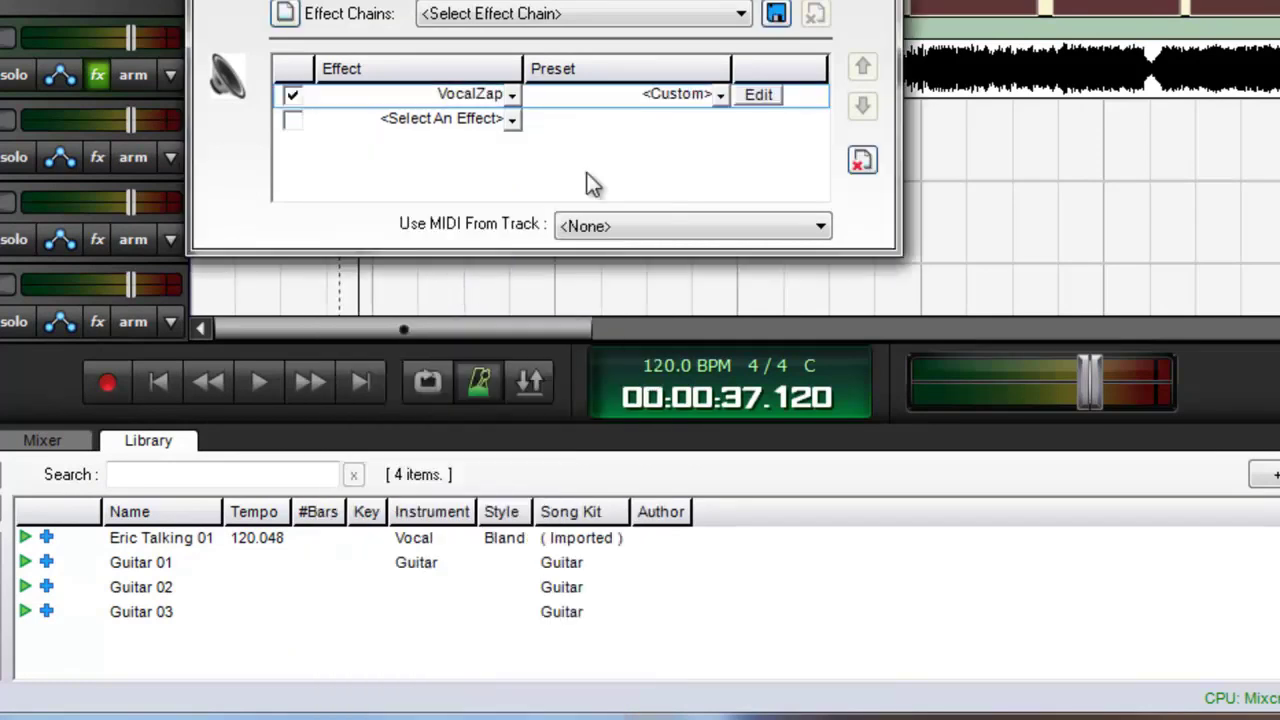
click(765, 101)
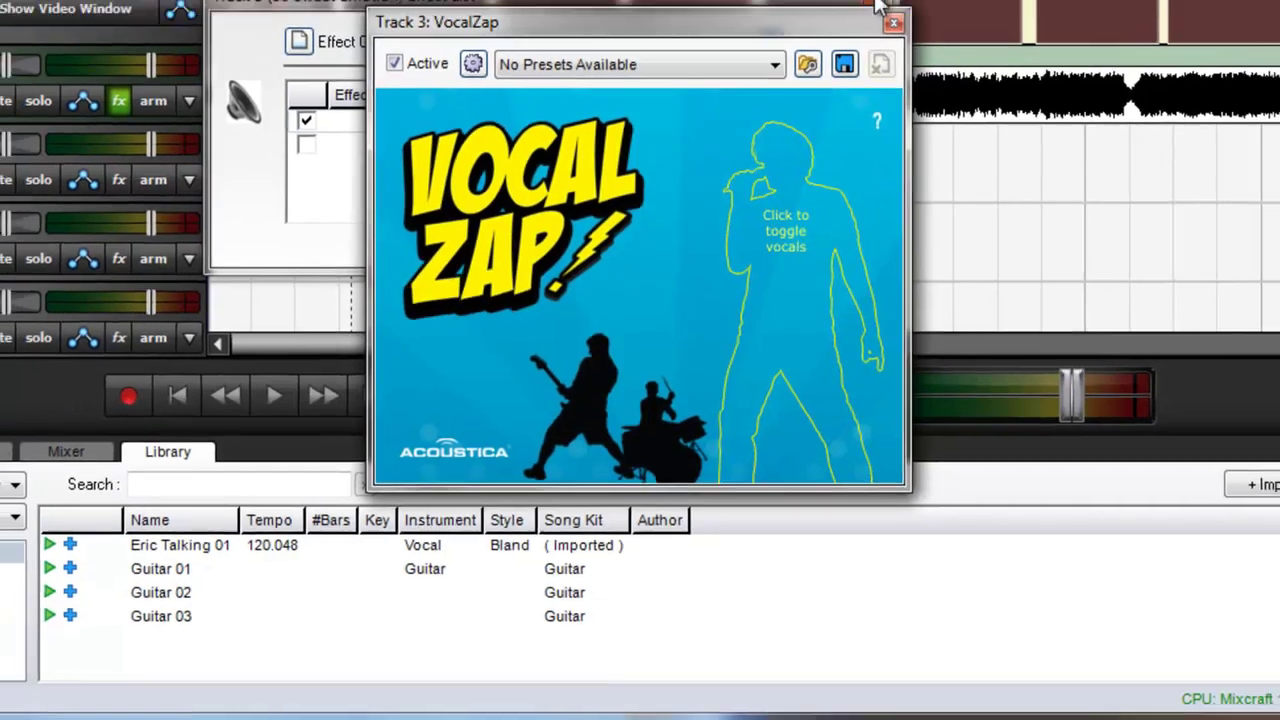
click(878, 8)
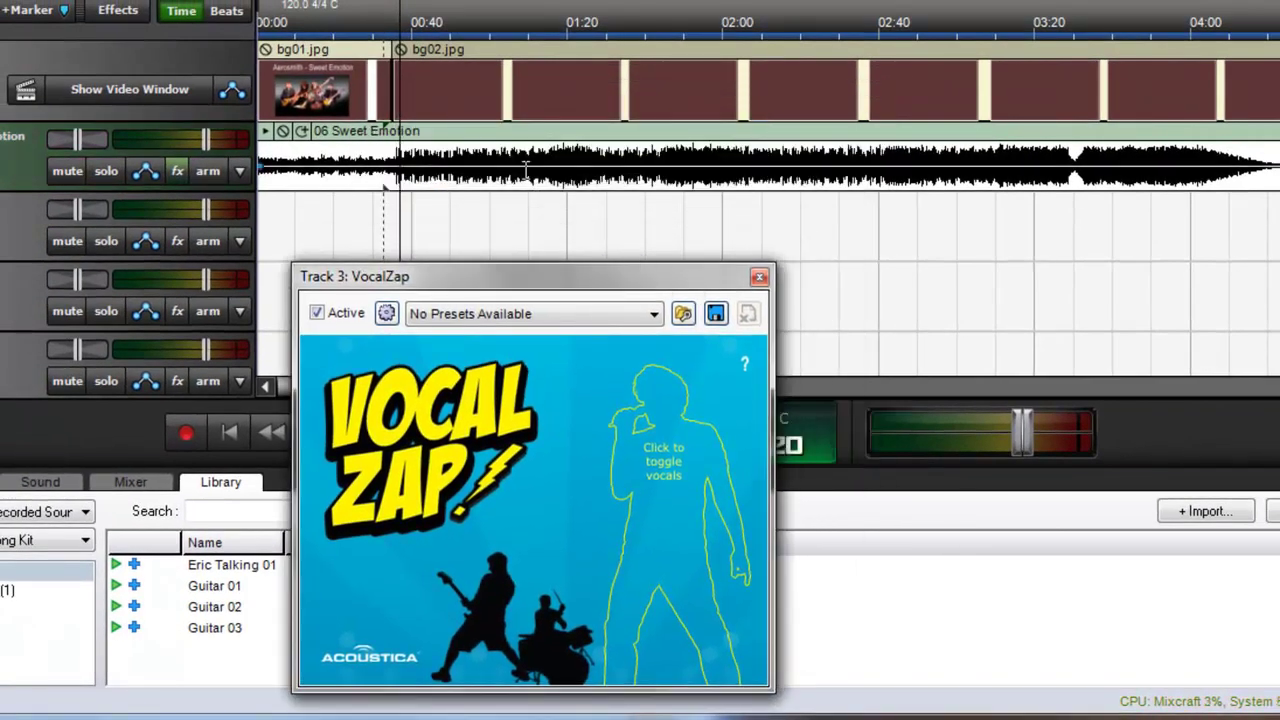
Play the song, toggle VocalZap's vocals in and out to compare, then close the plugin
click(450, 20)
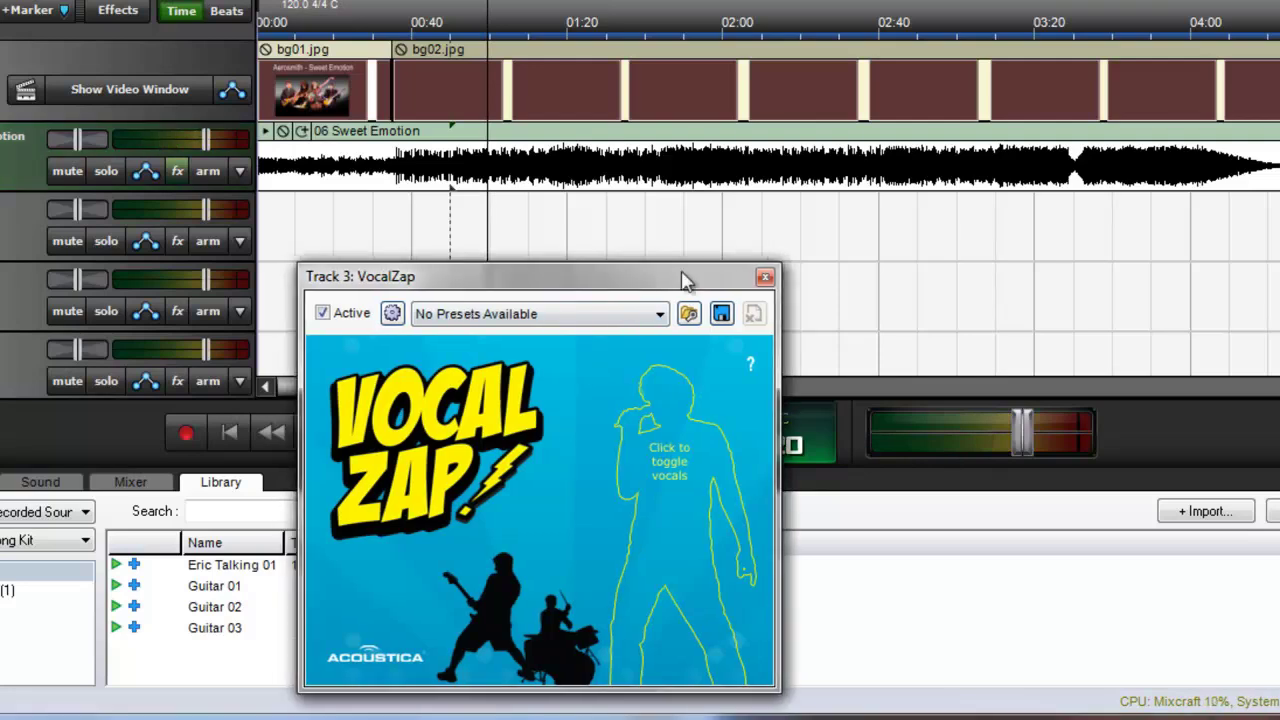
mouse_move(680, 277)
mouse_down()
mouse_move(878, 255)
mouse_move(864, 255)
mouse_up()
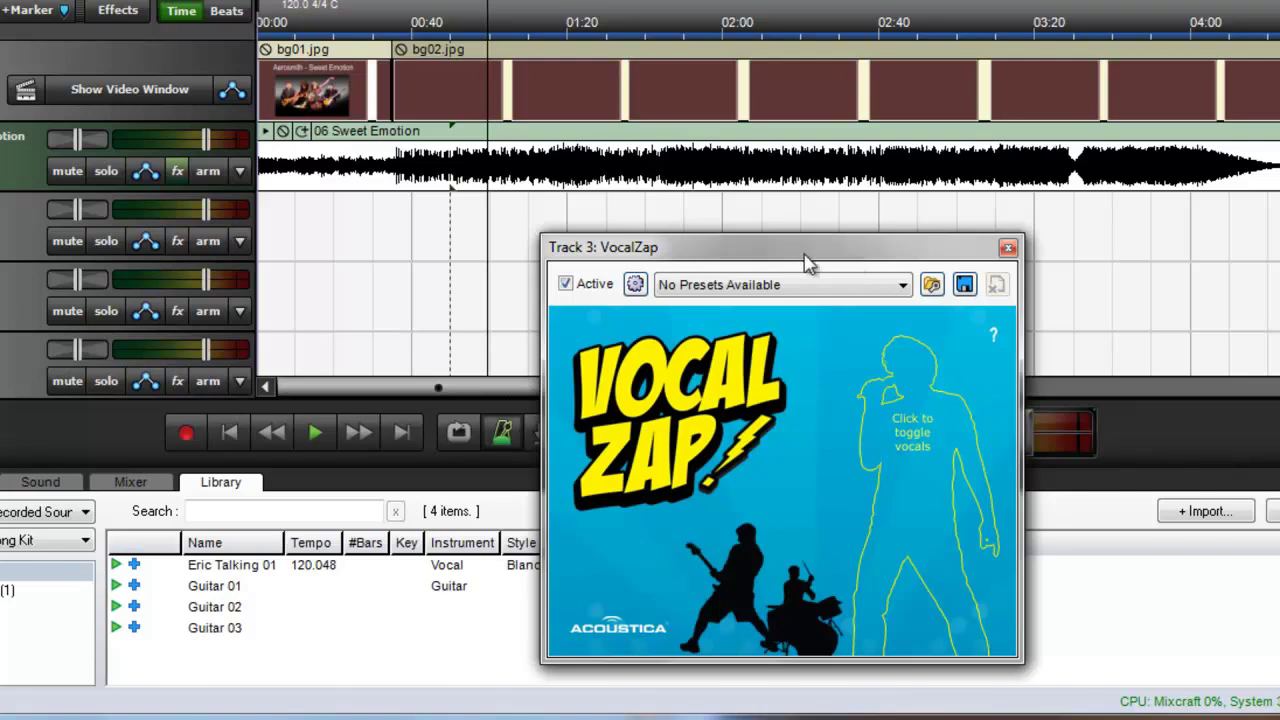
drag(770, 260, 758, 260)
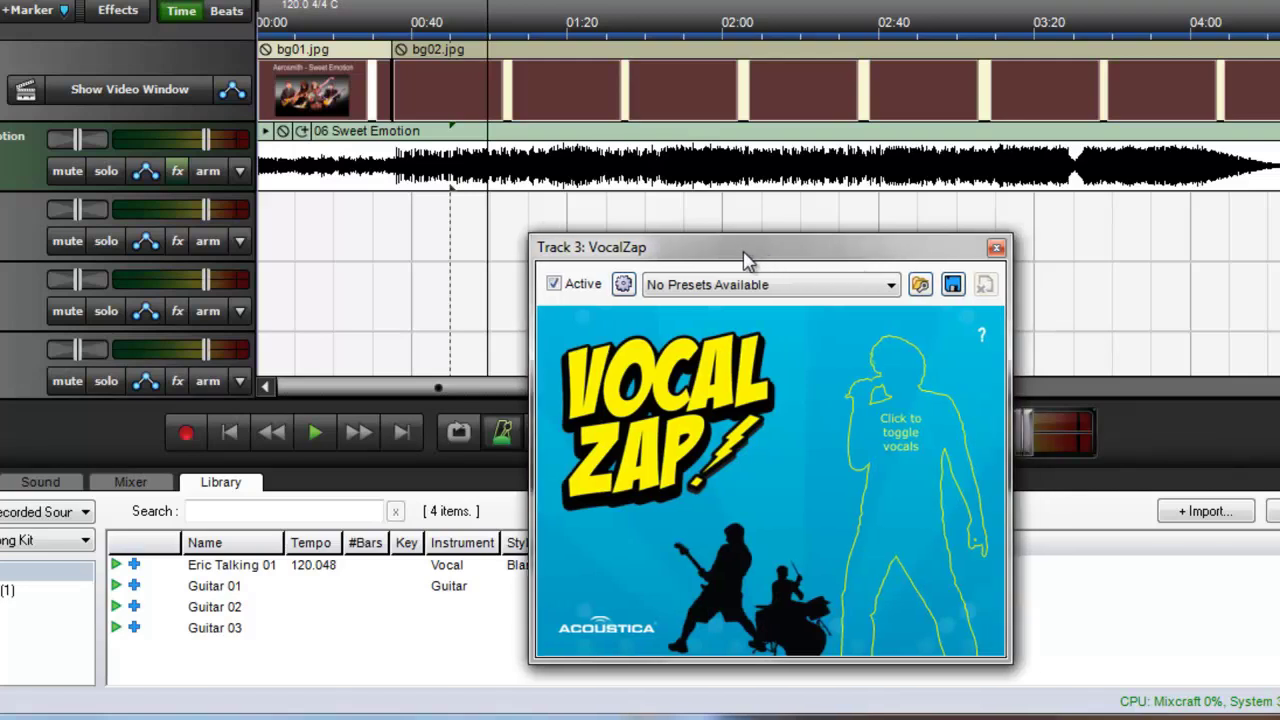
click(490, 16)
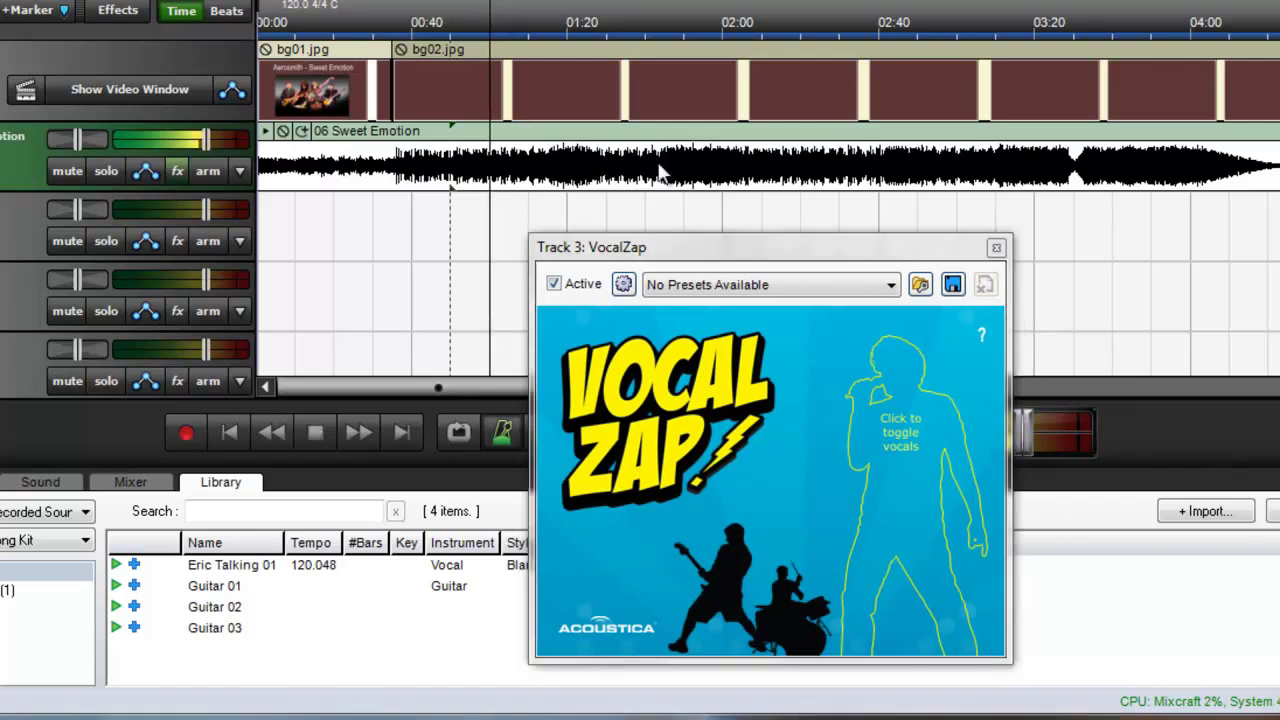
click(890, 370)
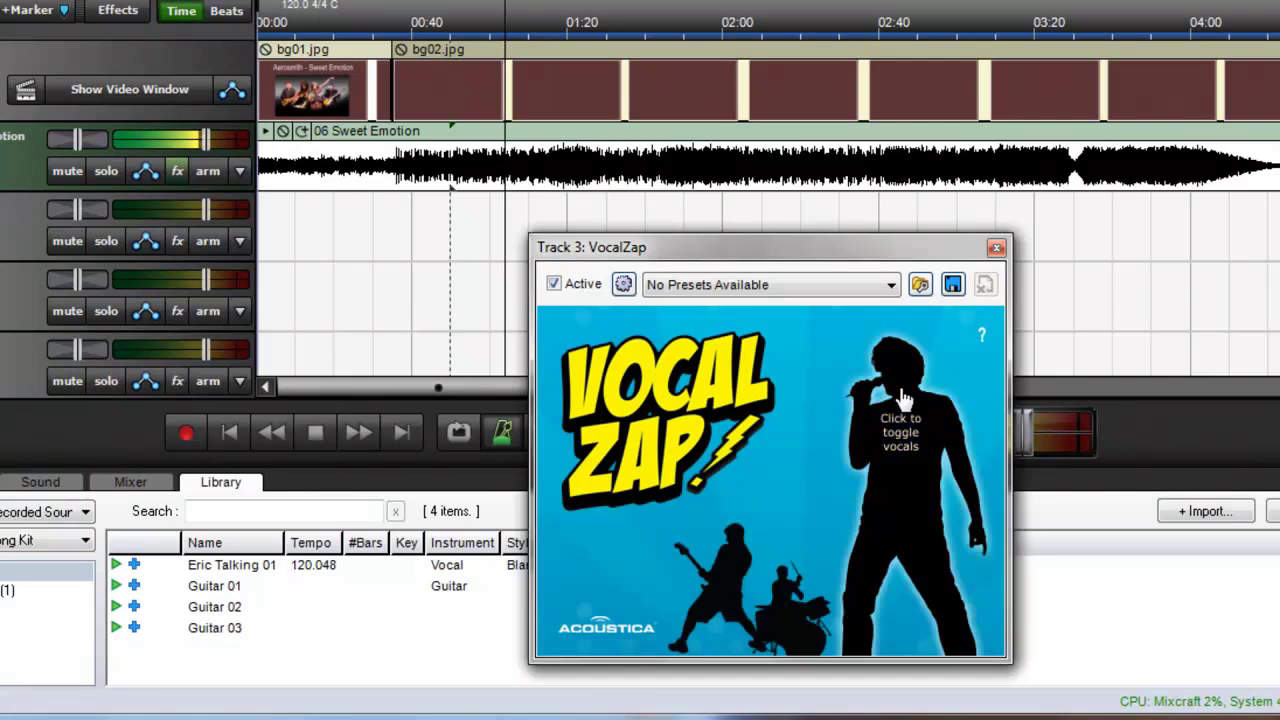
click(895, 395)
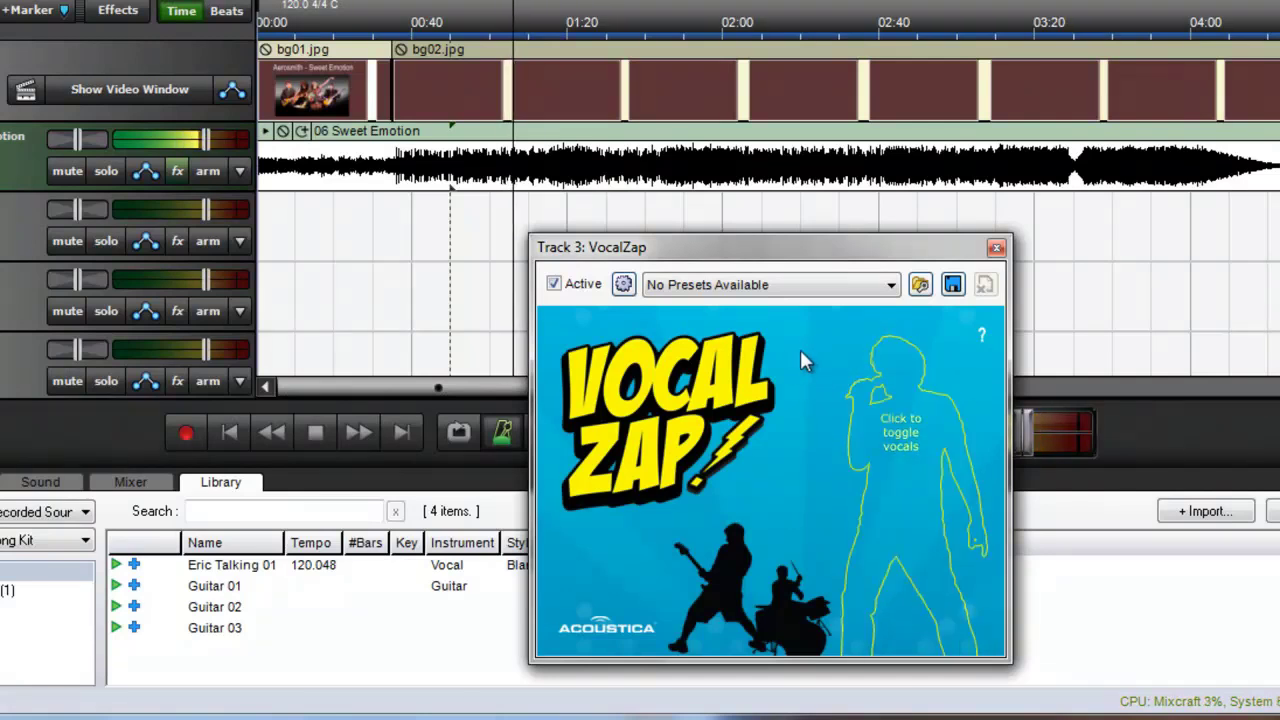
click(315, 432)
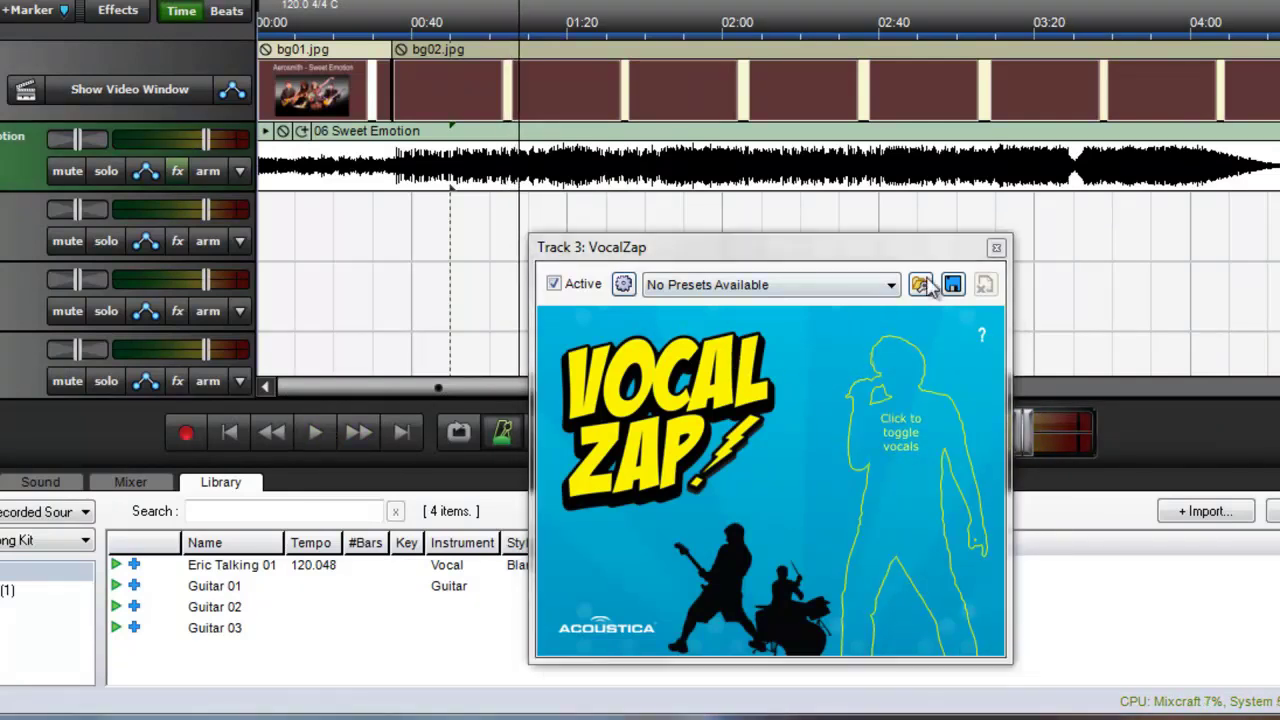
click(996, 249)
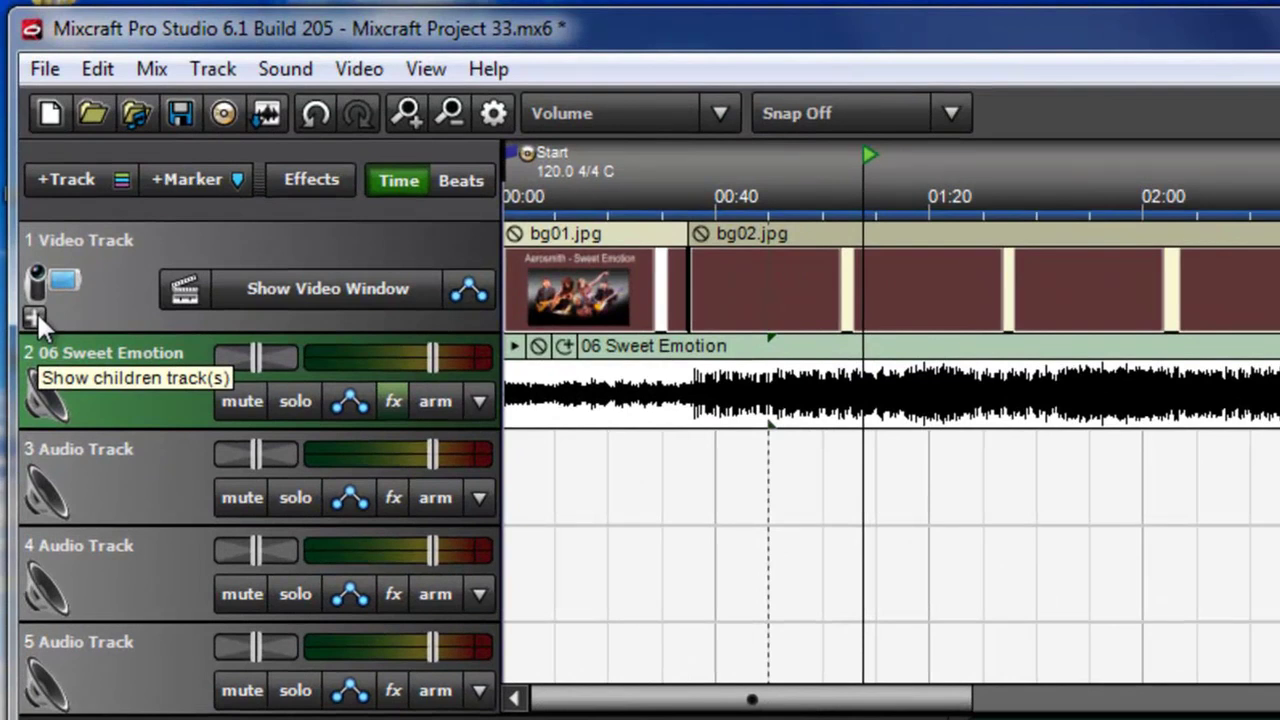
Create a text clip near 0:35 on the 1.1 Text track reading 'Sweet Emotion...'
click(37, 313)
click(690, 385)
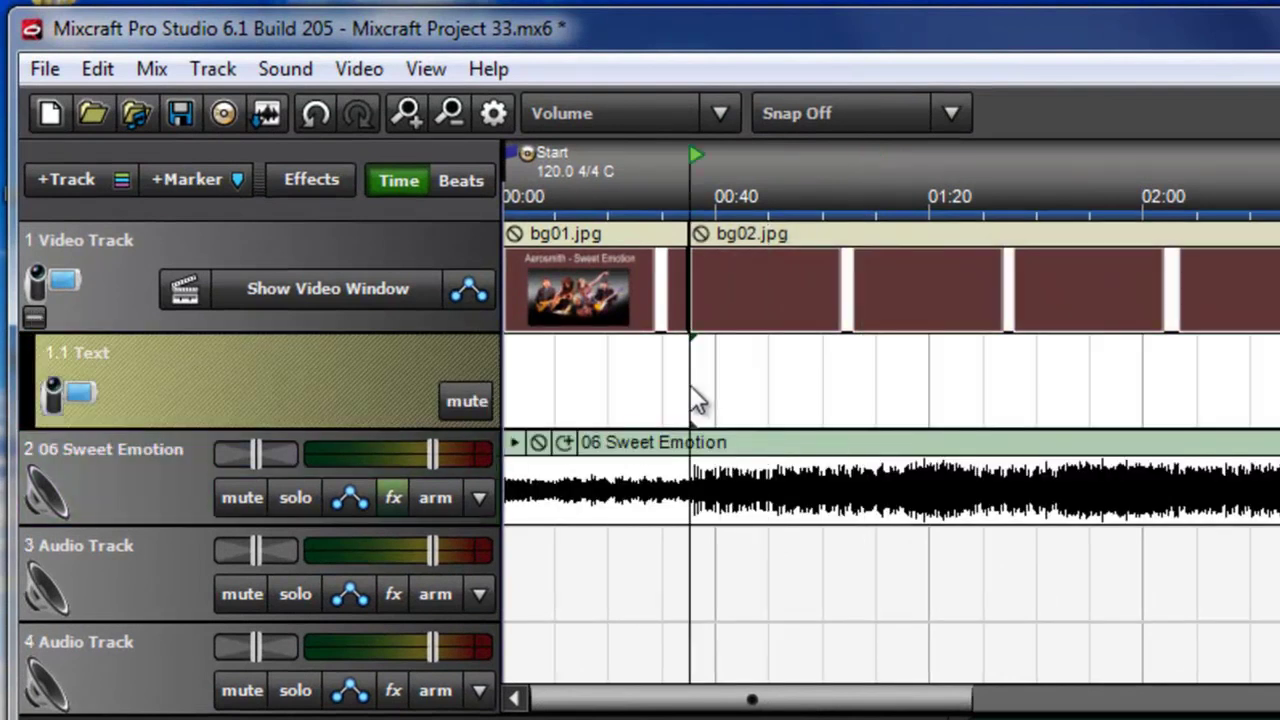
double_click(690, 385)
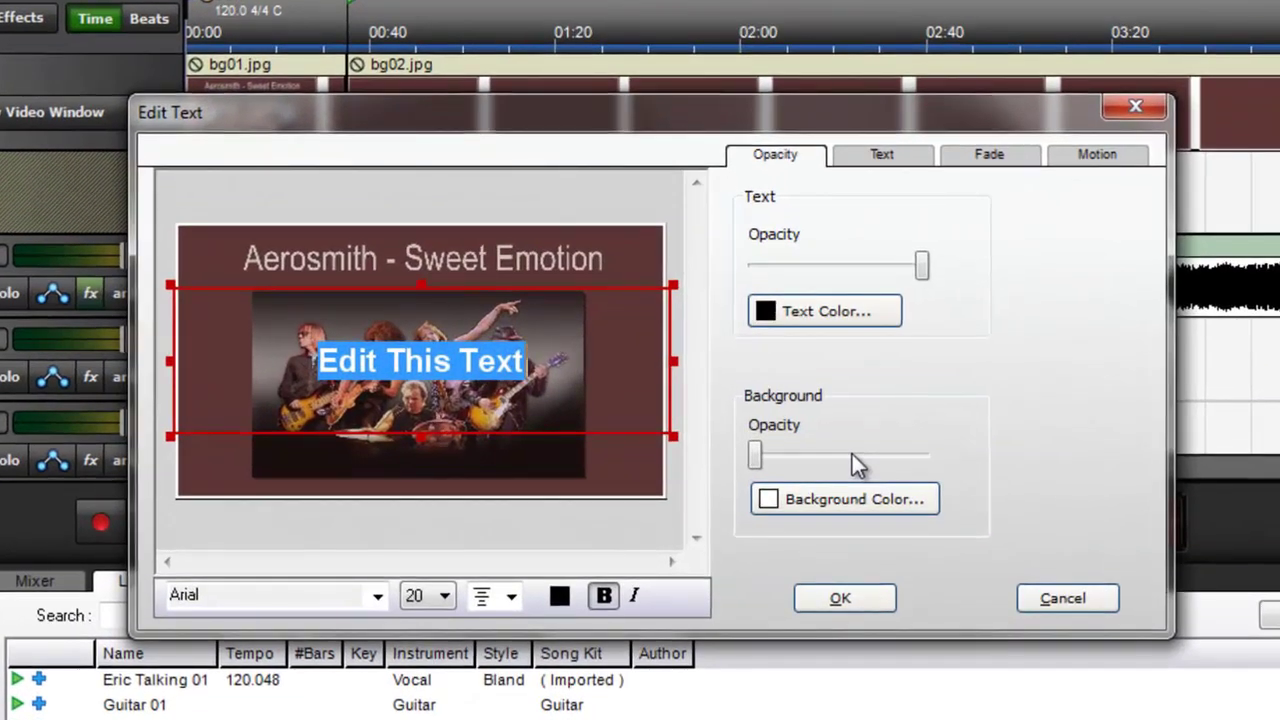
text(Sw)
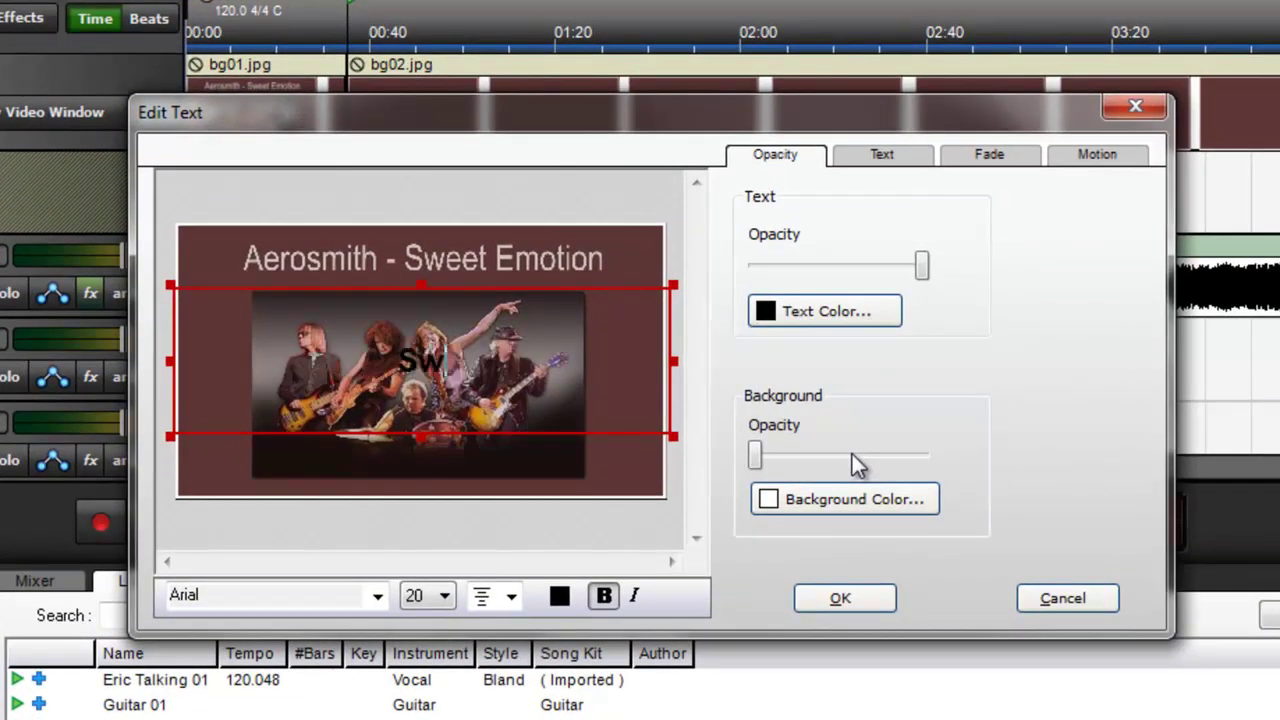
text(eet E)
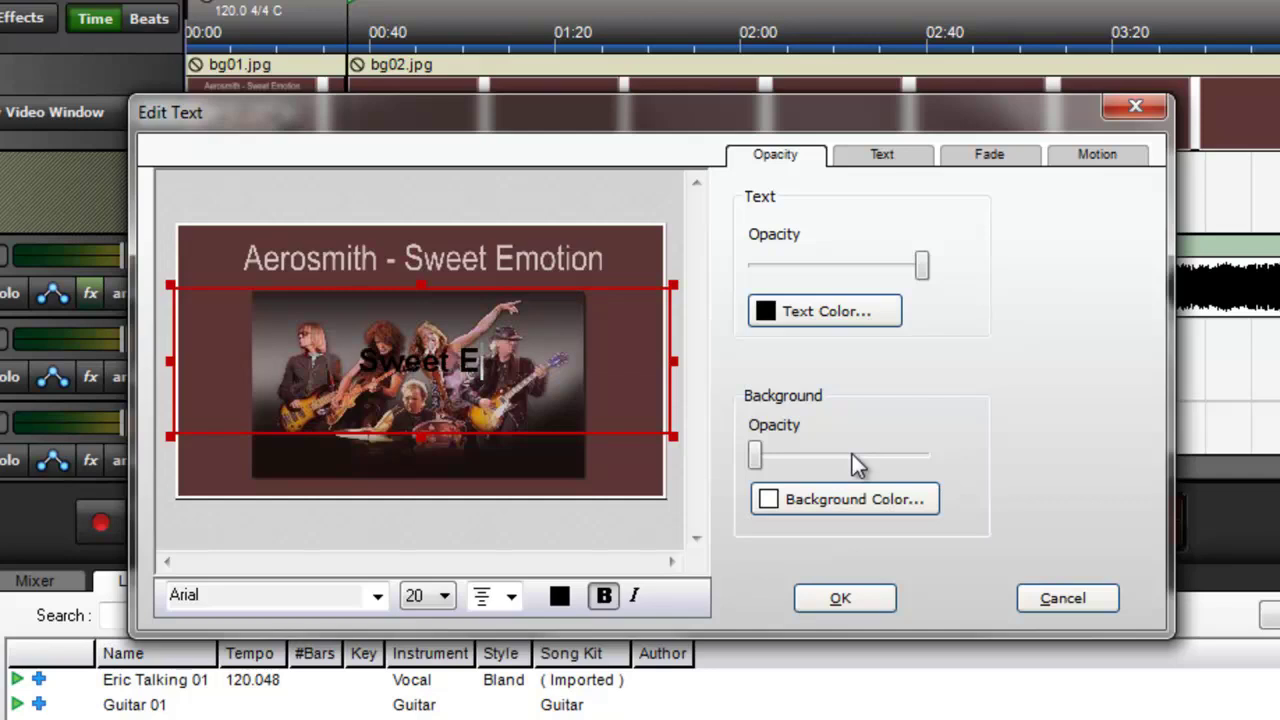
text(motion.)
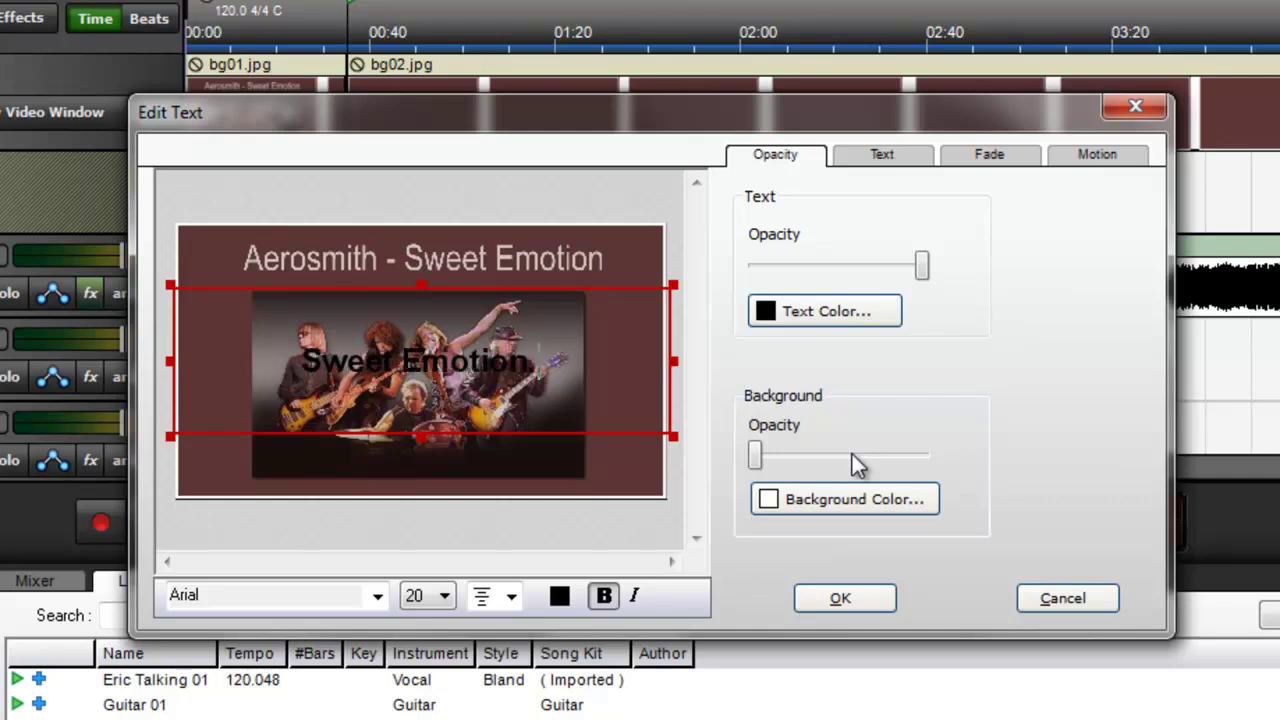
text(..)
Make the lyric text white and raise it slightly in the frame
click(880, 311)
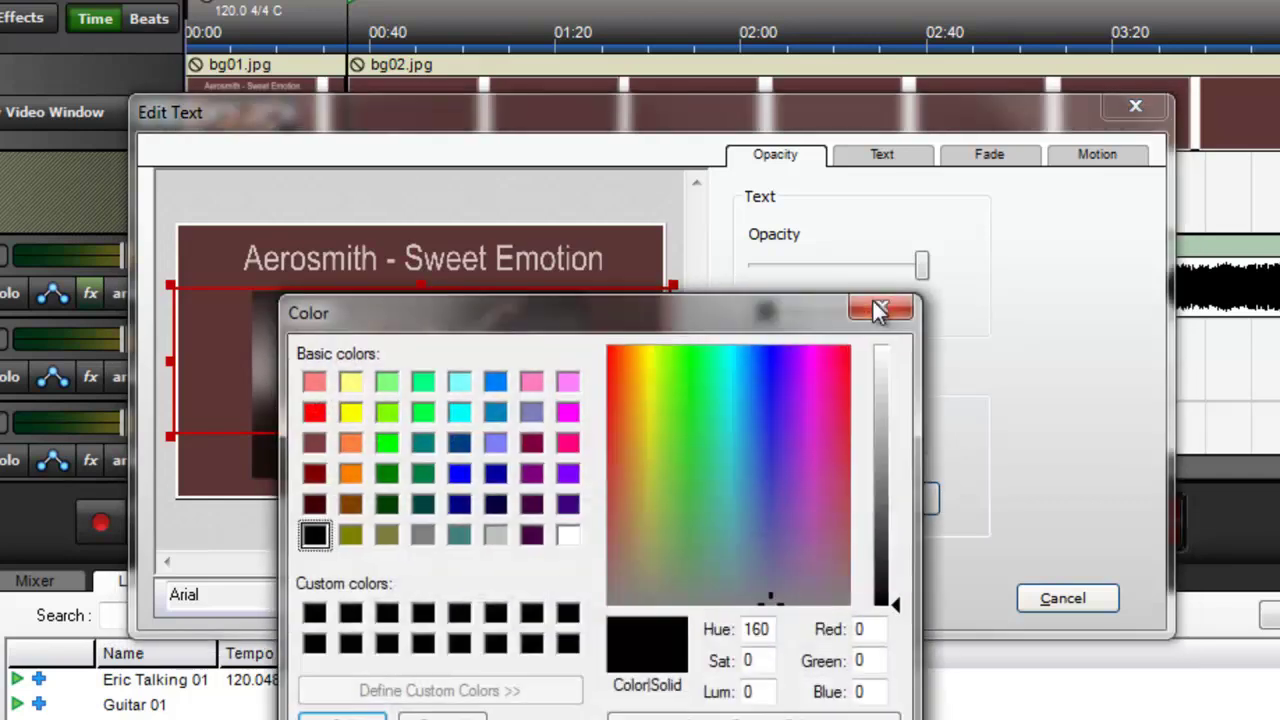
mouse_move(897, 378)
mouse_down()
mouse_move(884, 380)
mouse_move(889, 343)
mouse_up()
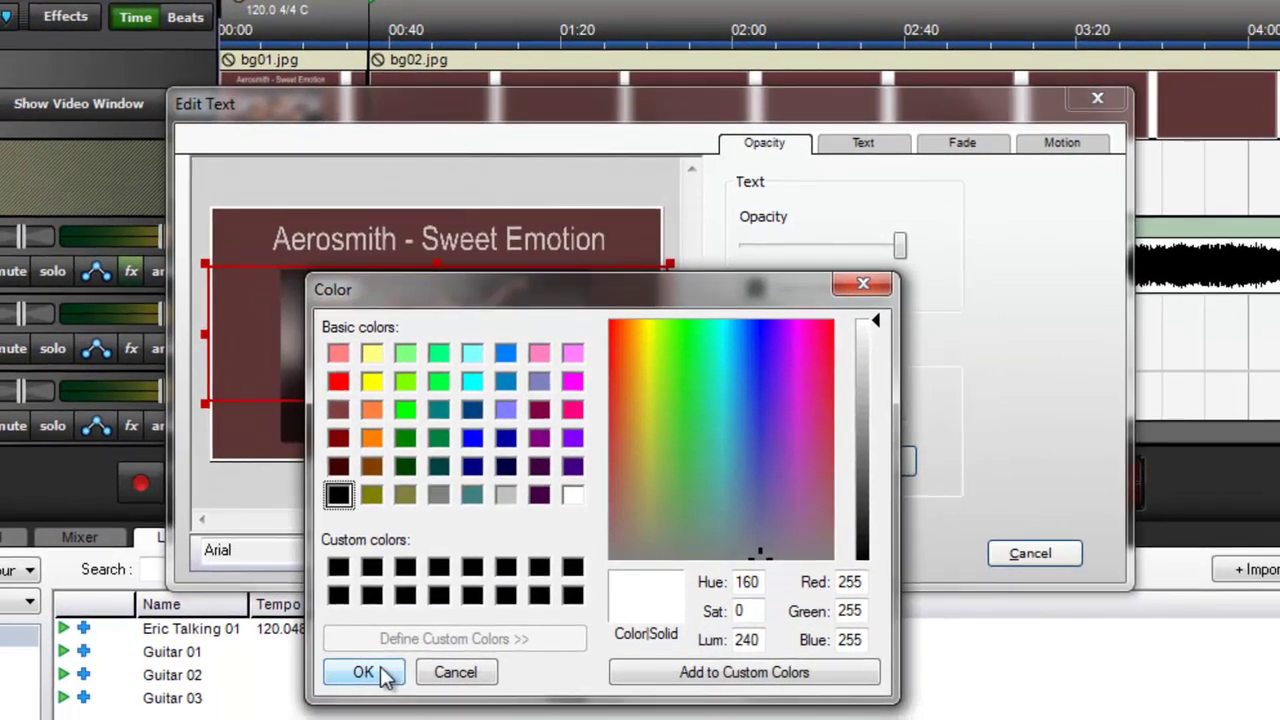
click(362, 673)
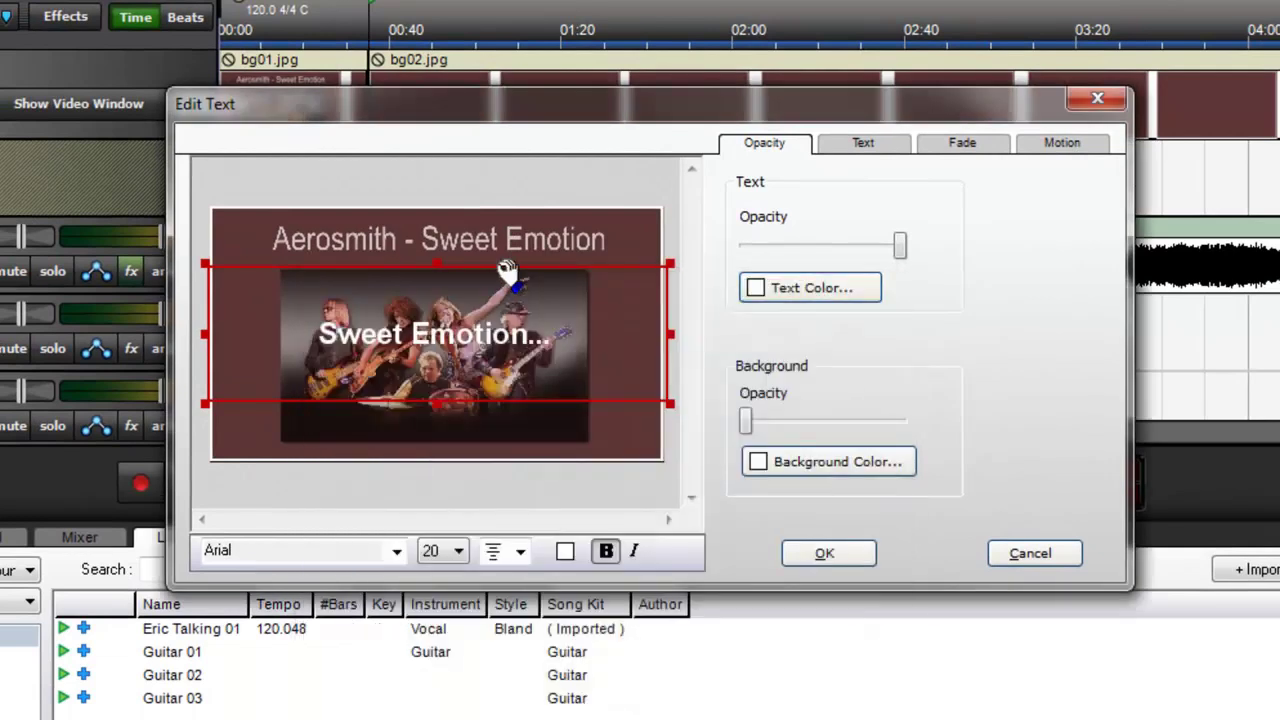
drag(497, 277, 508, 264)
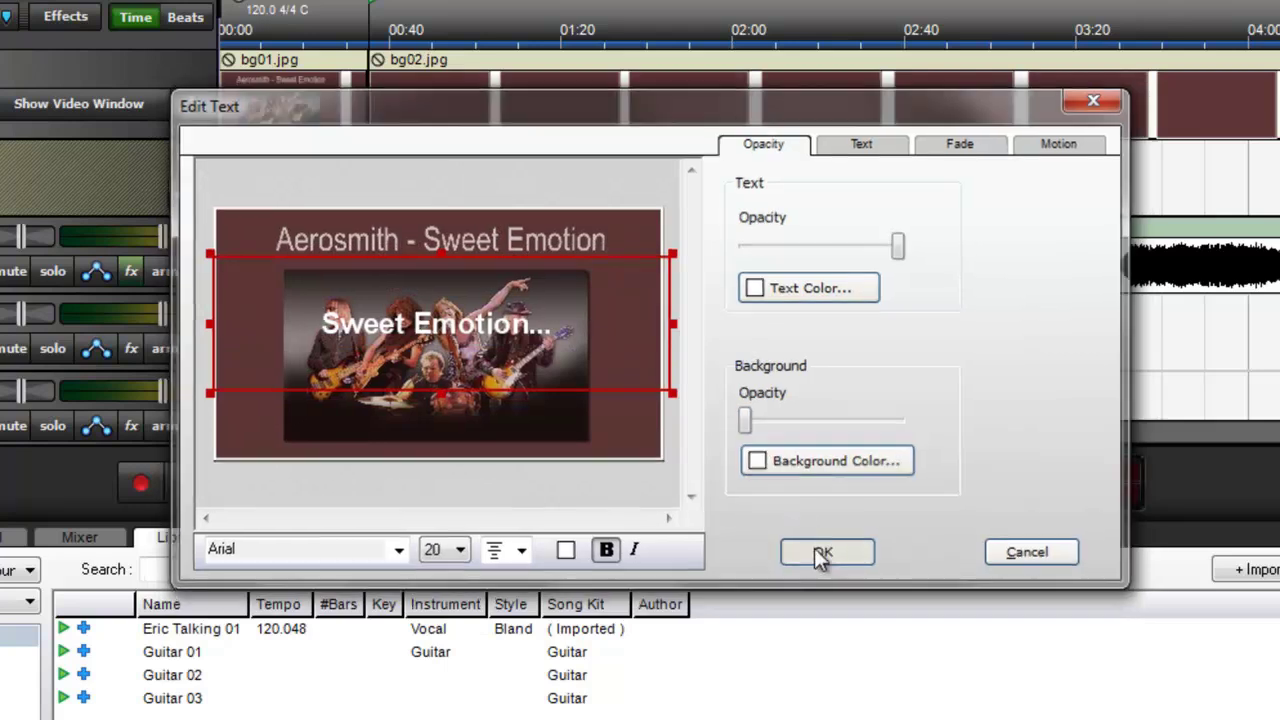
click(818, 553)
Shift the title clip slightly later, then preview it while stretching it to about 00:45
scroll(375, 188, up, 1)
scroll(375, 188, up, 1)
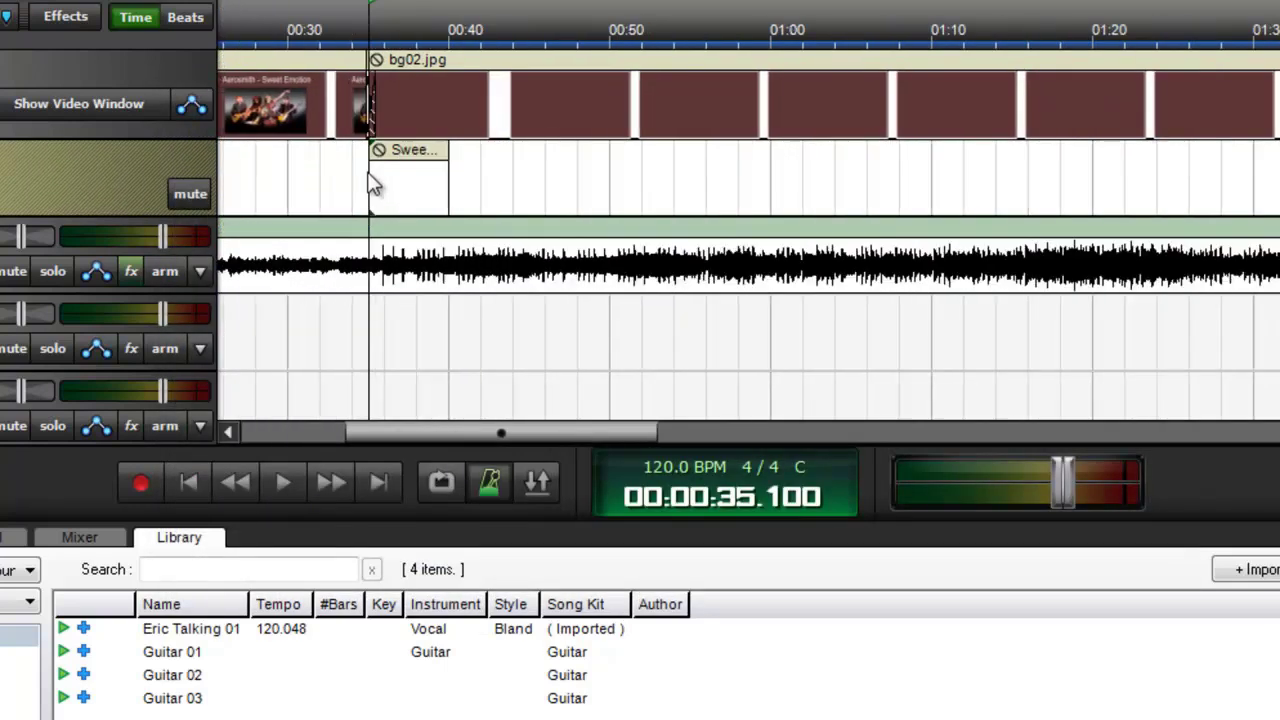
scroll(371, 180, up, 1)
scroll(366, 165, up, 1)
drag(437, 142, 460, 142)
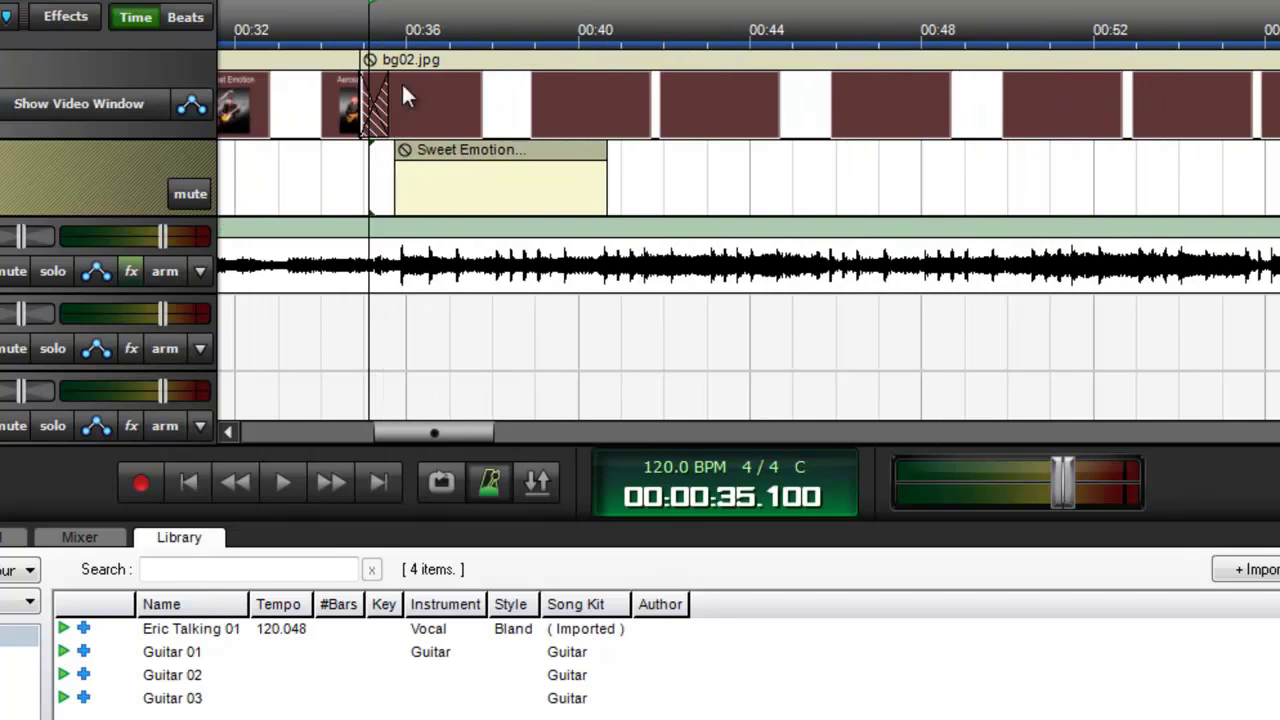
click(280, 11)
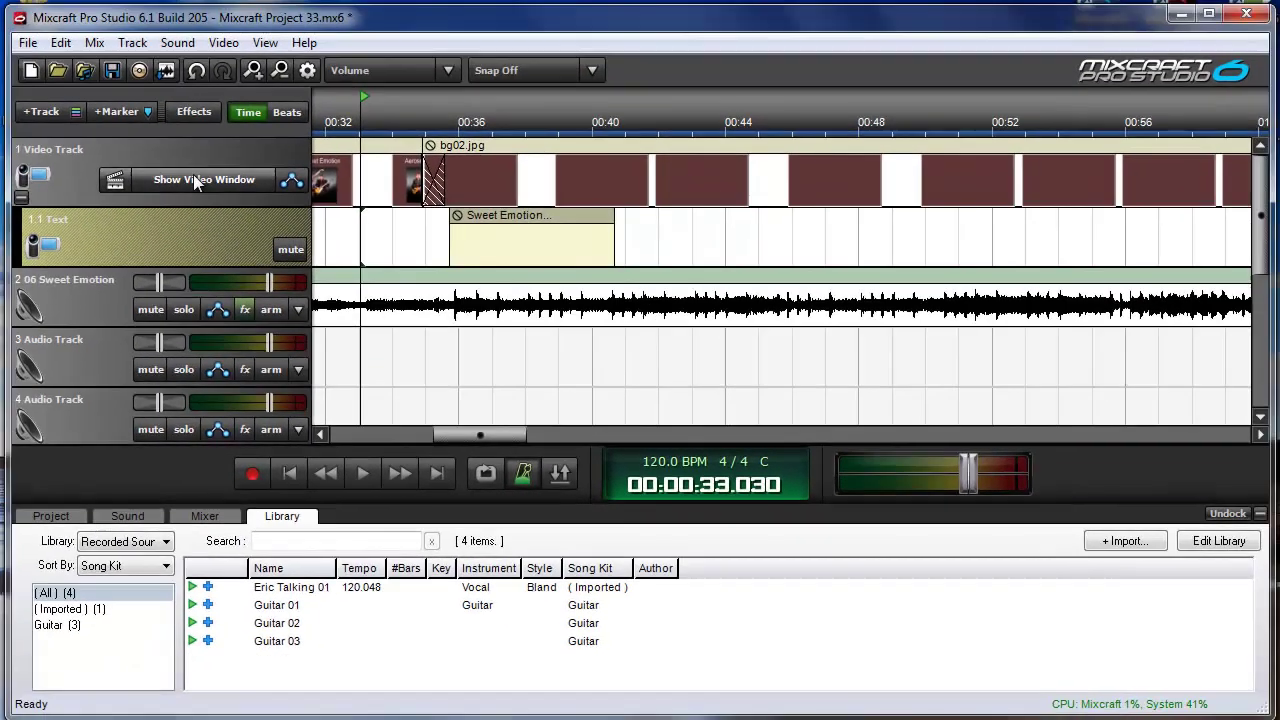
click(196, 181)
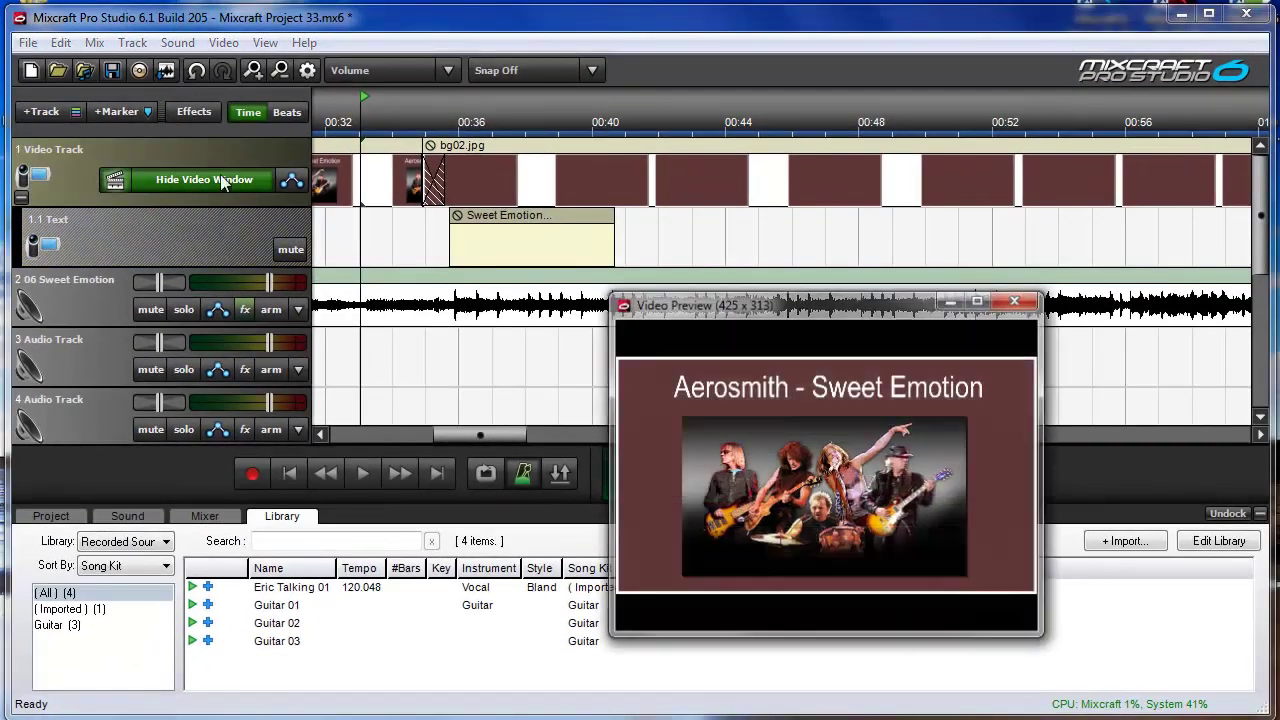
click(365, 479)
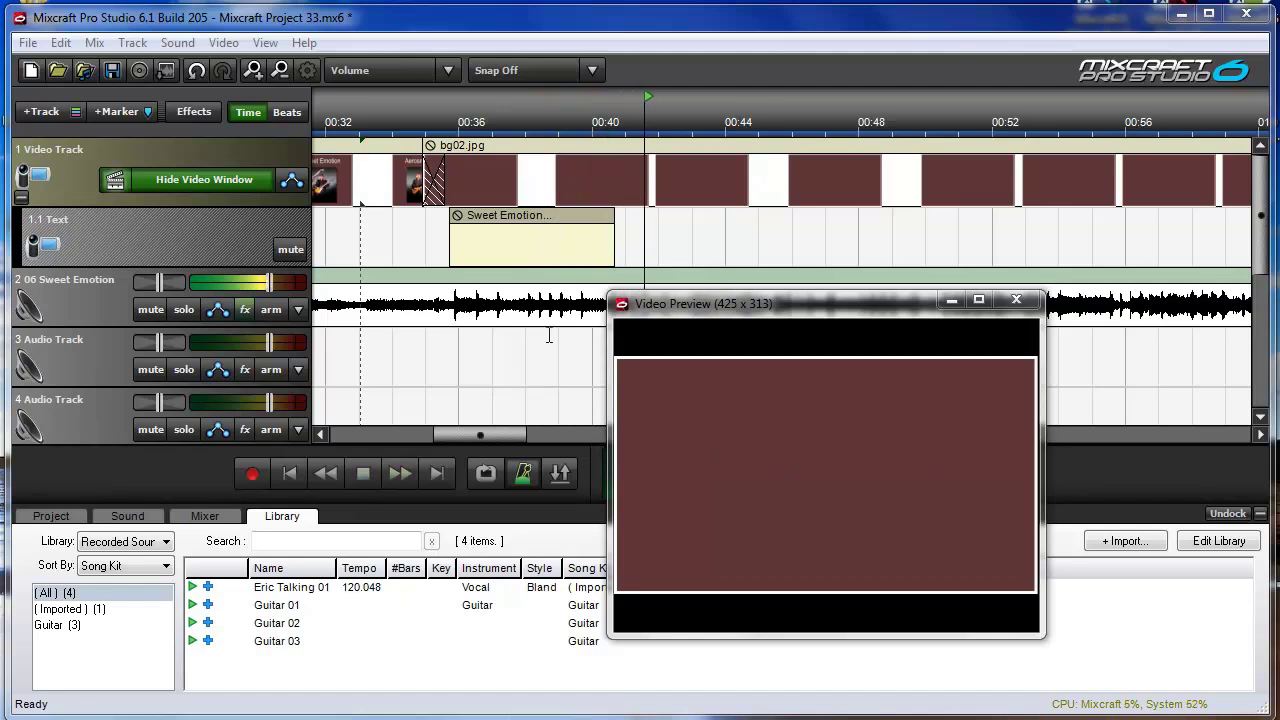
drag(613, 245, 786, 237)
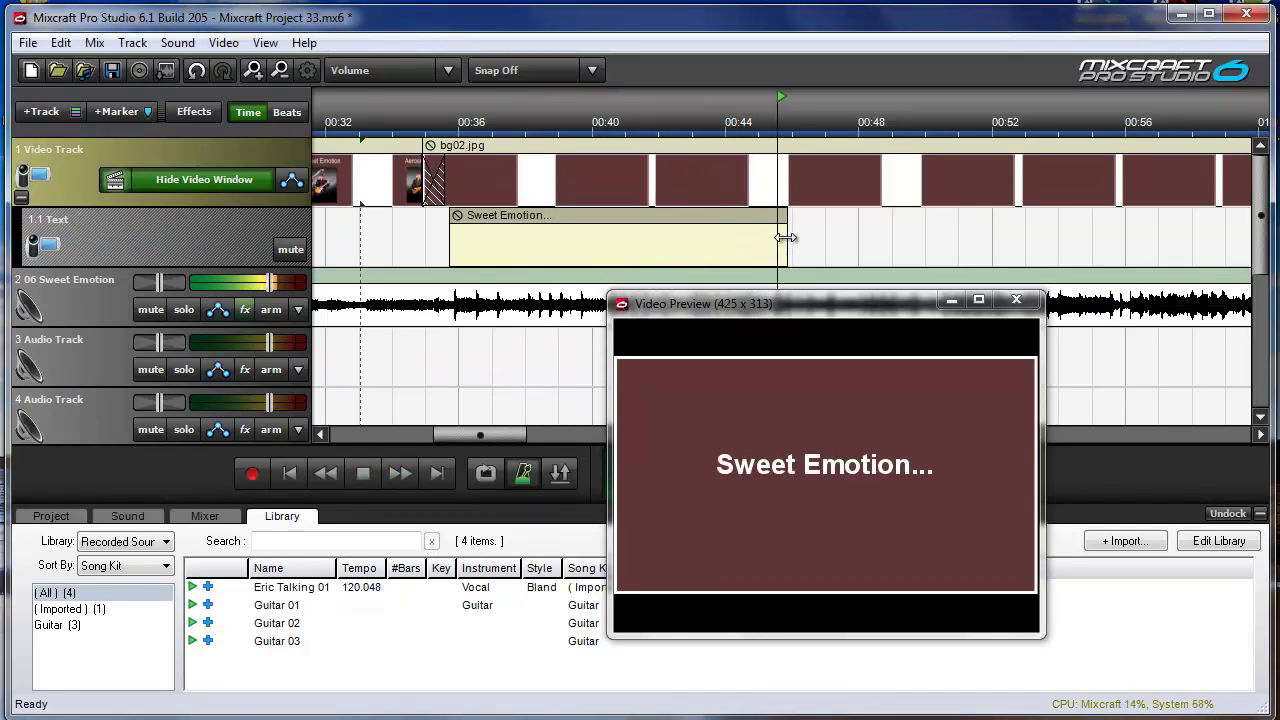
click(364, 473)
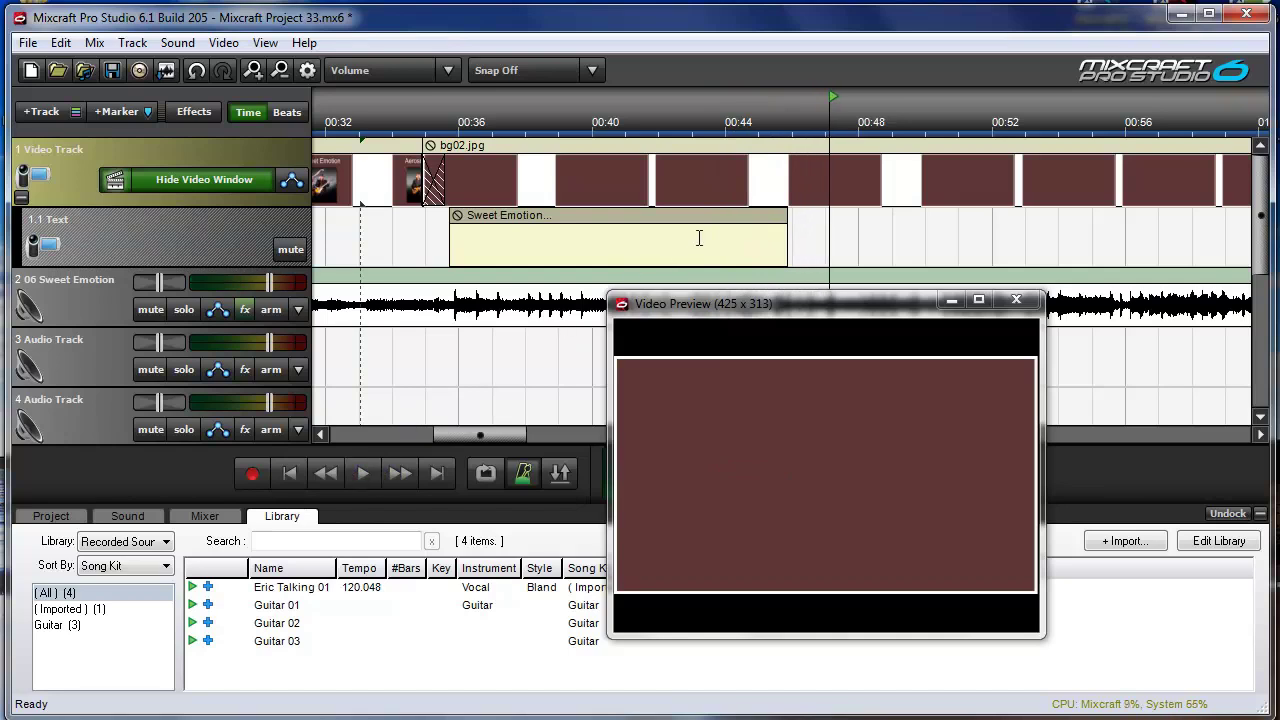
Copy the 'Sweet Emotion...' title clip and paste it at about 00:46
click(725, 214)
right_click(725, 214)
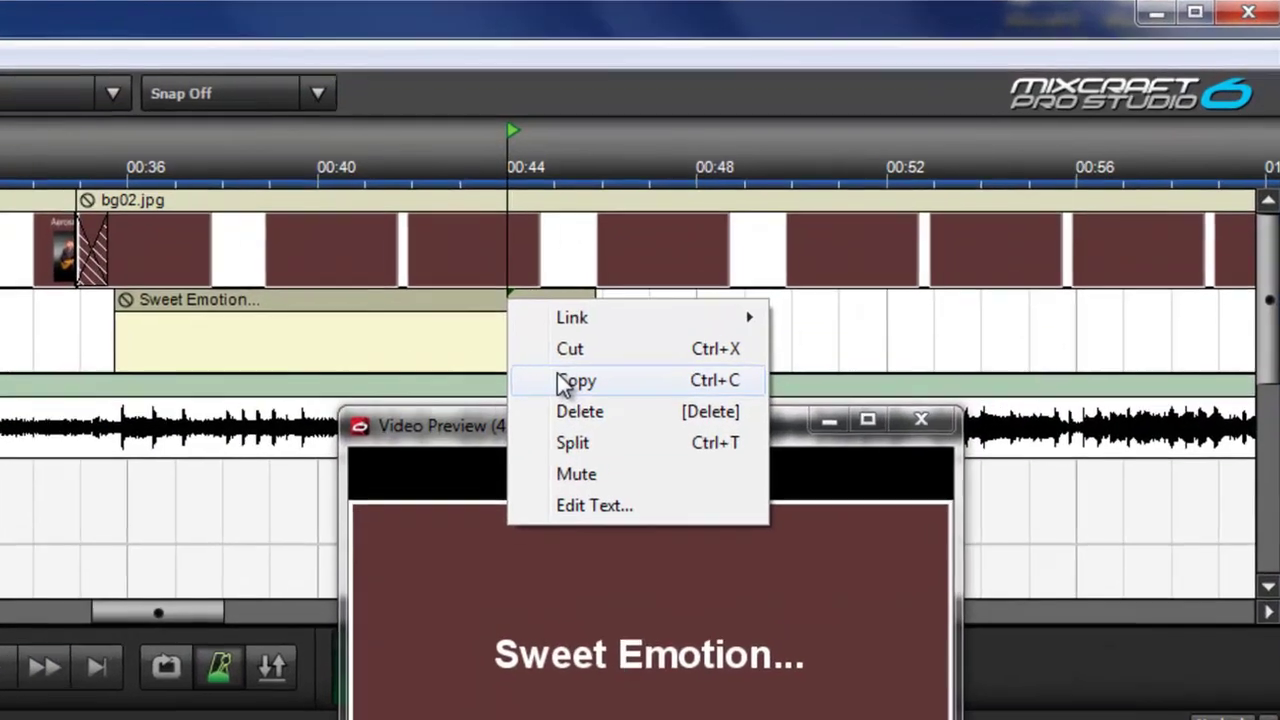
click(770, 272)
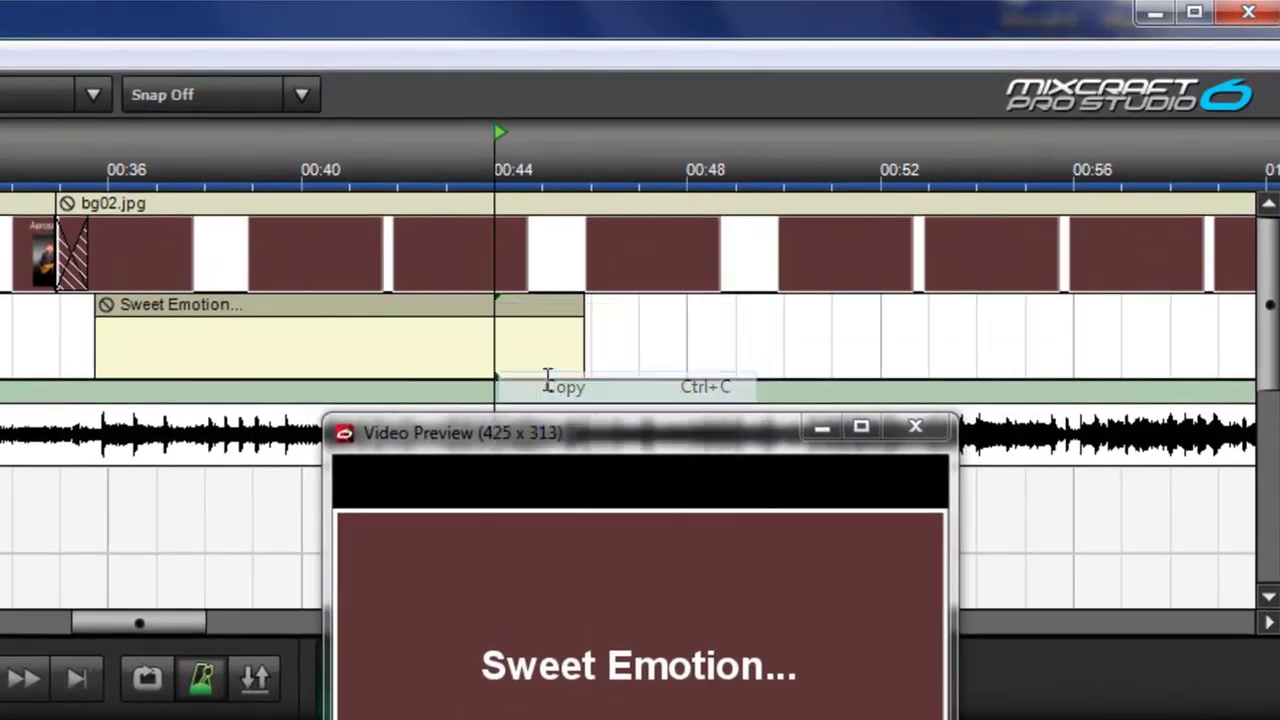
click(596, 326)
right_click(596, 323)
click(677, 481)
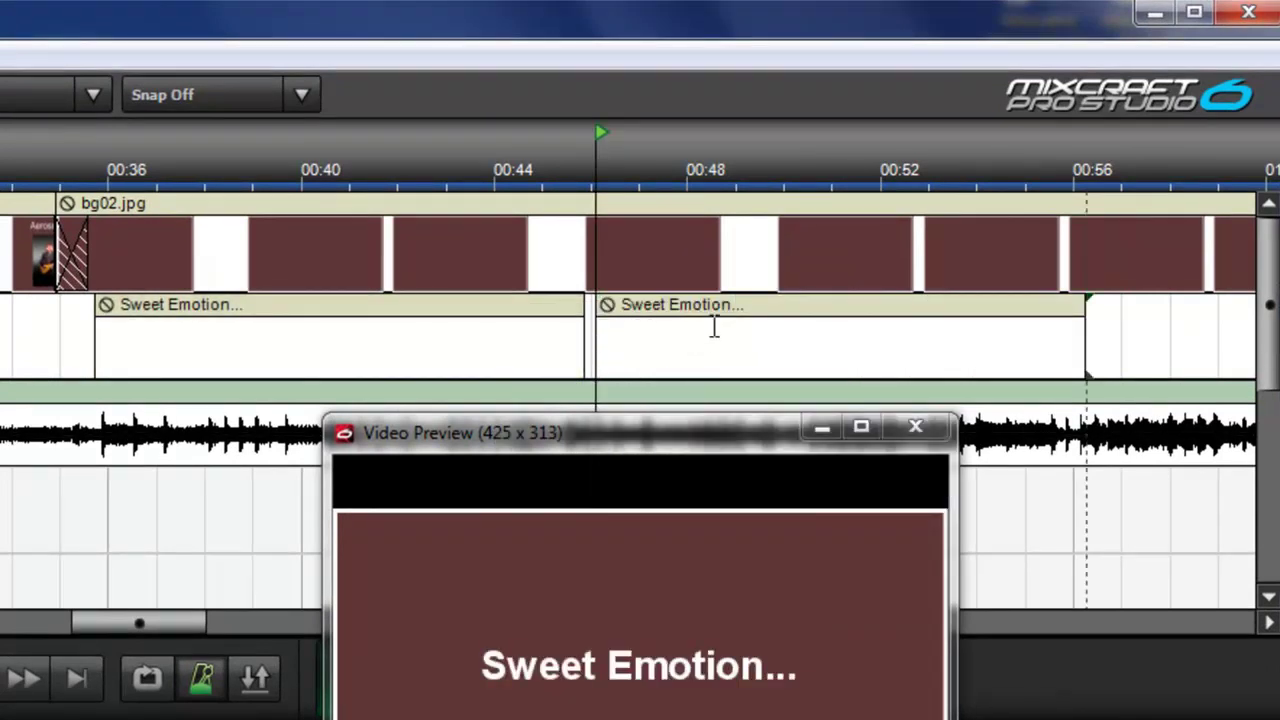
click(745, 315)
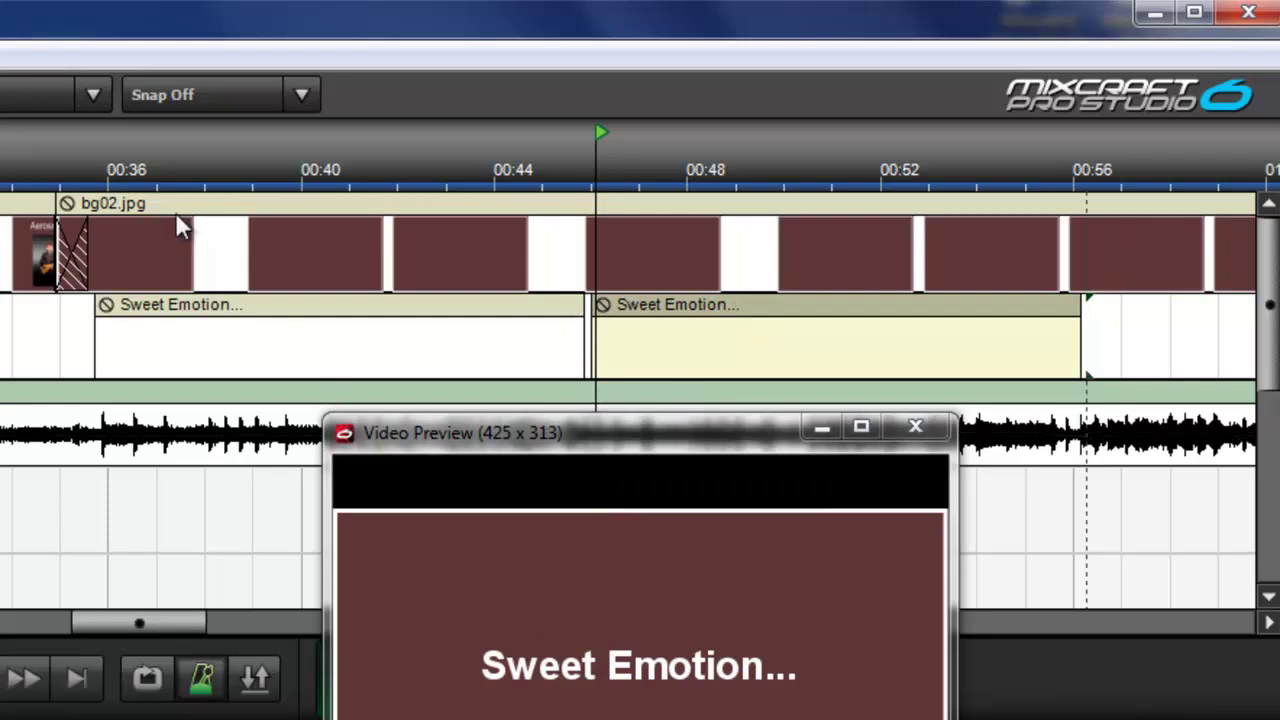
Play back the second title, nudge it slightly later, and replay from 00:45
click(459, 140)
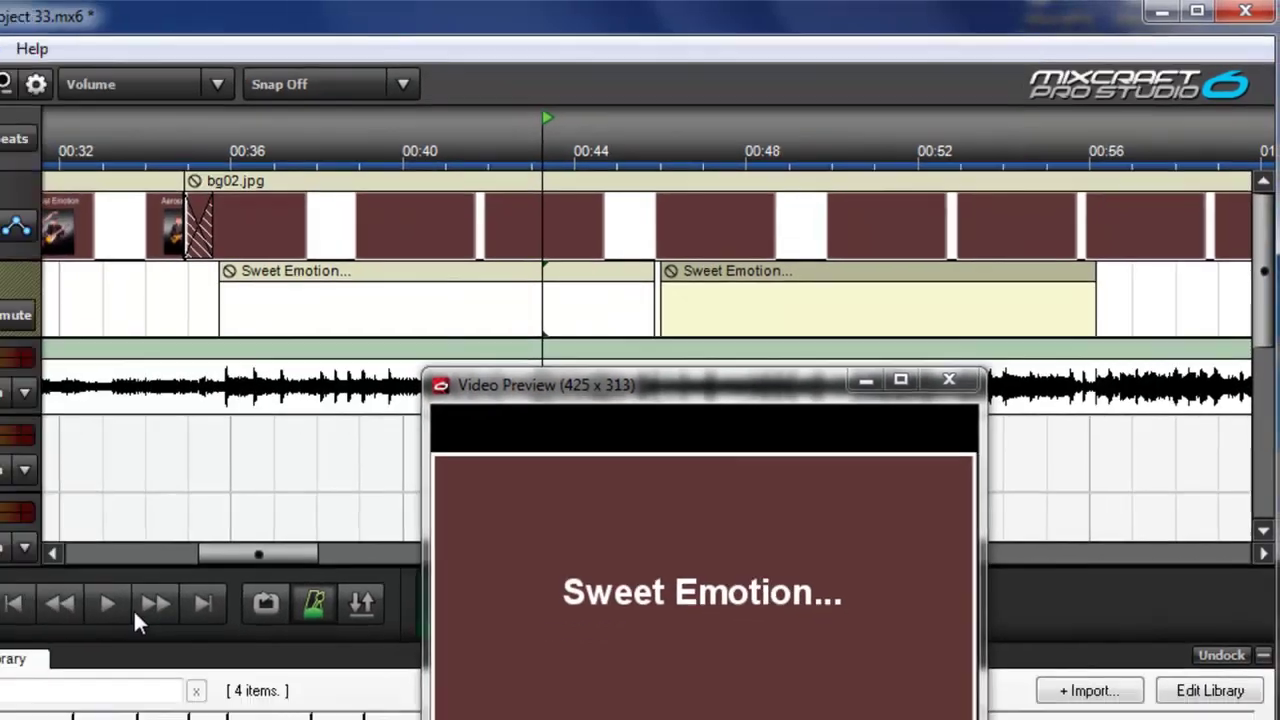
click(285, 530)
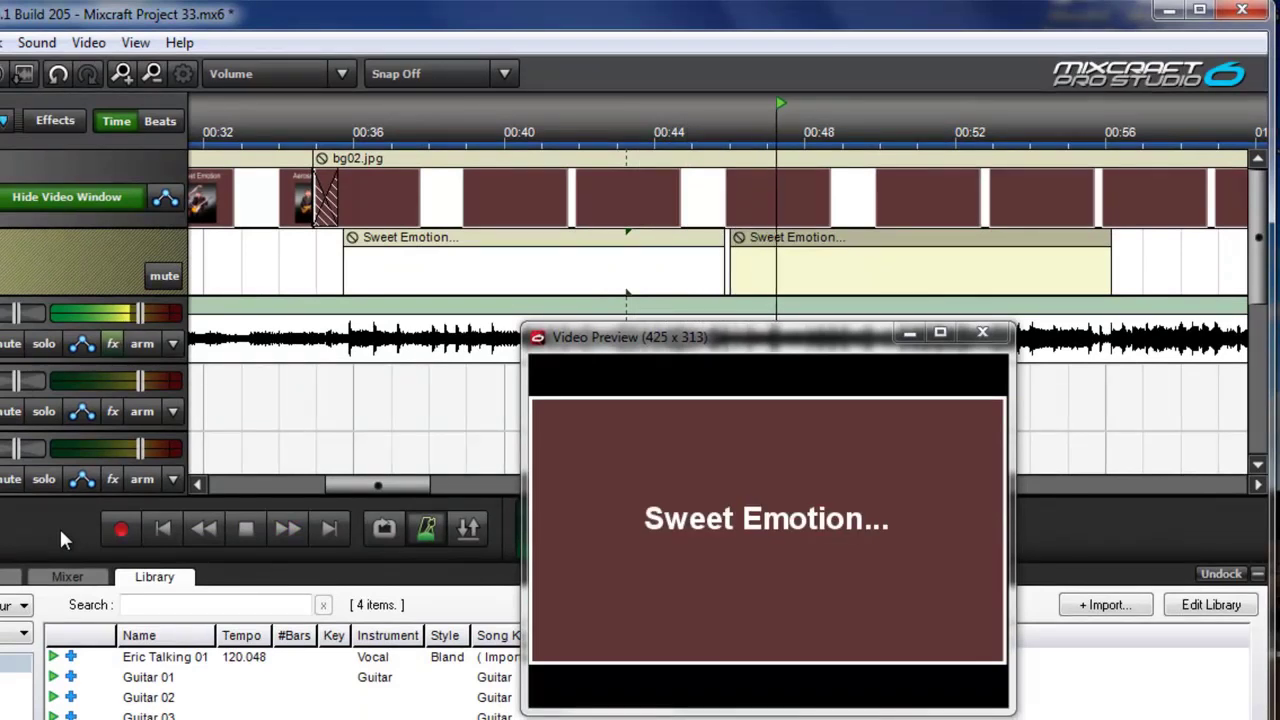
key(space)
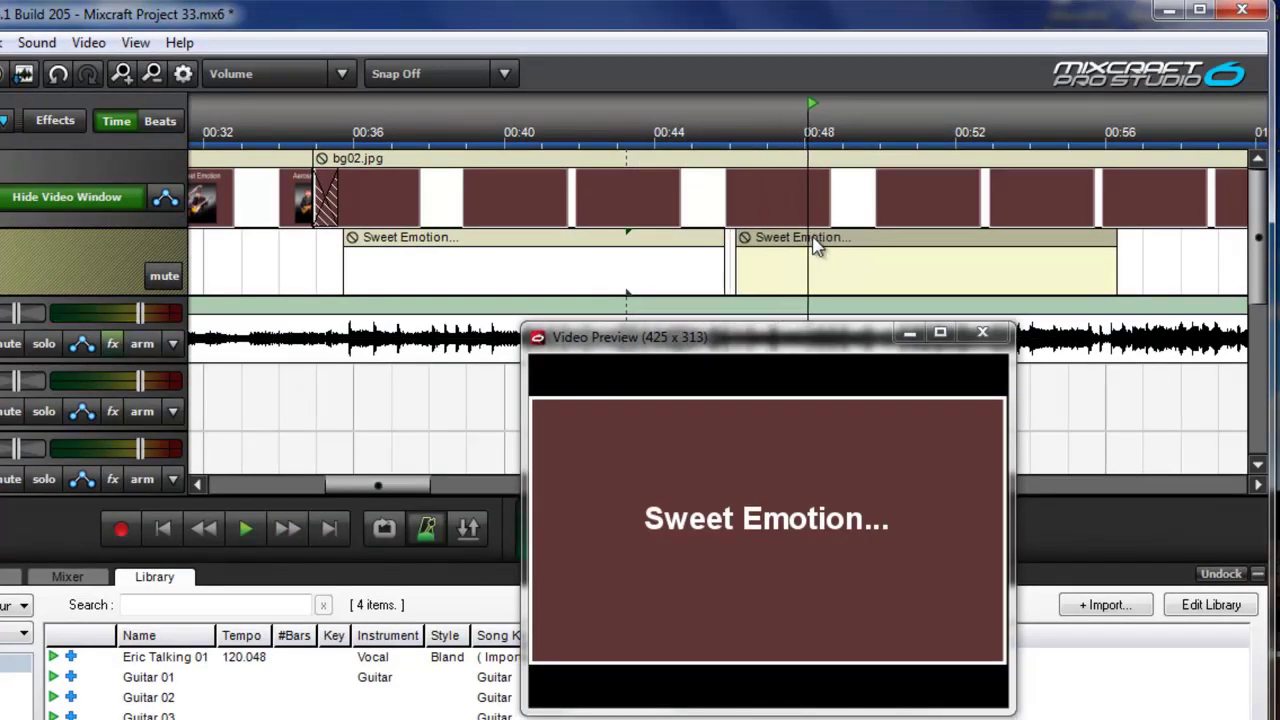
drag(797, 250, 812, 250)
click(713, 125)
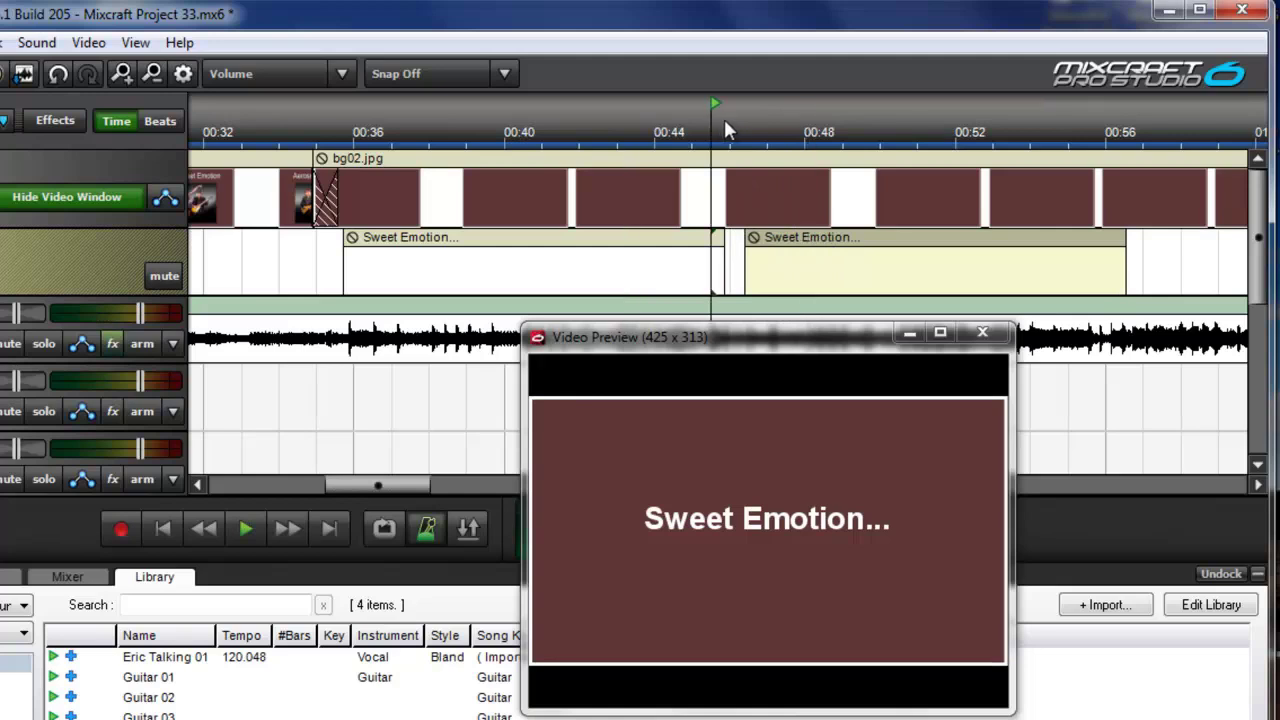
key(space)
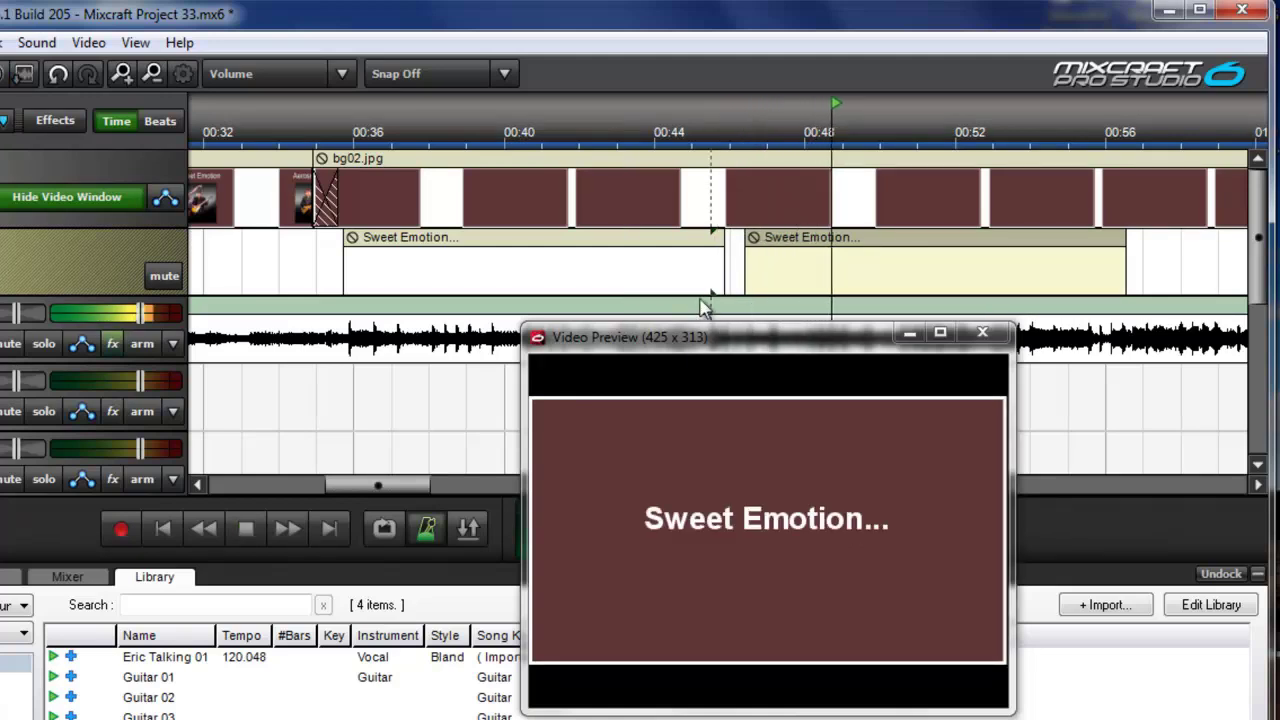
drag(762, 344, 759, 412)
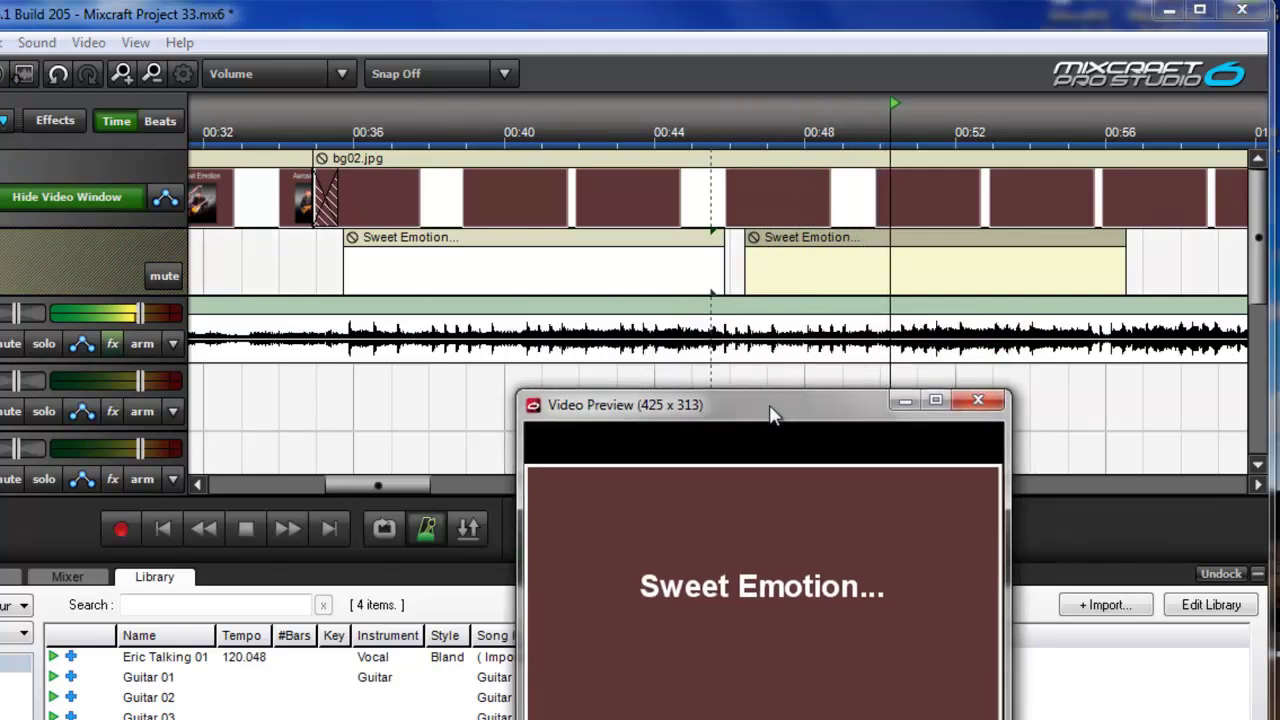
Stop playback and create a new text clip after the second title with its editor open
click(238, 529)
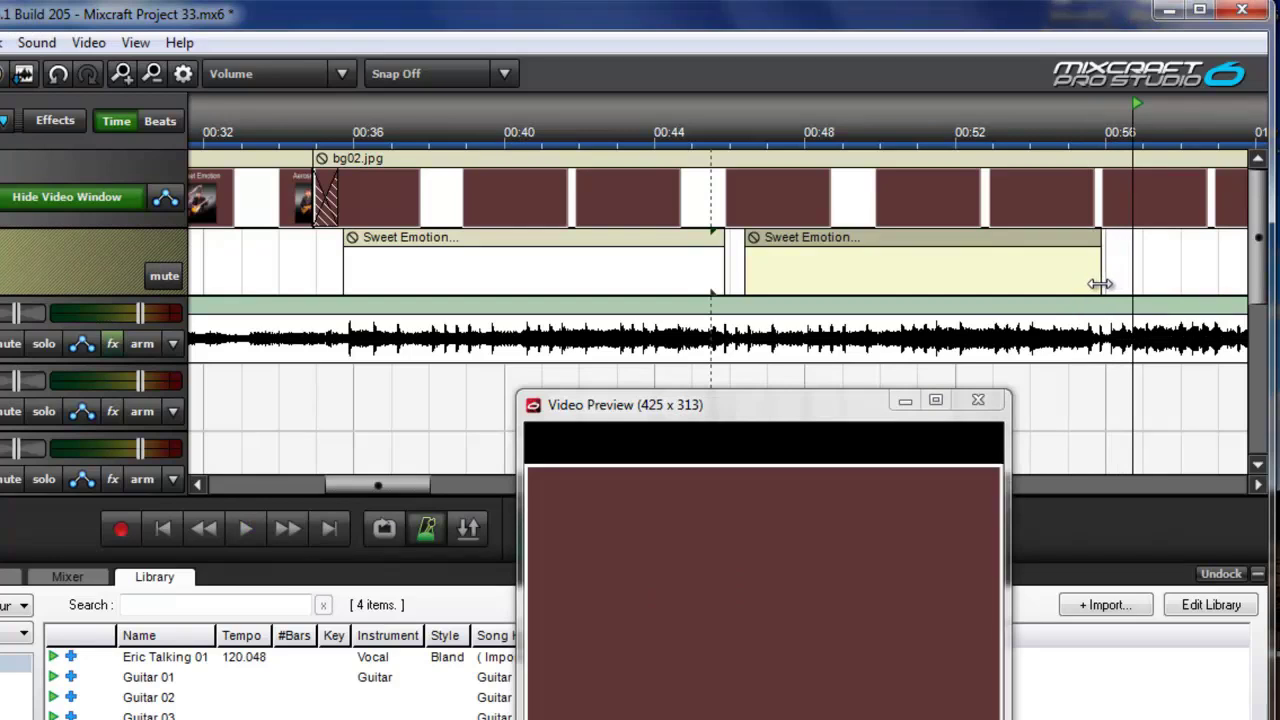
double_click(1110, 276)
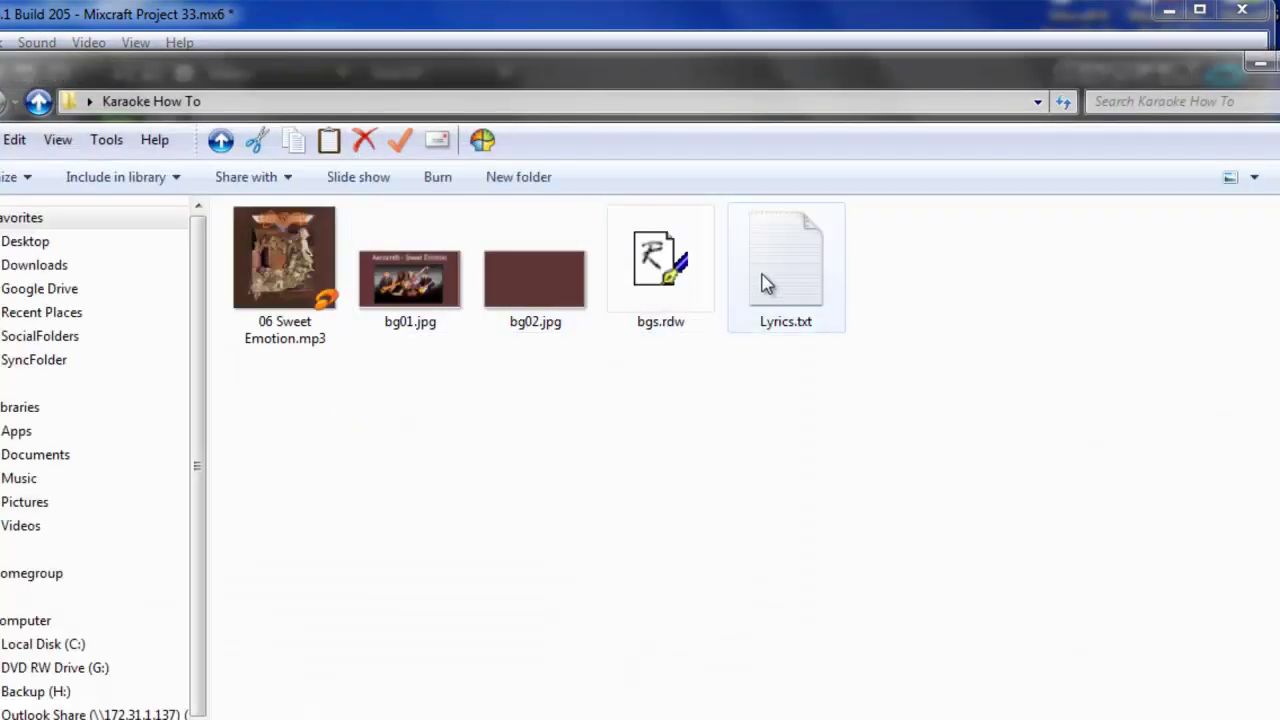
Open Lyrics.txt in Notepad2 and copy all four lyric lines
double_click(765, 283)
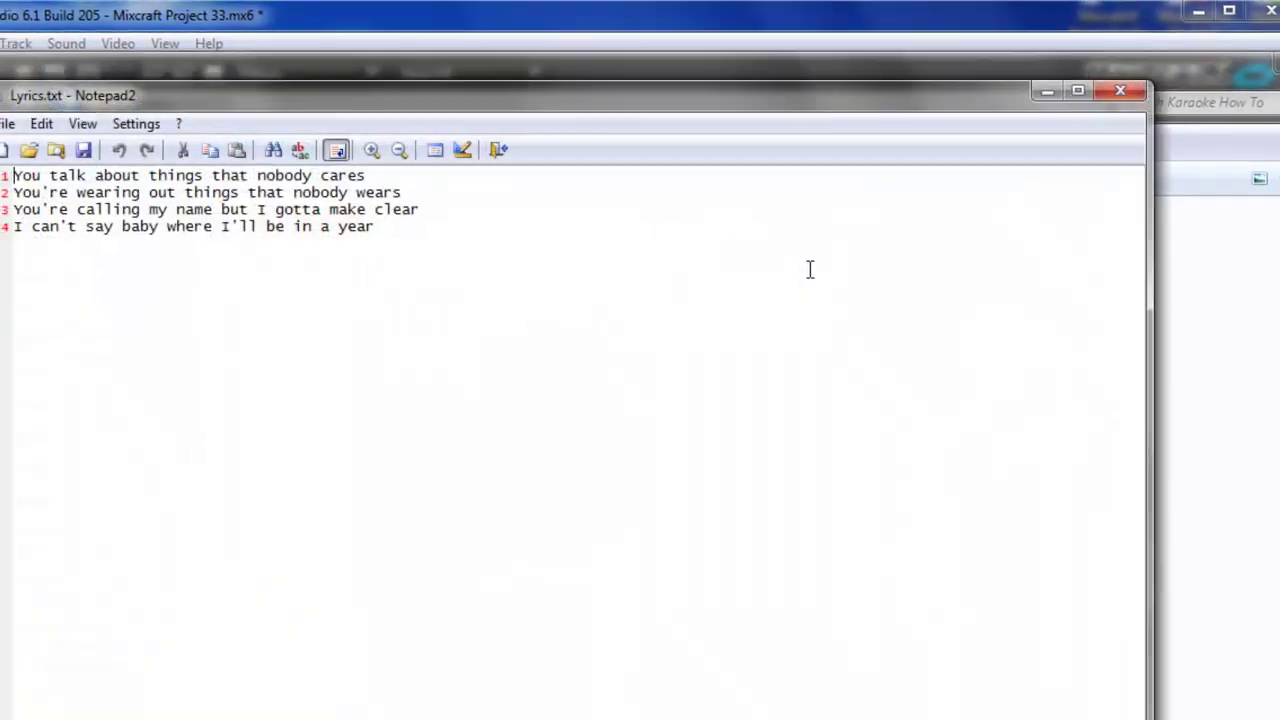
key(ctrl+a)
right_click(236, 256)
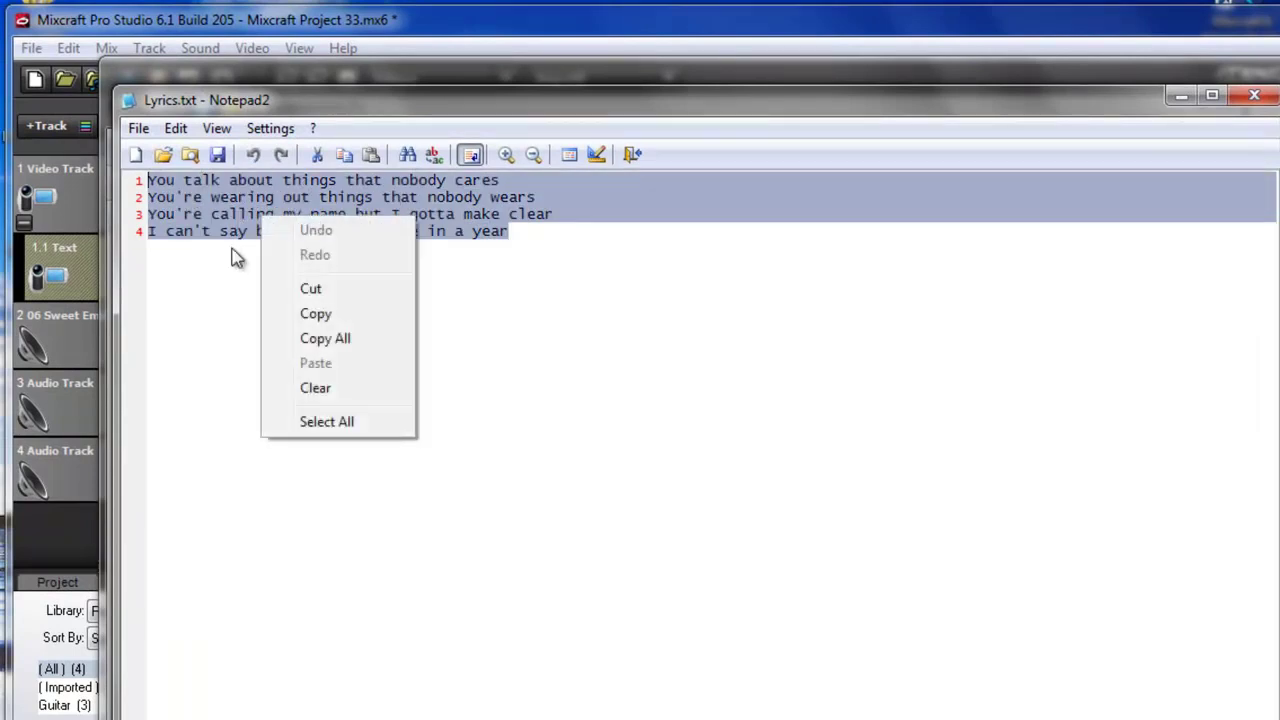
click(316, 329)
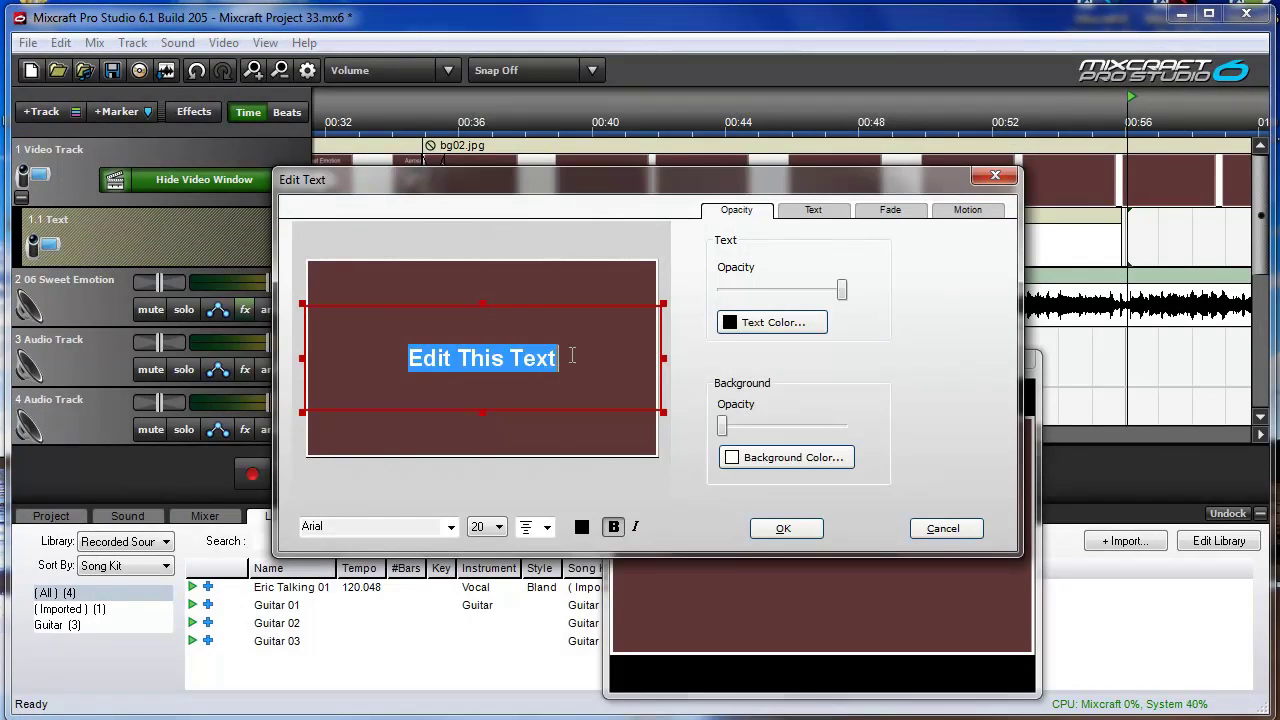
Paste the copied lyrics into the text clip and enlarge the text box to fit three lines
key(ctrl+v)
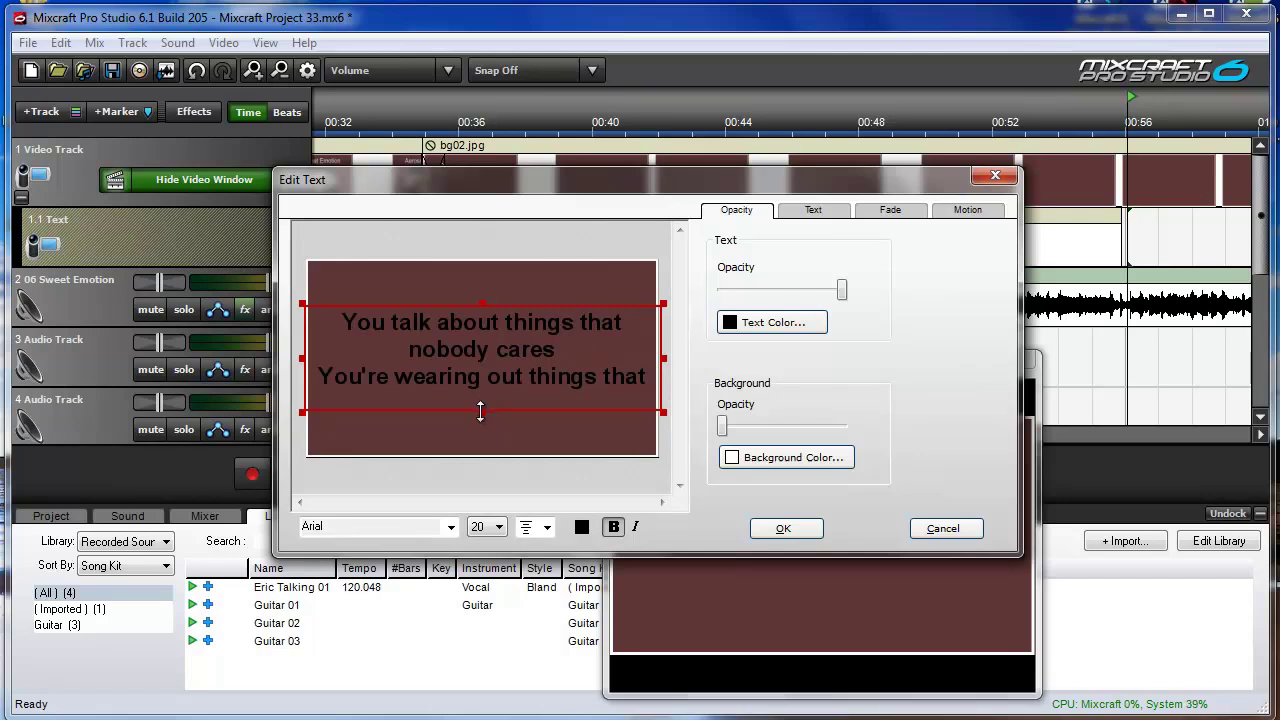
drag(480, 414, 480, 452)
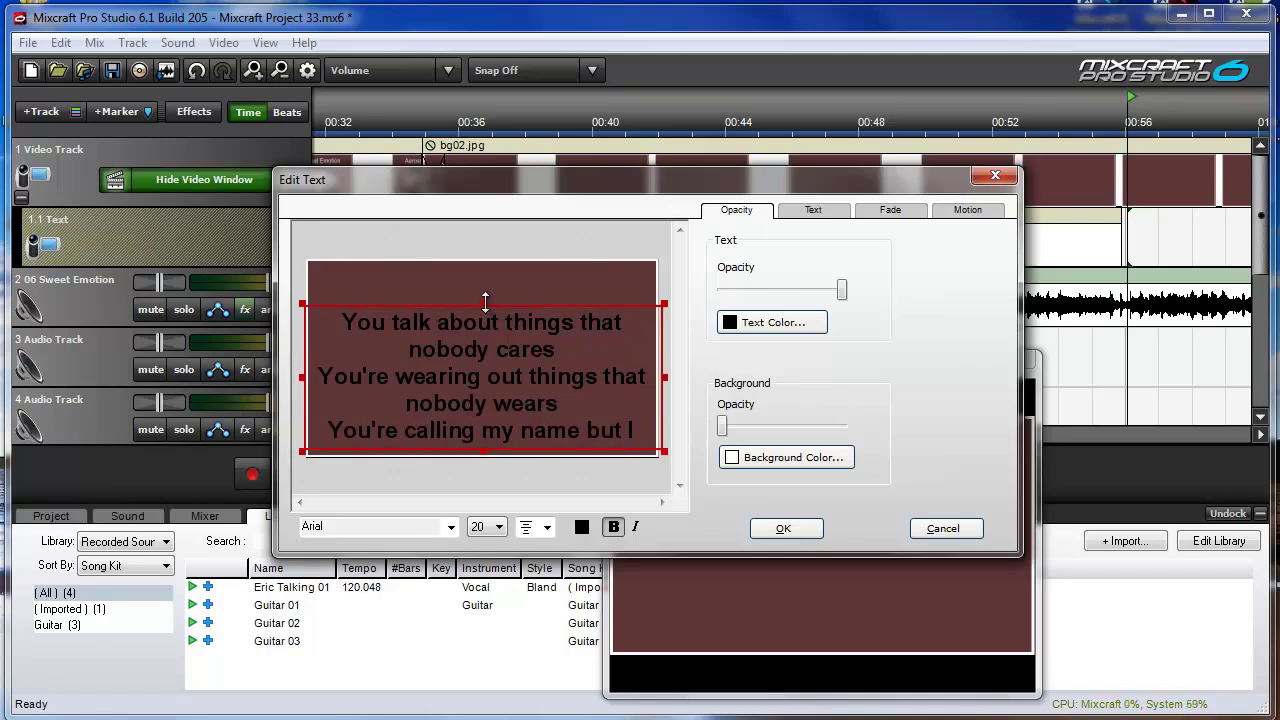
drag(485, 302, 500, 268)
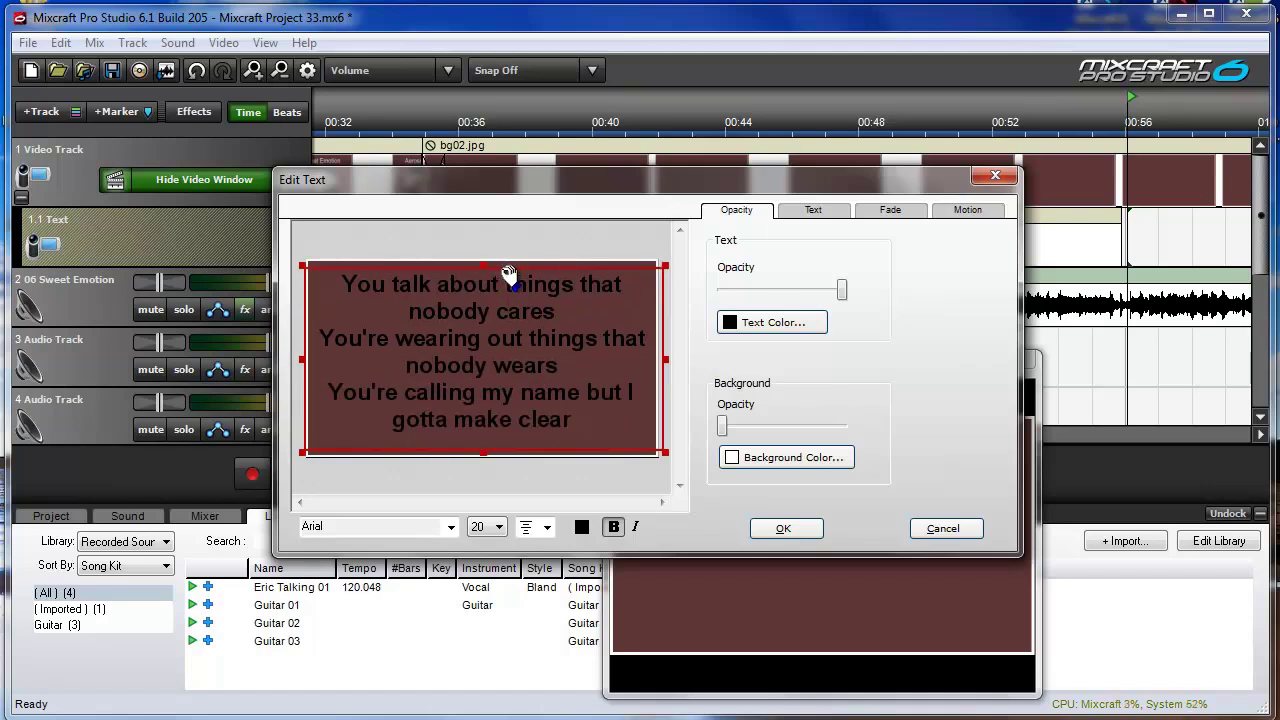
Set the lyric text colour to white and apply the text
click(796, 322)
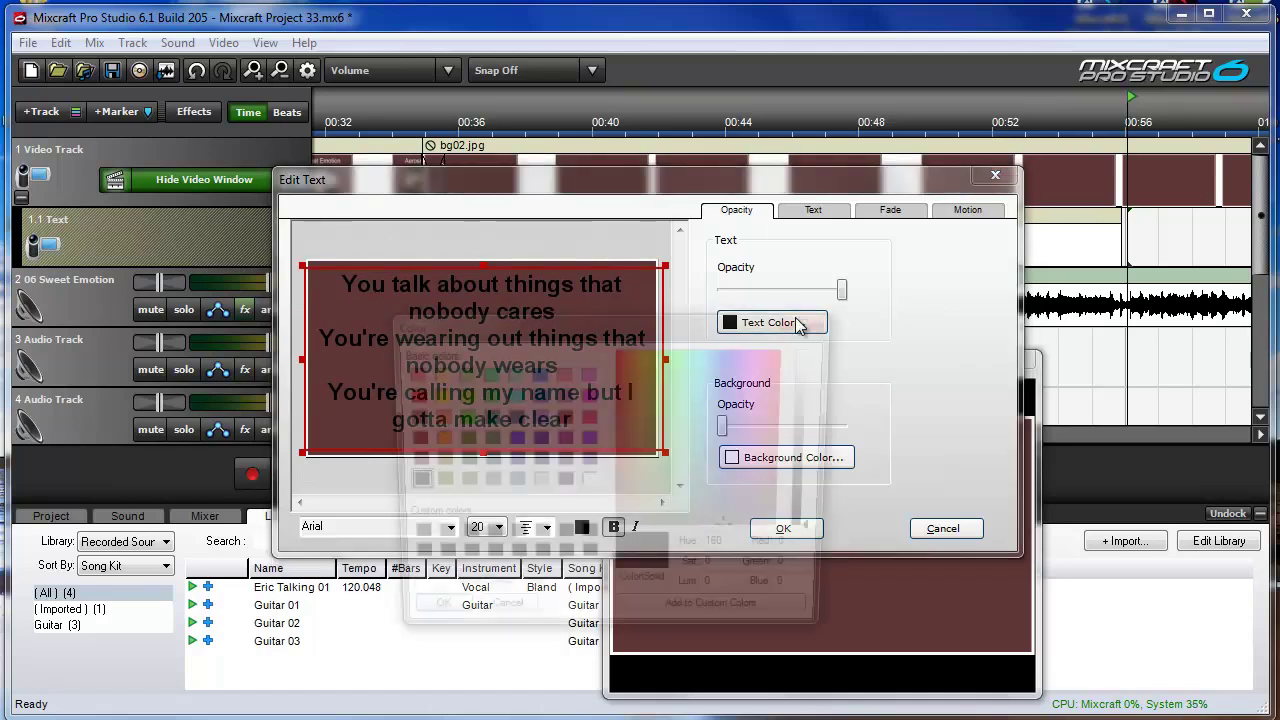
drag(813, 378, 813, 345)
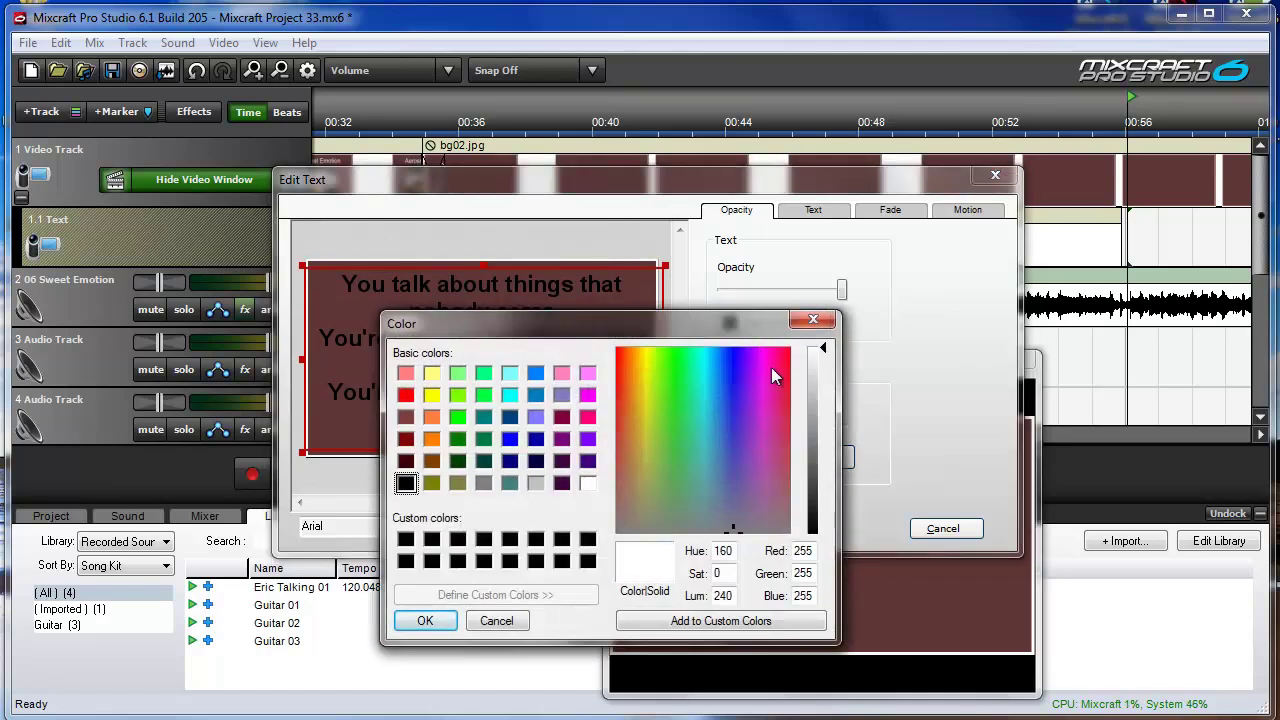
click(424, 618)
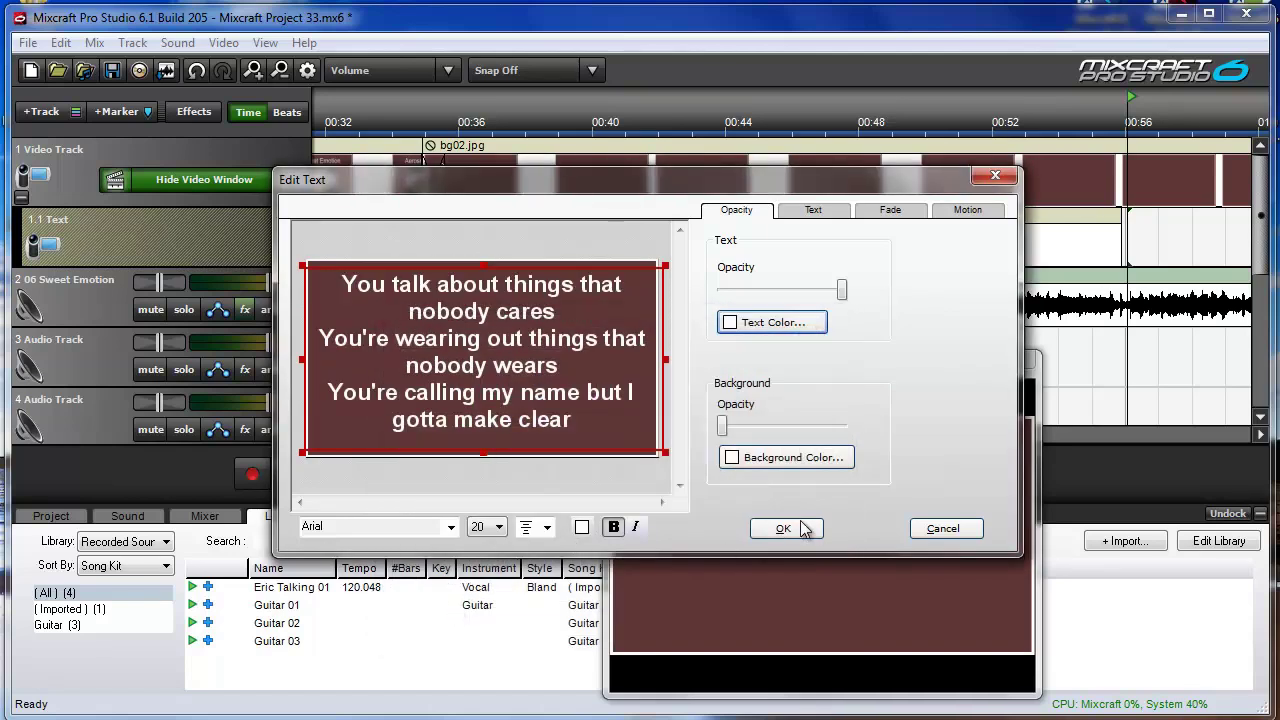
click(784, 528)
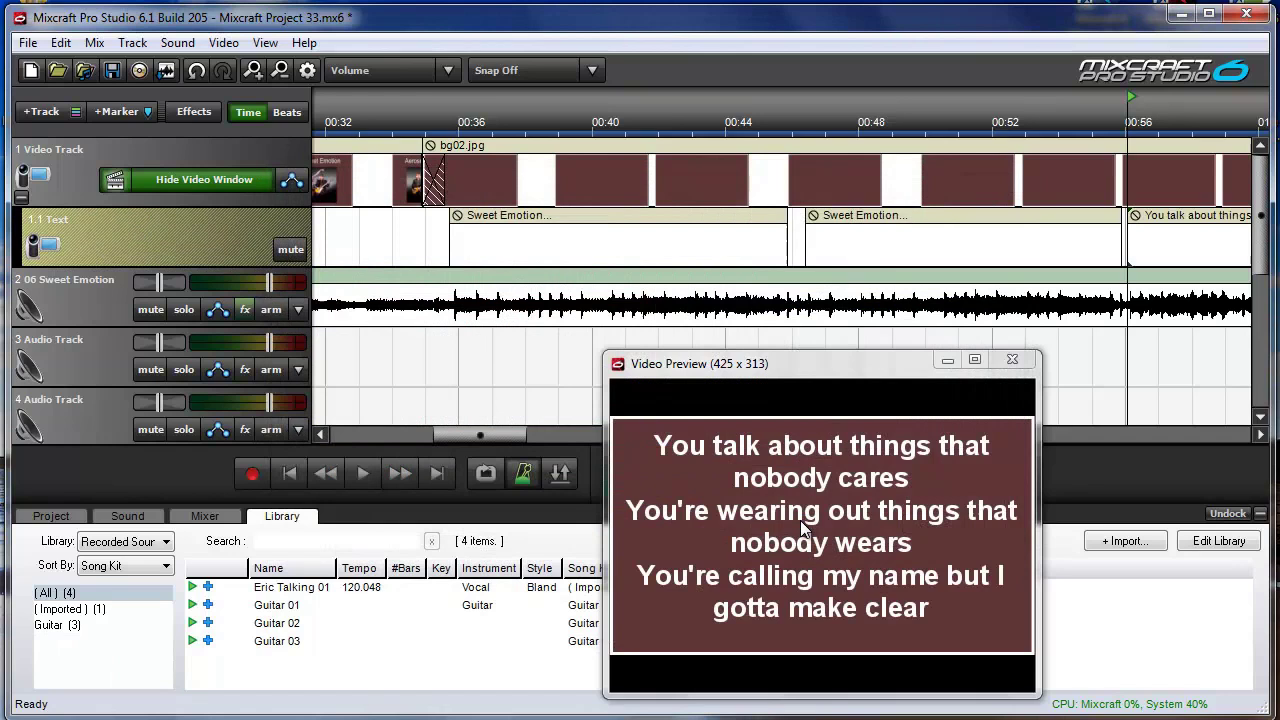
Preview the lyrics from about 0:53, then shorten the 'You talk about...' clip so it ends earlier
click(1054, 116)
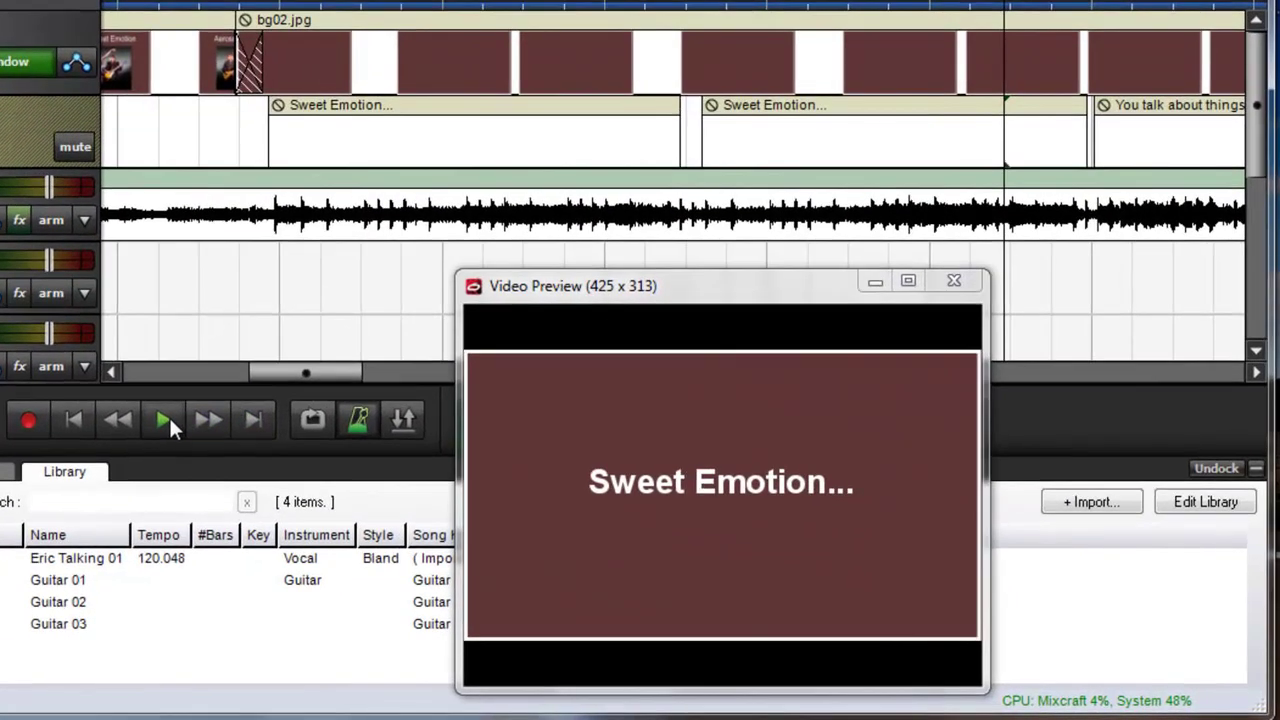
click(169, 418)
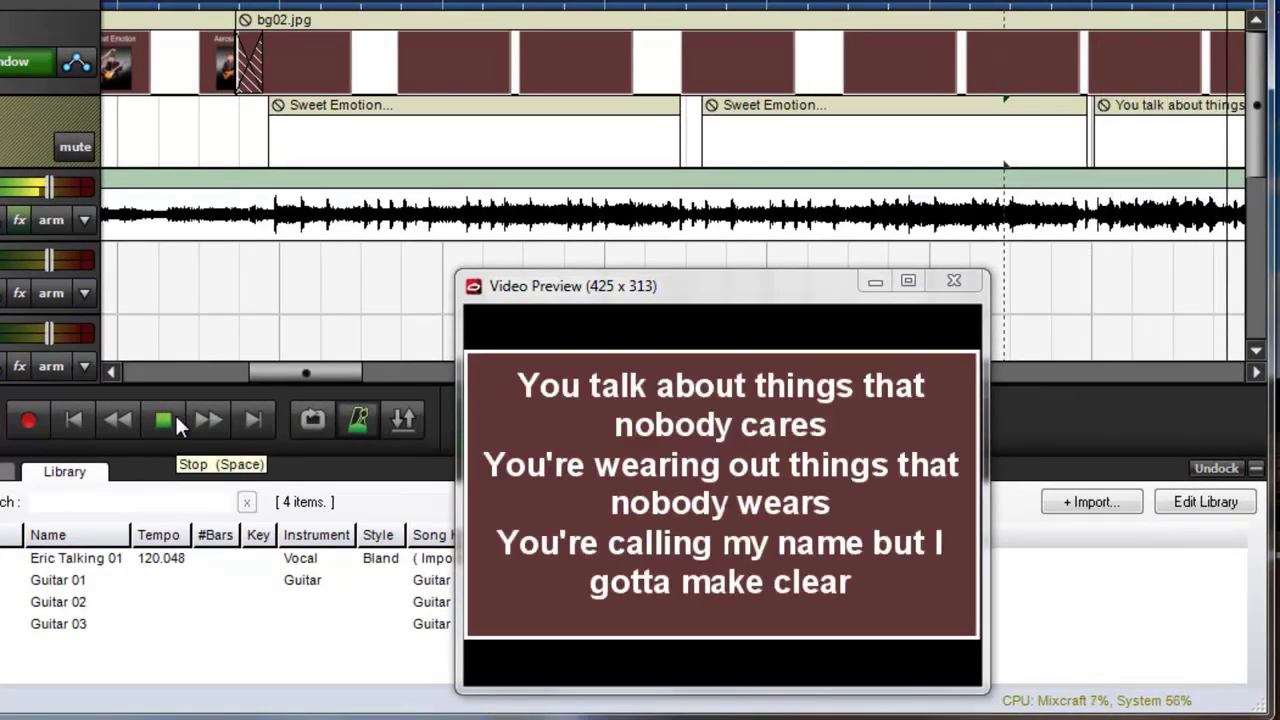
click(175, 413)
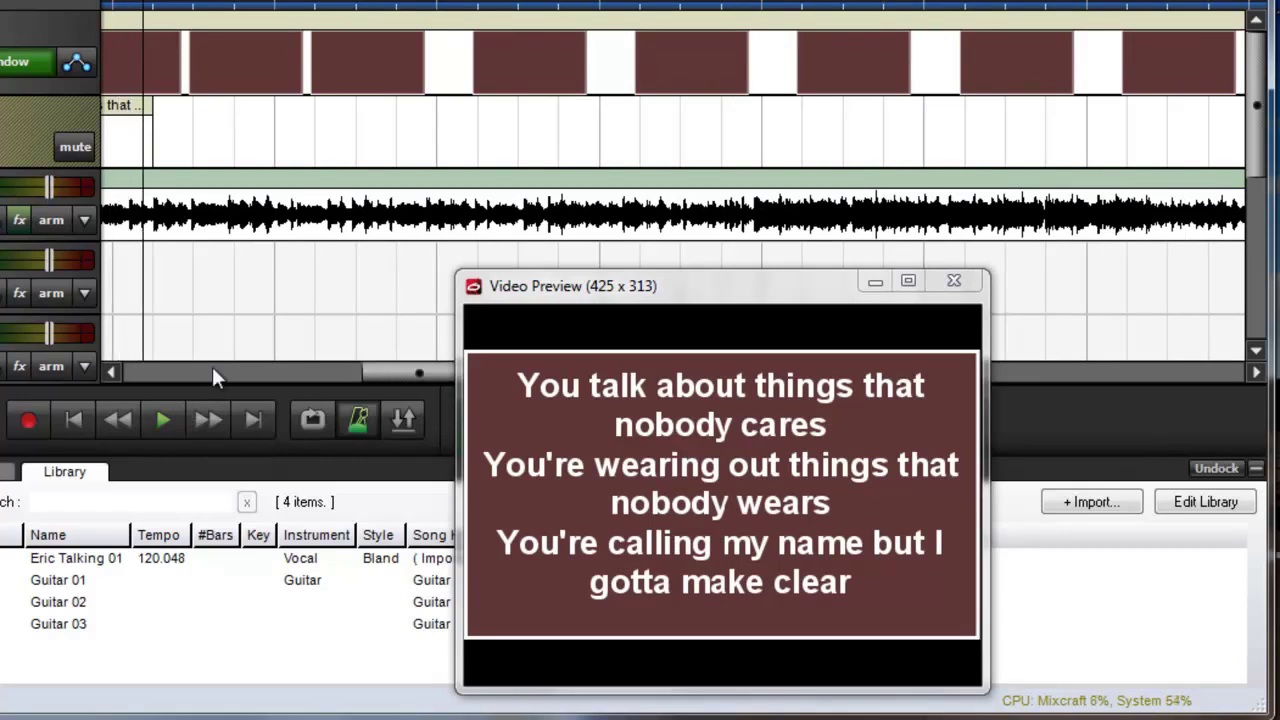
drag(389, 367, 344, 372)
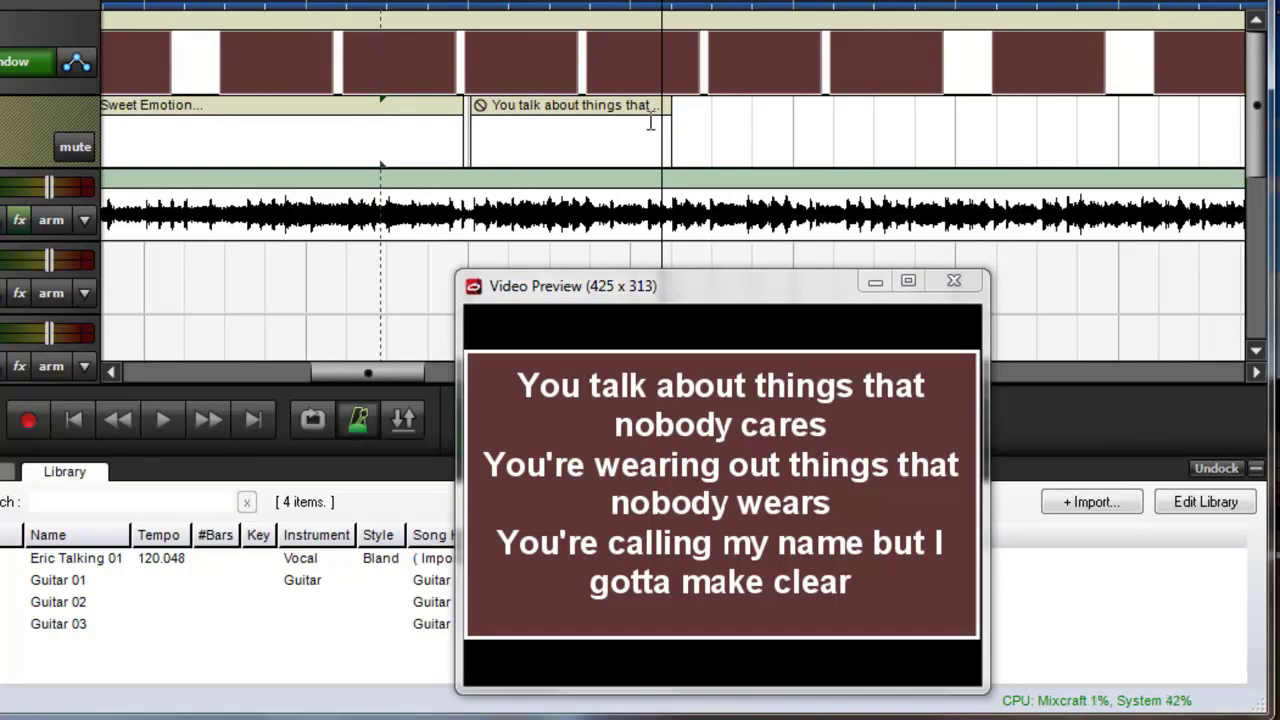
drag(670, 126, 525, 126)
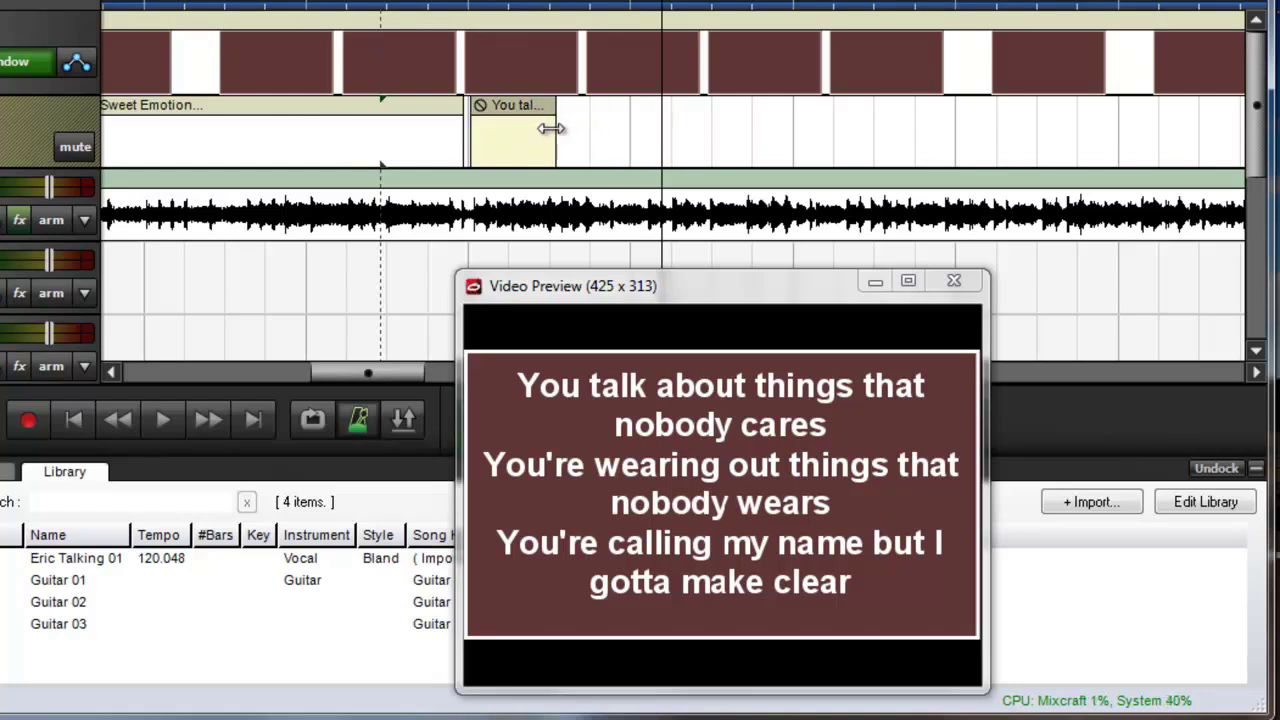
Delete every lyric line except 'You talk about things that nobody cares' and confirm
double_click(480, 121)
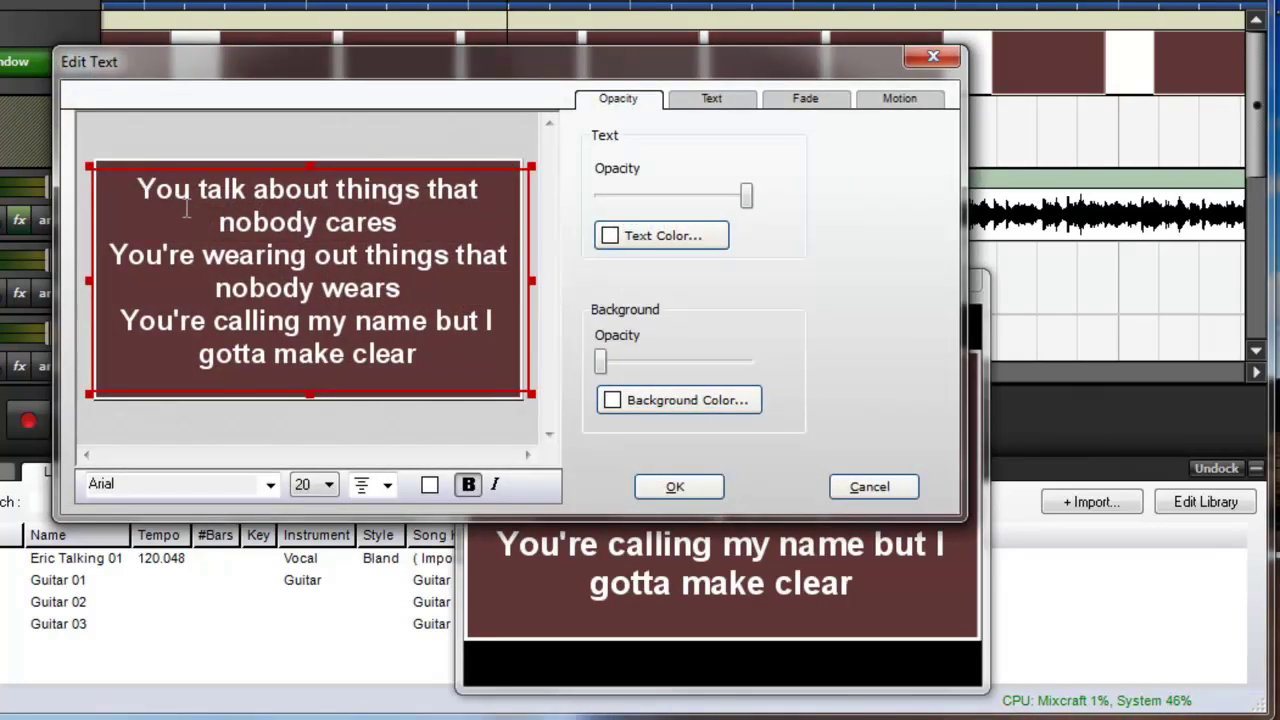
drag(112, 255, 423, 414)
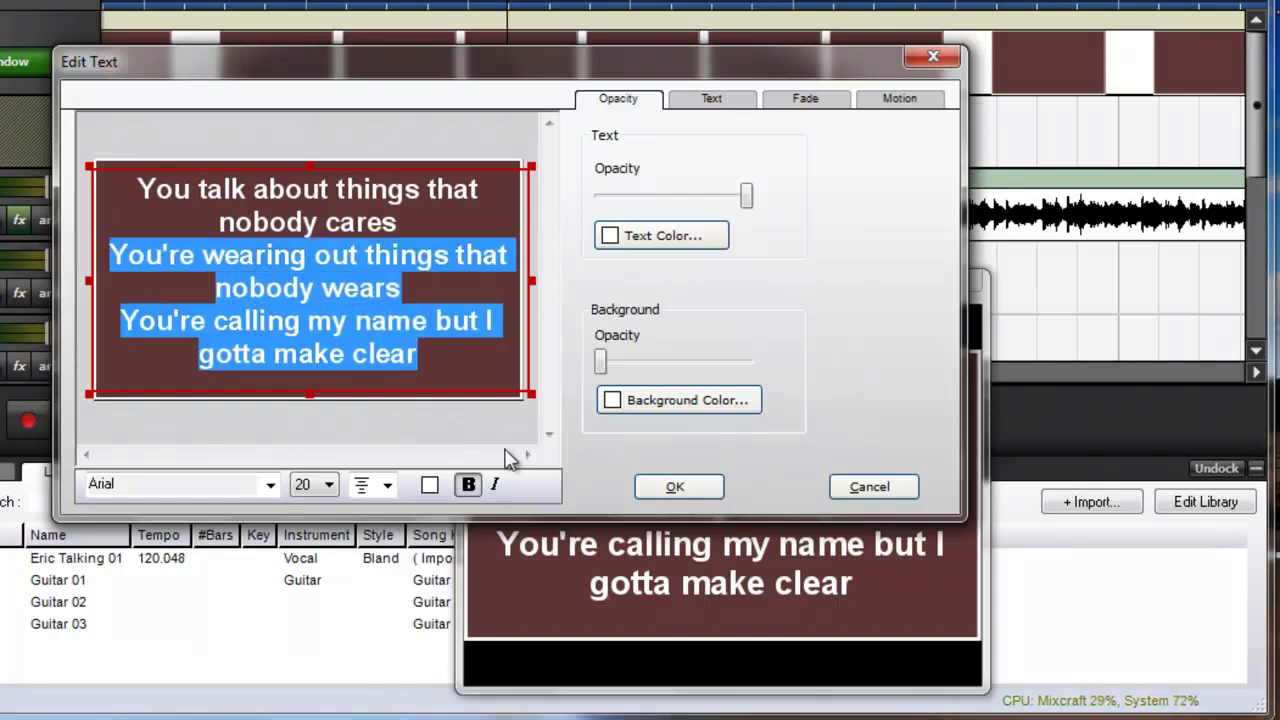
key(BackSpace)
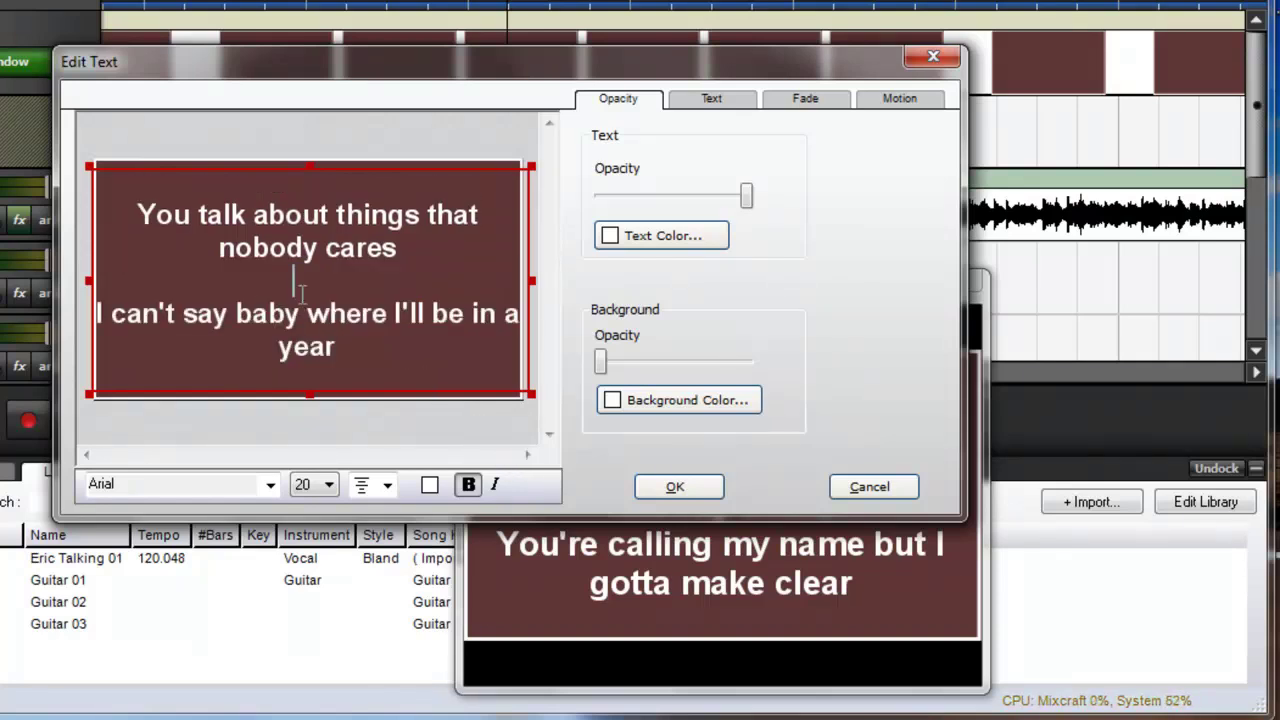
drag(330, 295, 434, 382)
key(BackSpace)
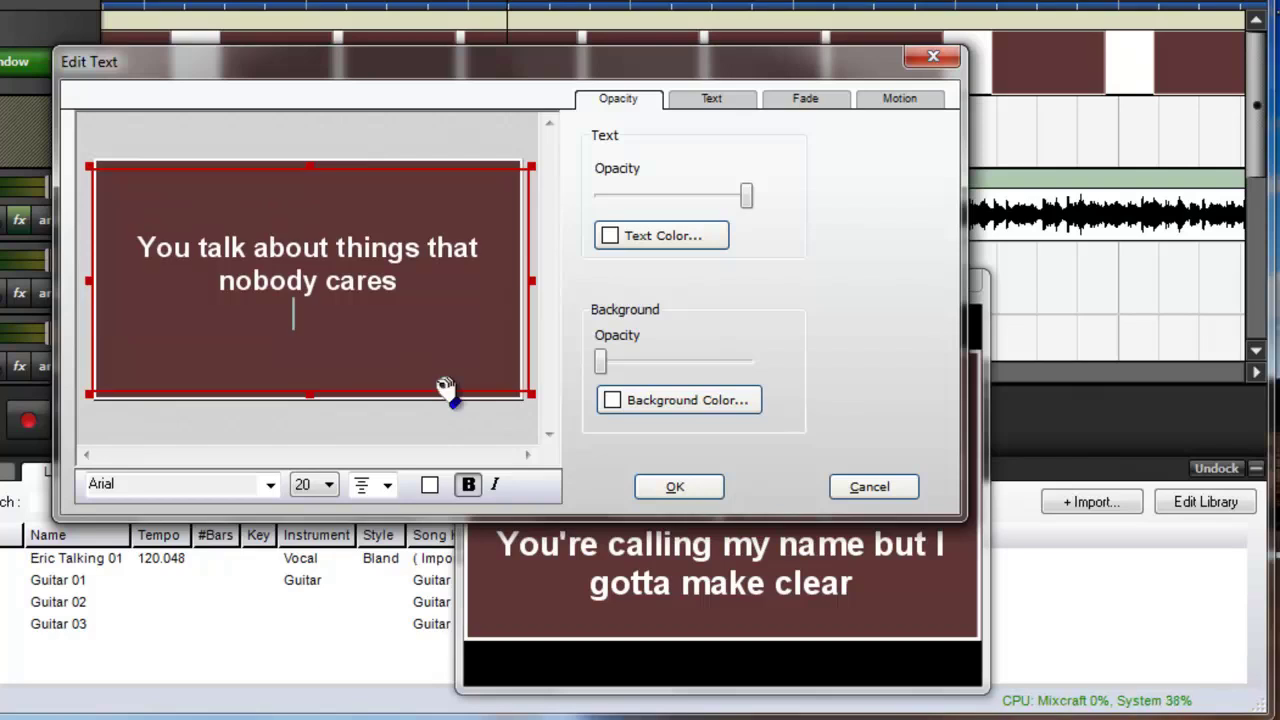
key(BackSpace)
click(668, 487)
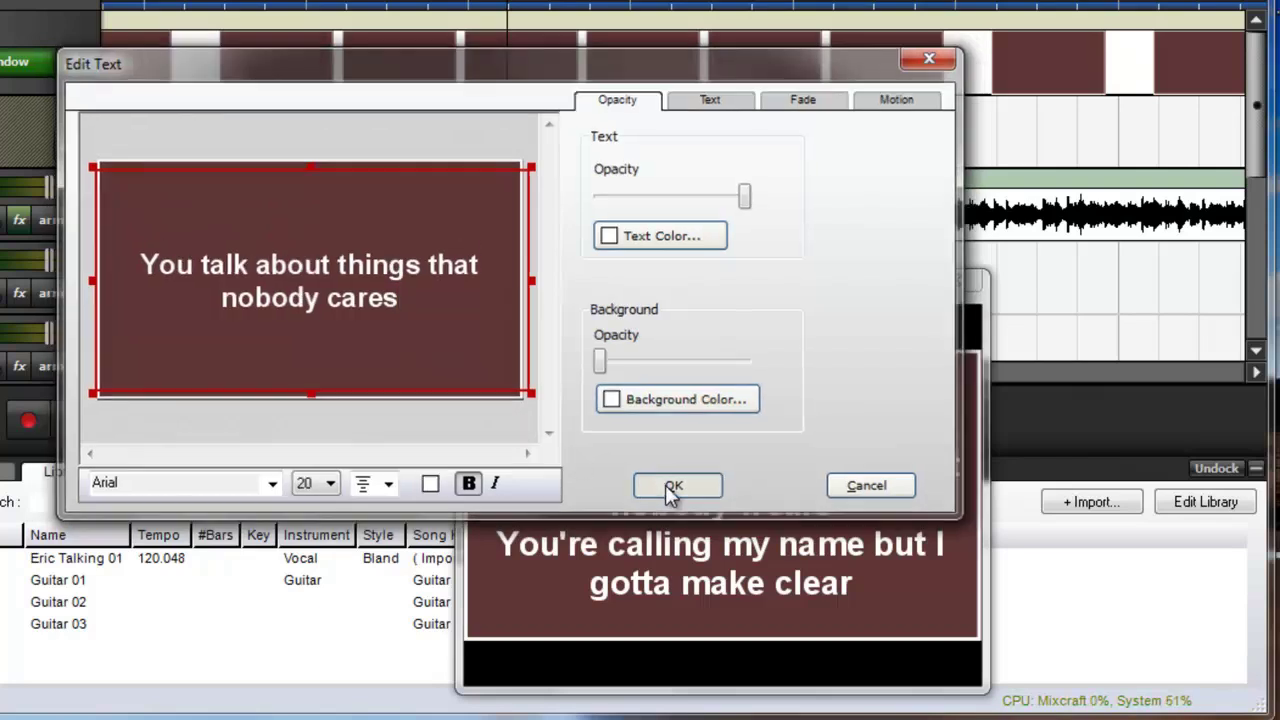
Play back from before the first lyric to check its timing
click(449, 5)
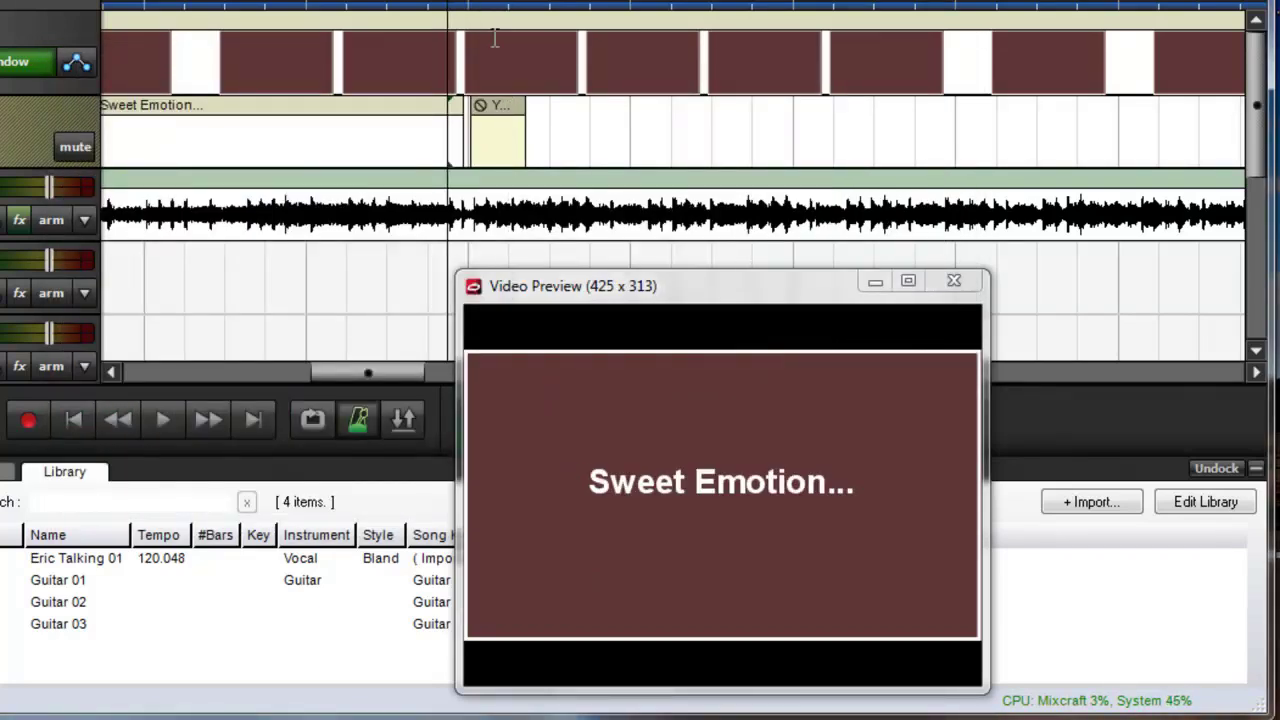
key(space)
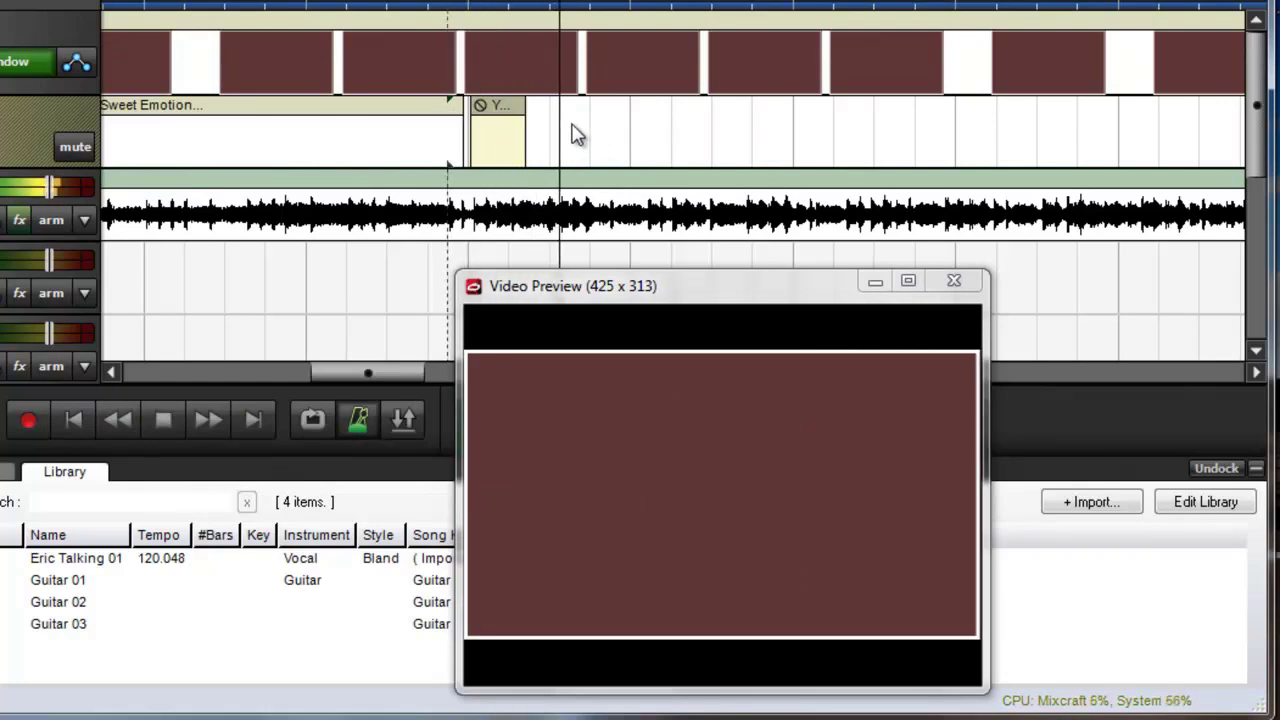
key(space)
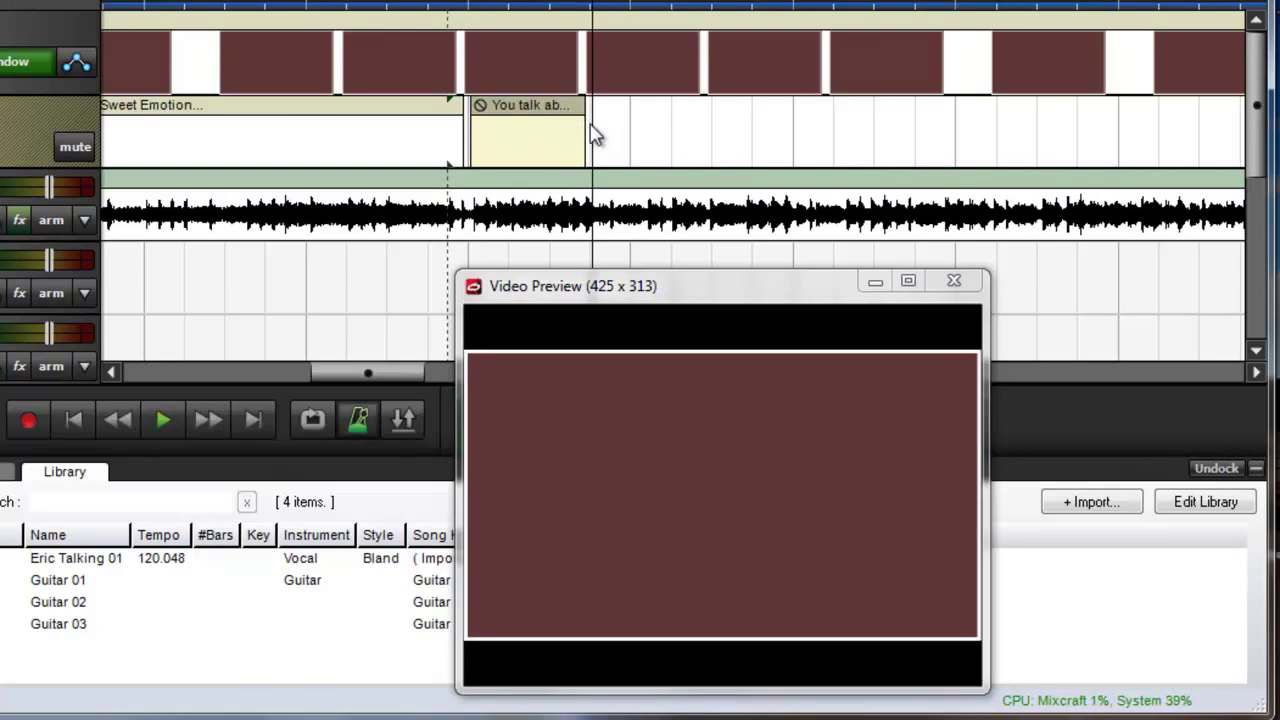
Add a new text clip after the first lyric, keeping only 'You're wearing out things that nobody wears'
double_click(582, 128)
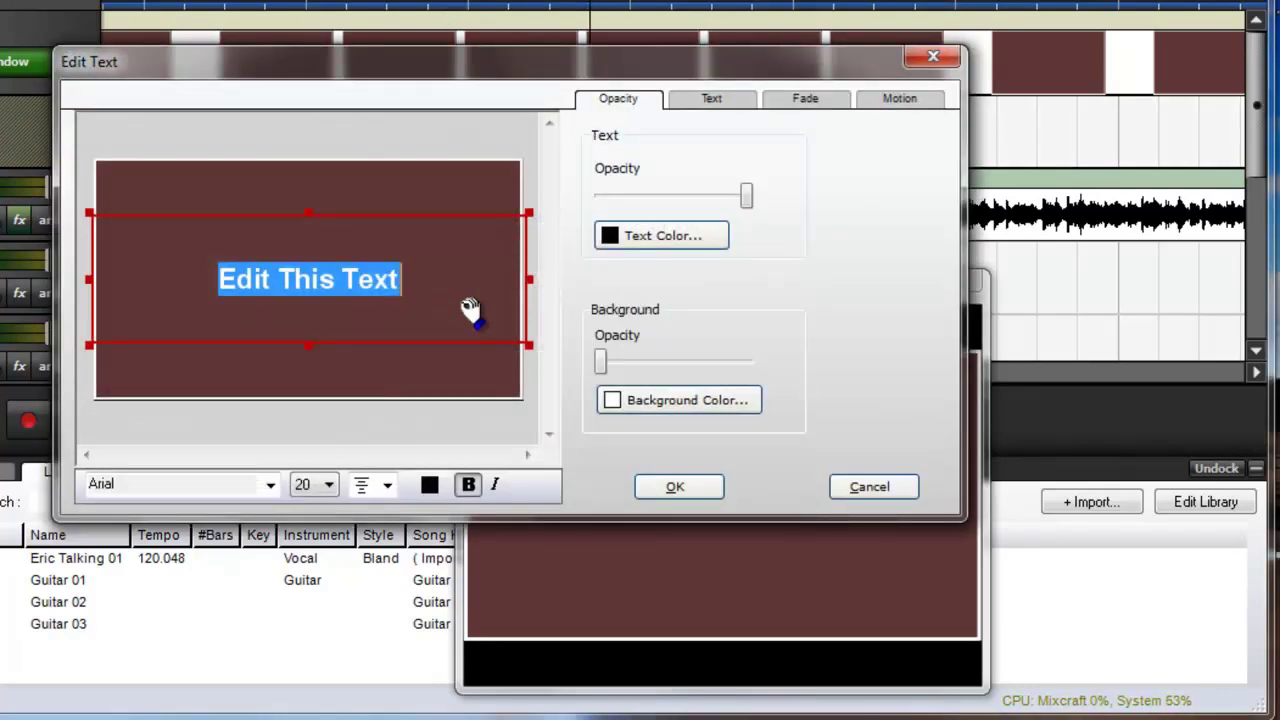
key(ctrl+v)
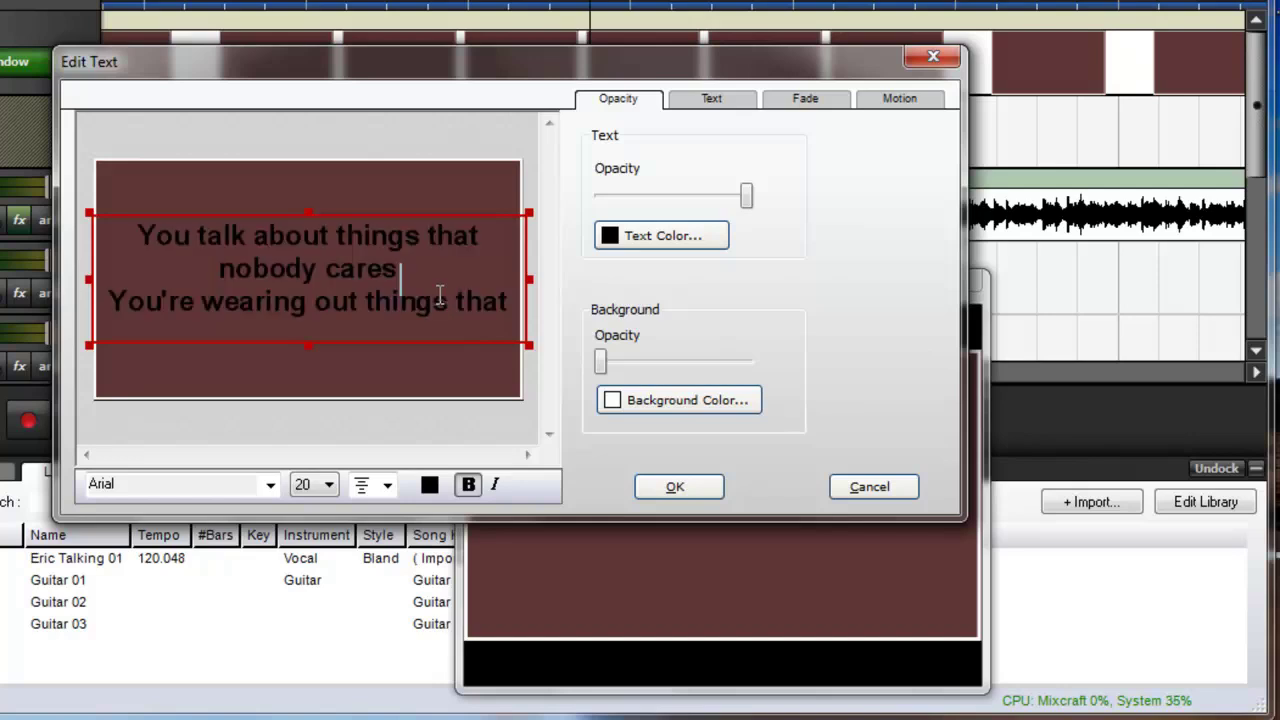
drag(440, 278, 101, 218)
key(Delete)
key(Delete)
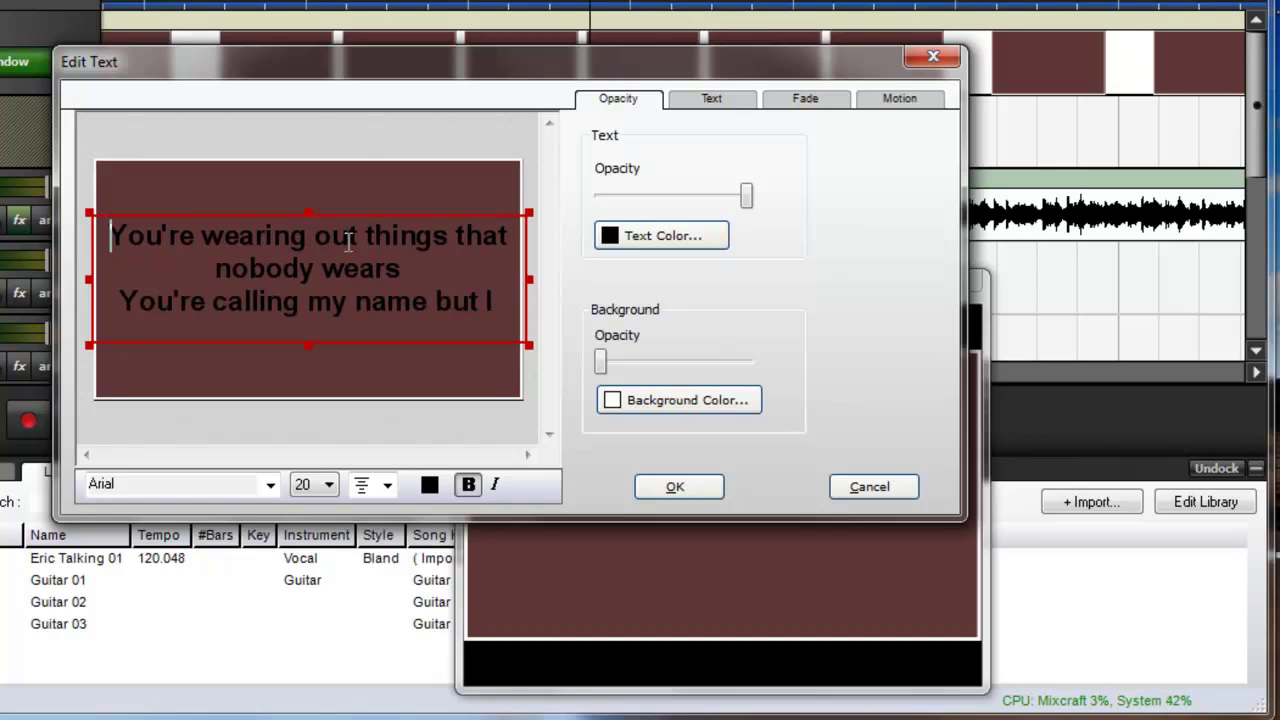
drag(420, 268, 531, 400)
key(Delete)
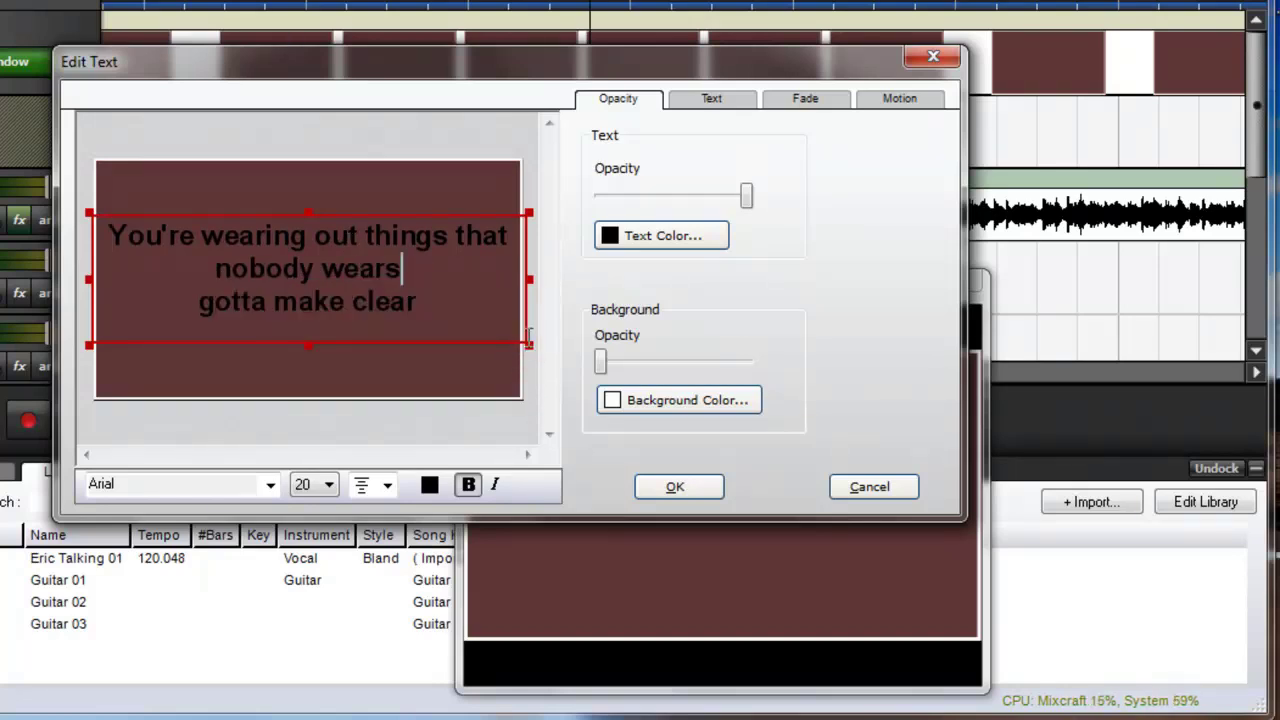
key(Delete)
mouse_move(437, 280)
mouse_down()
mouse_move(444, 300)
mouse_move(508, 322)
mouse_up()
key(Delete)
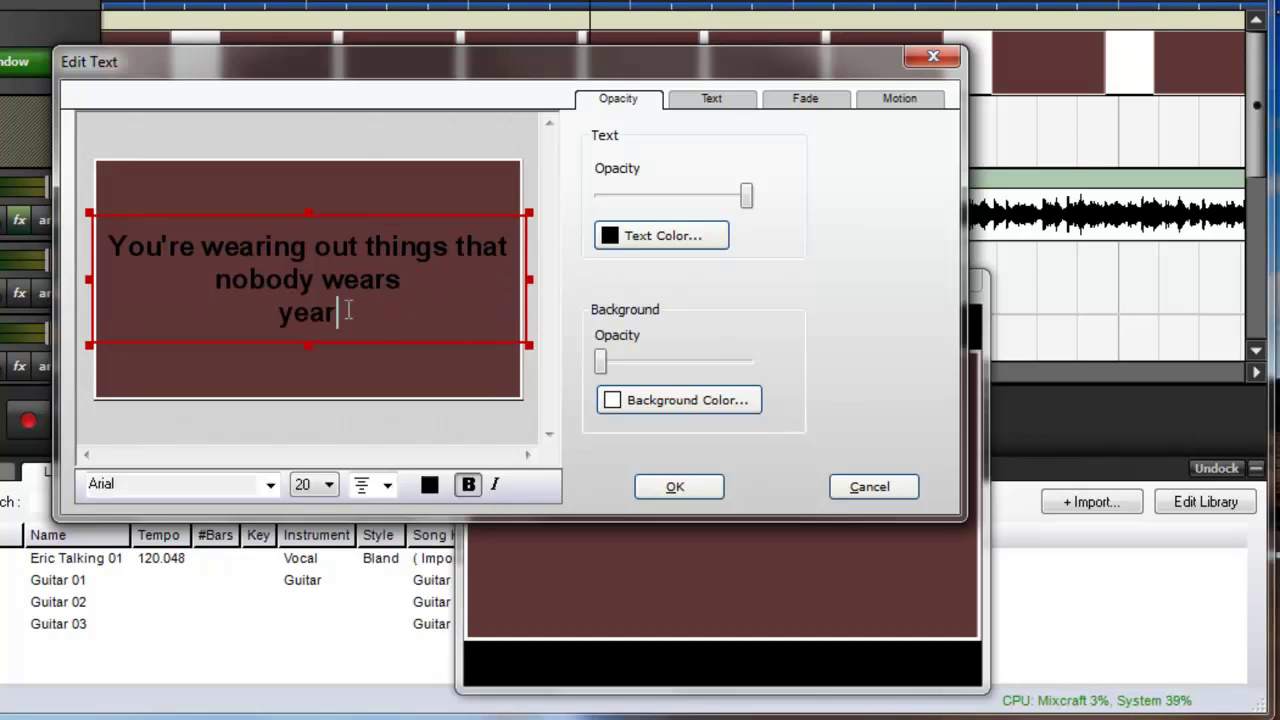
drag(340, 313, 253, 308)
key(Delete)
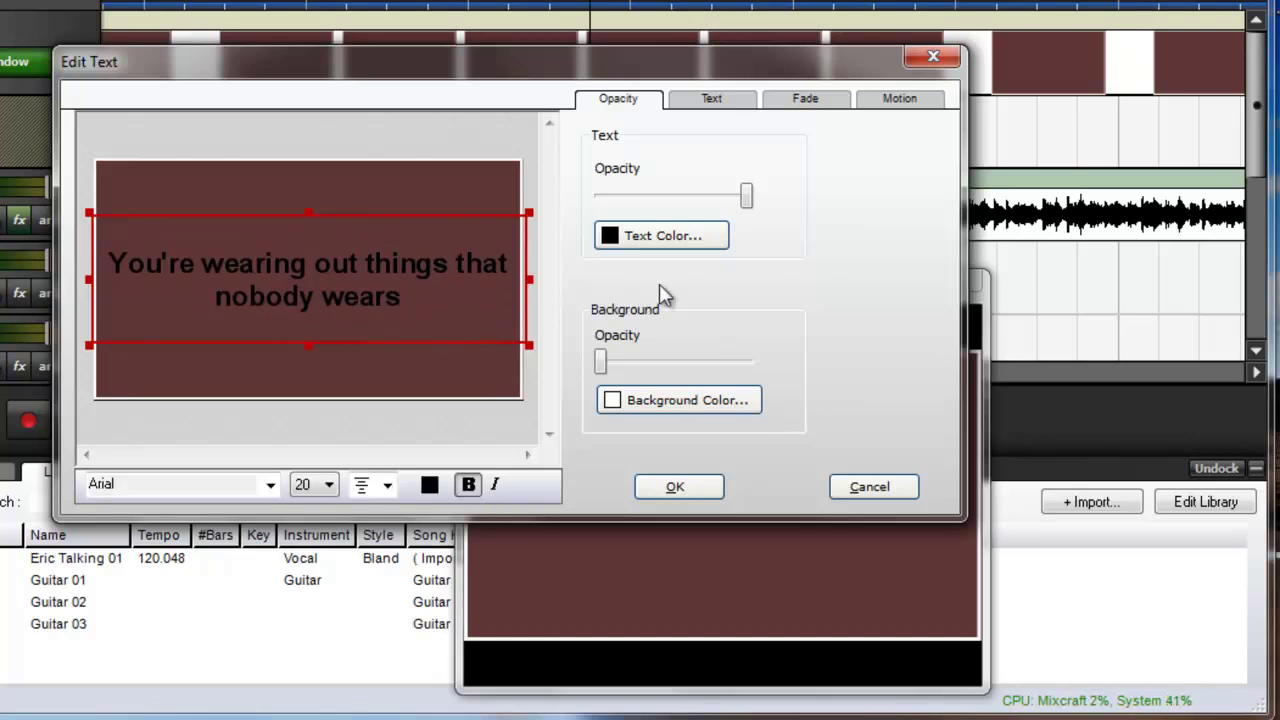
Make the new lyric's text colour white and confirm the clip
click(666, 240)
drag(716, 318, 722, 272)
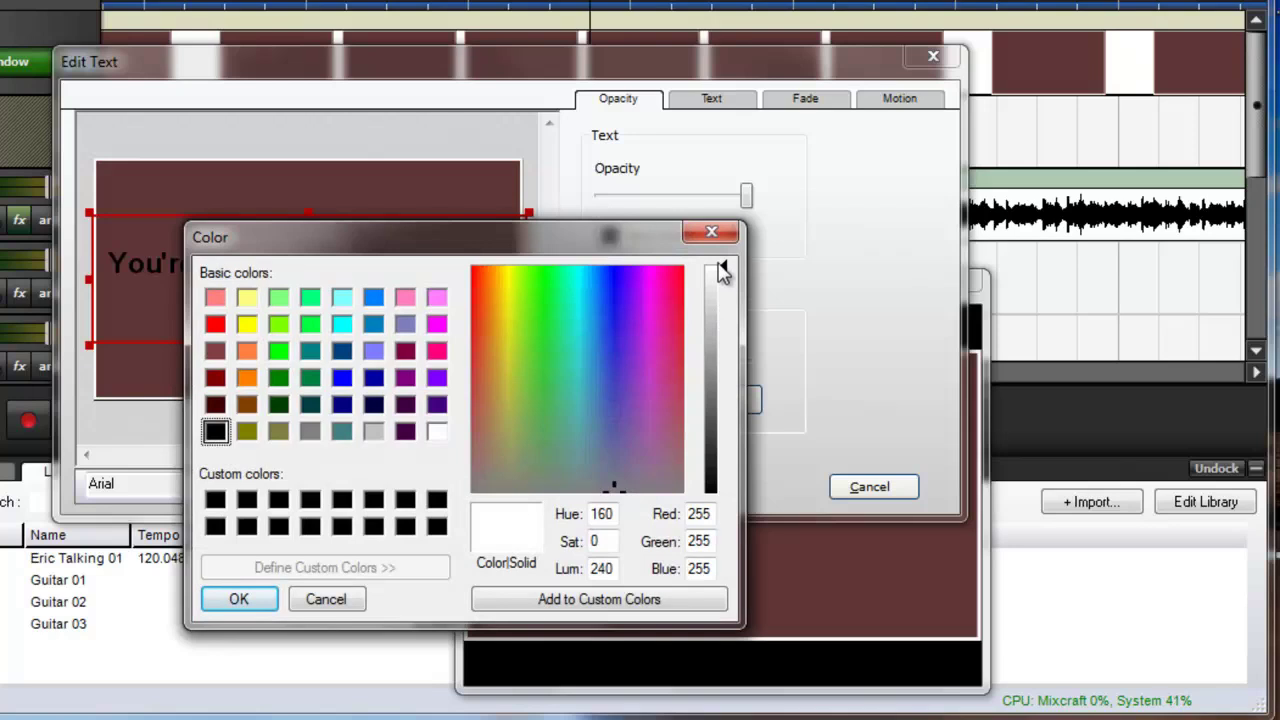
click(263, 600)
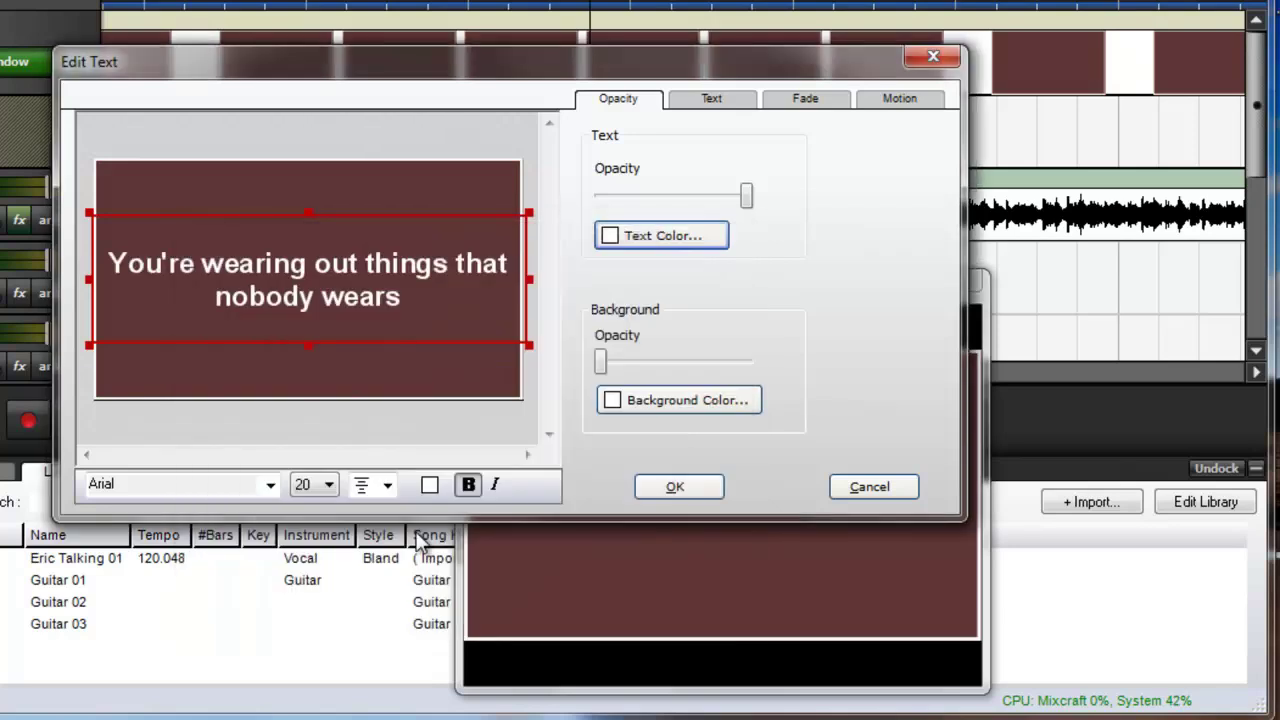
click(674, 486)
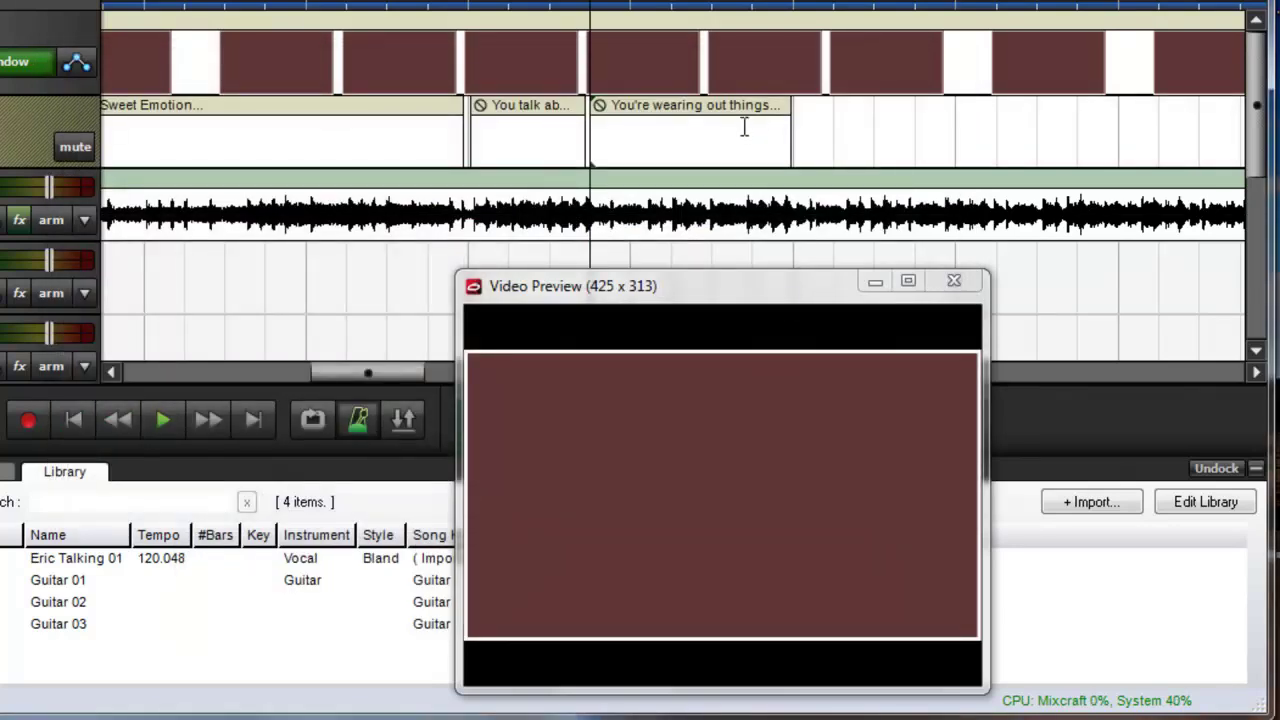
Shorten the 'You're wearing out' clip, move it later, and replay to check timing
drag(790, 145, 706, 145)
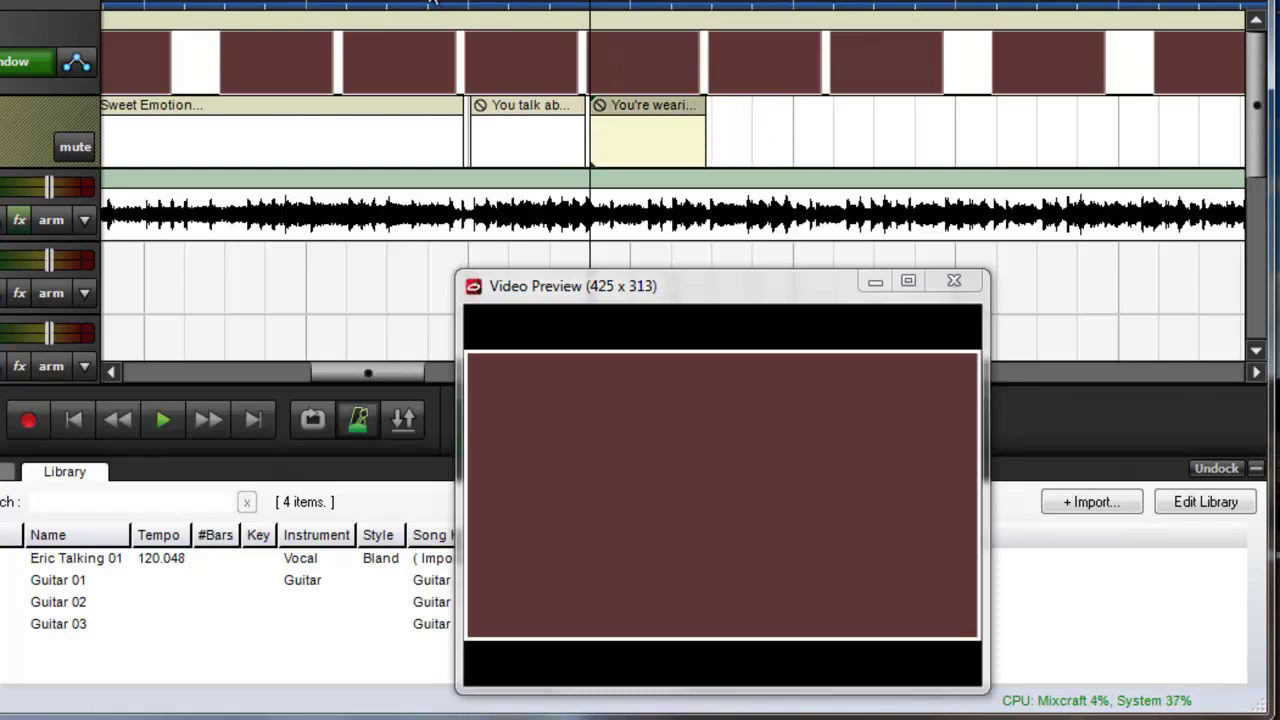
click(430, 4)
key(space)
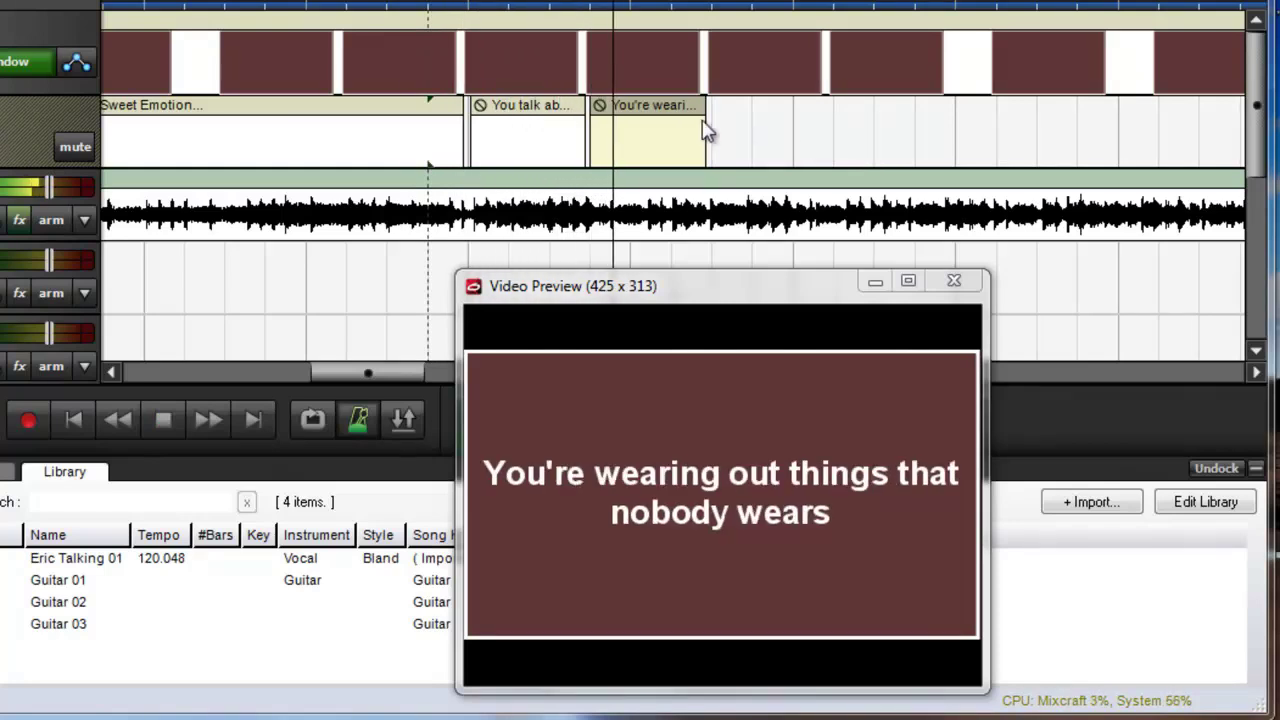
drag(672, 110, 772, 110)
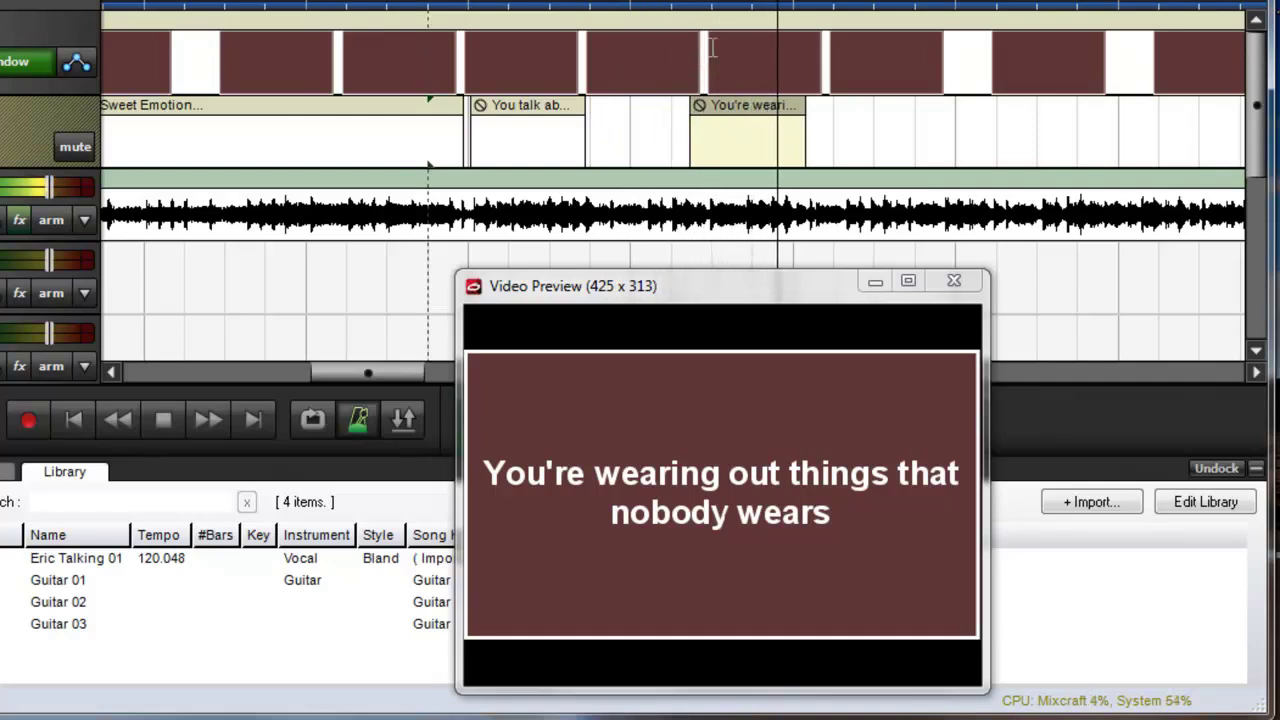
key(space)
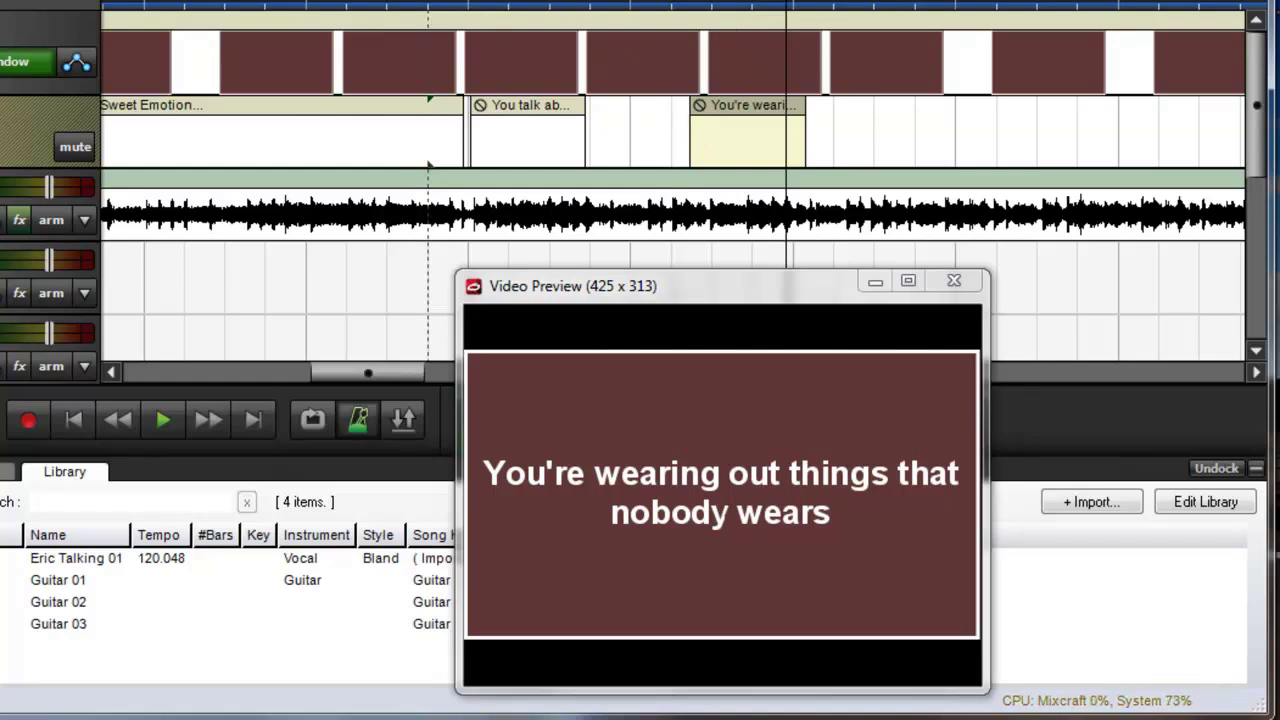
key(Home)
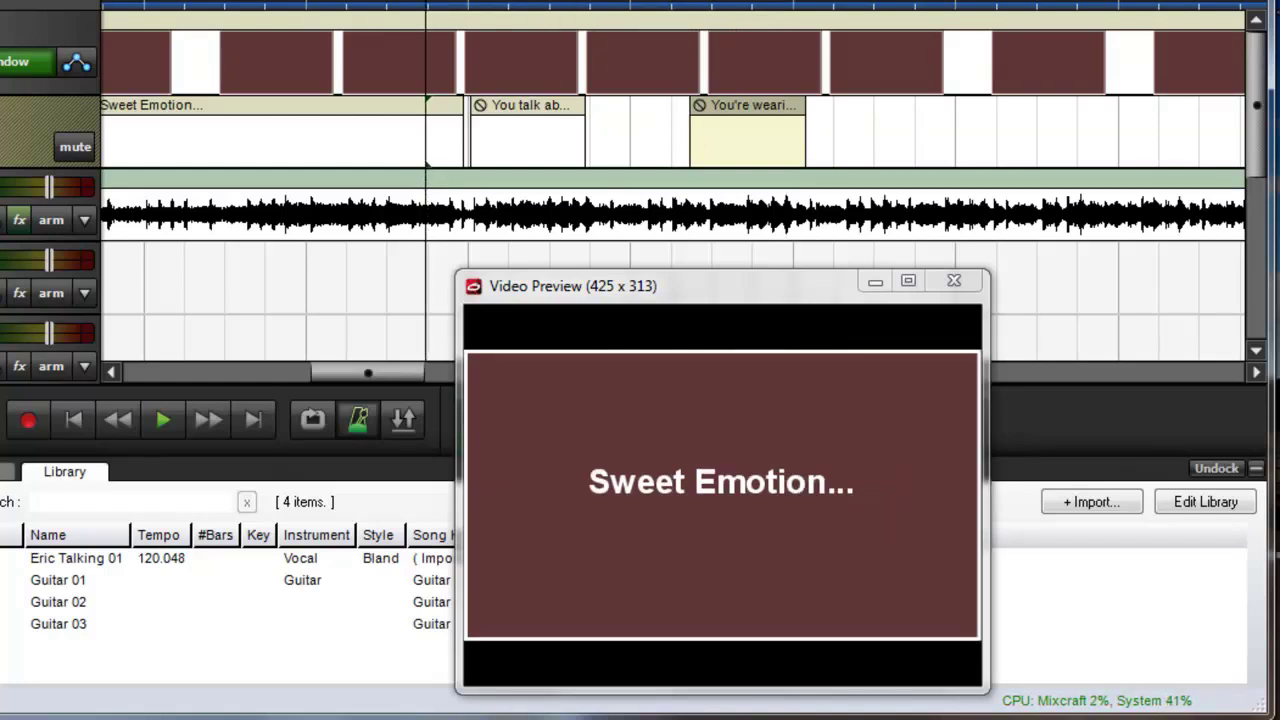
key(space)
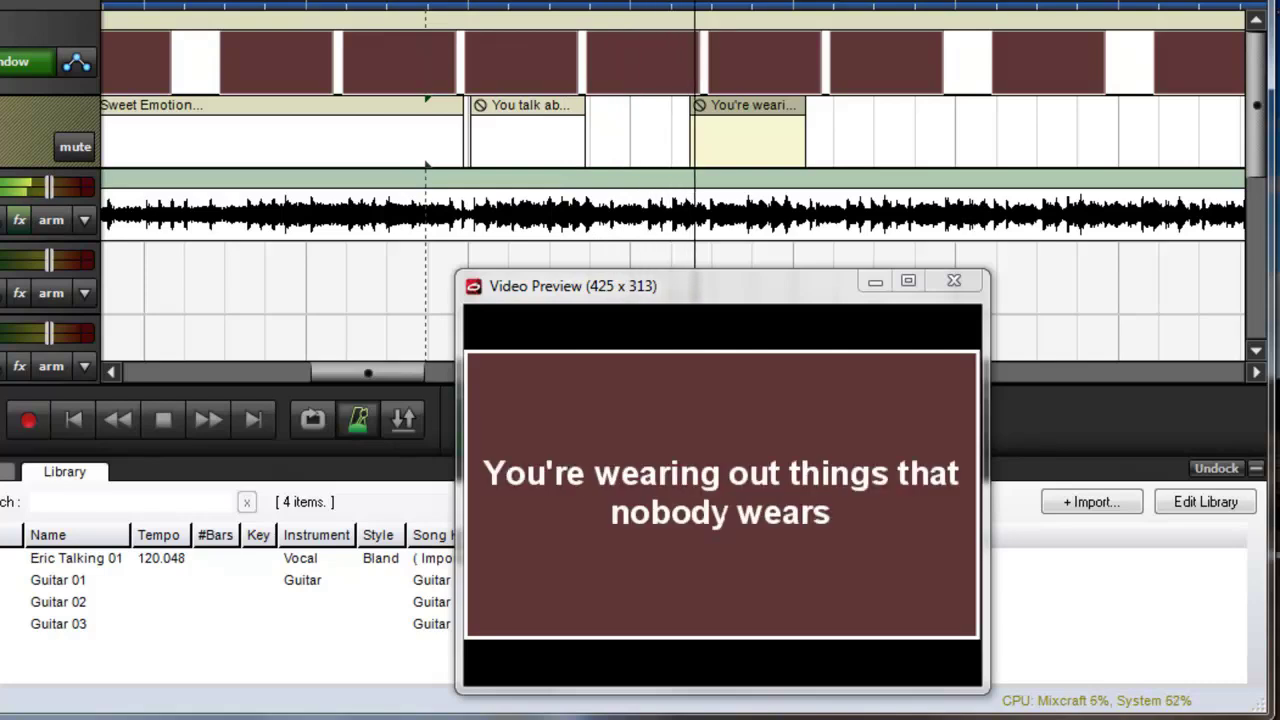
key(space)
Nudge the 'You're wearing out' clip slightly earlier and confirm its timing in playback
drag(760, 118, 742, 118)
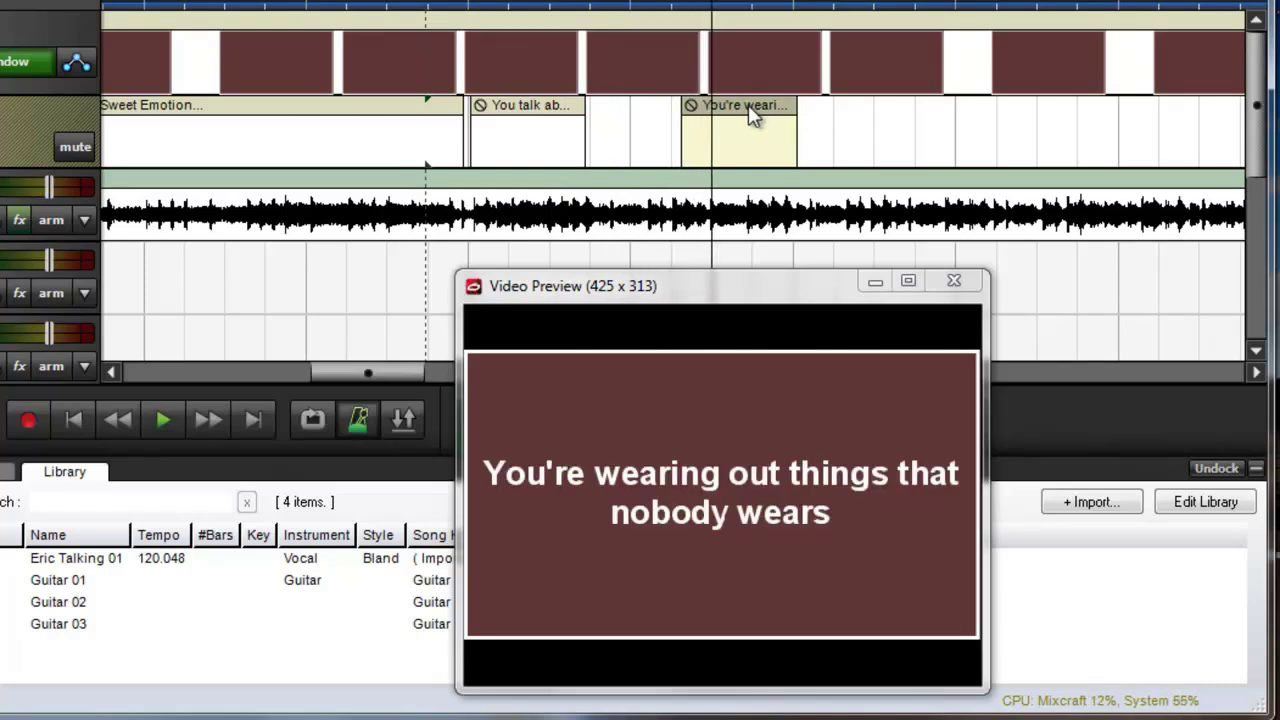
click(658, 3)
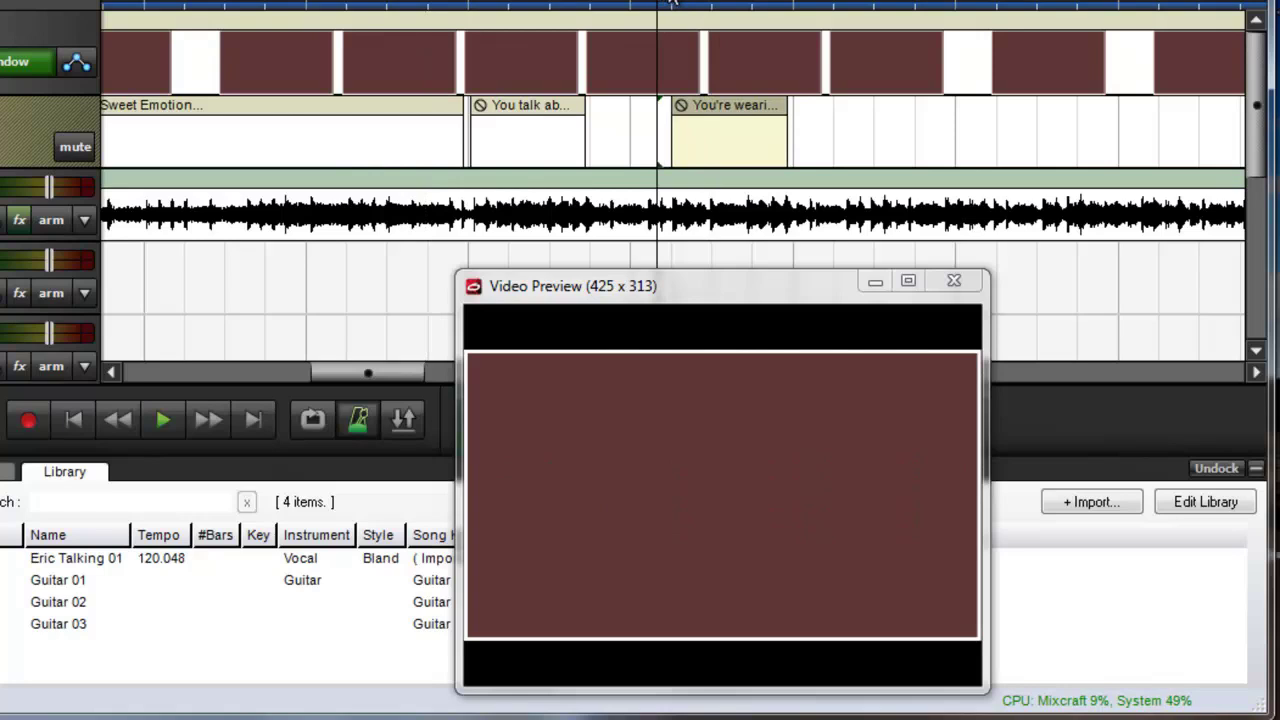
key(space)
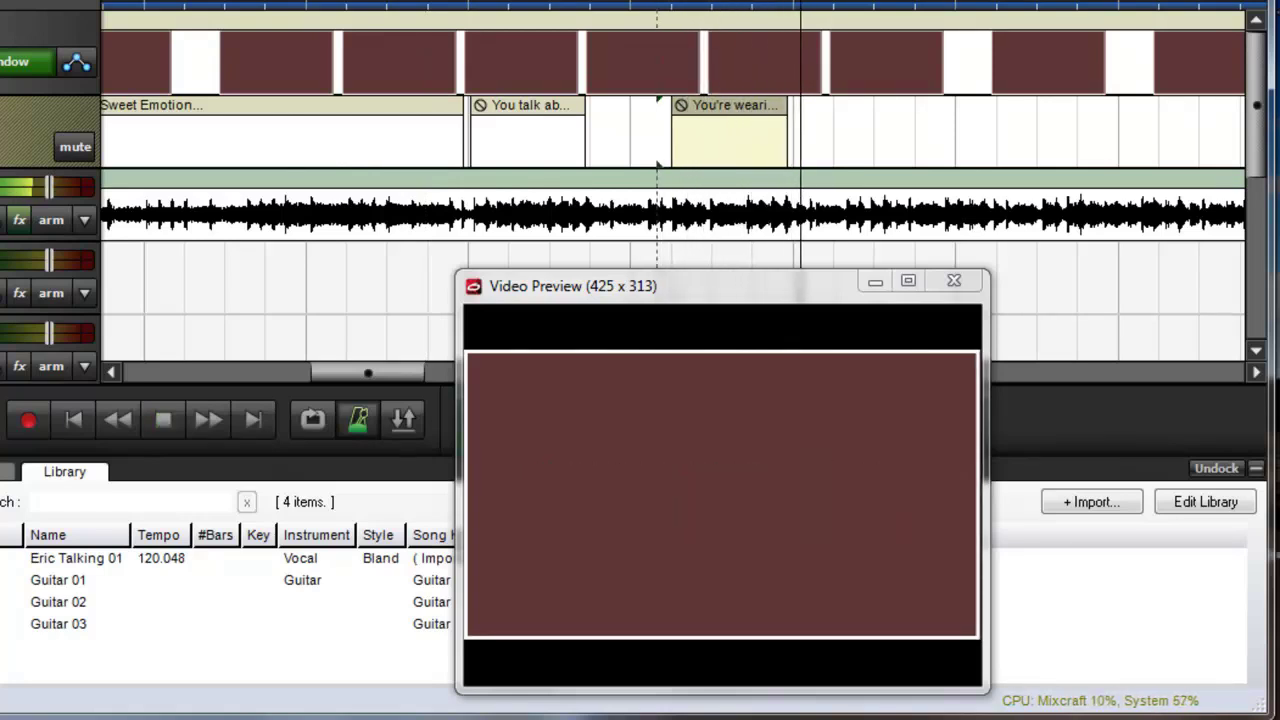
key(space)
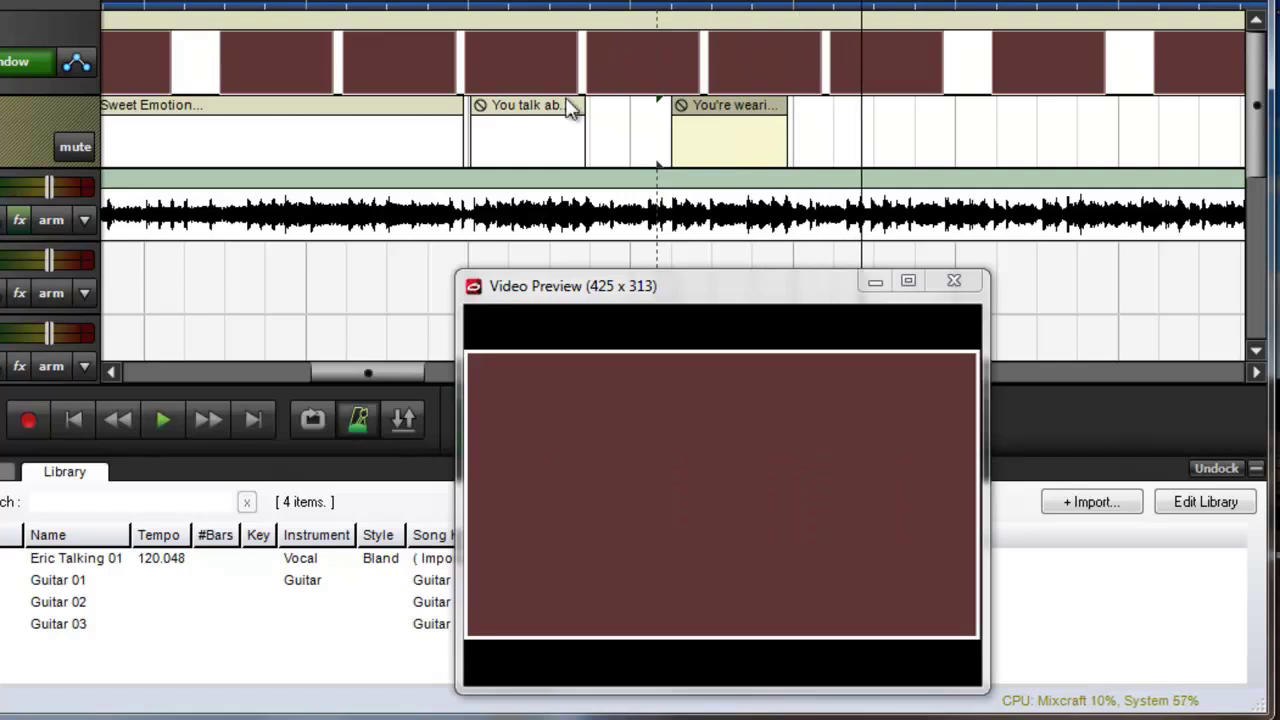
click(565, 117)
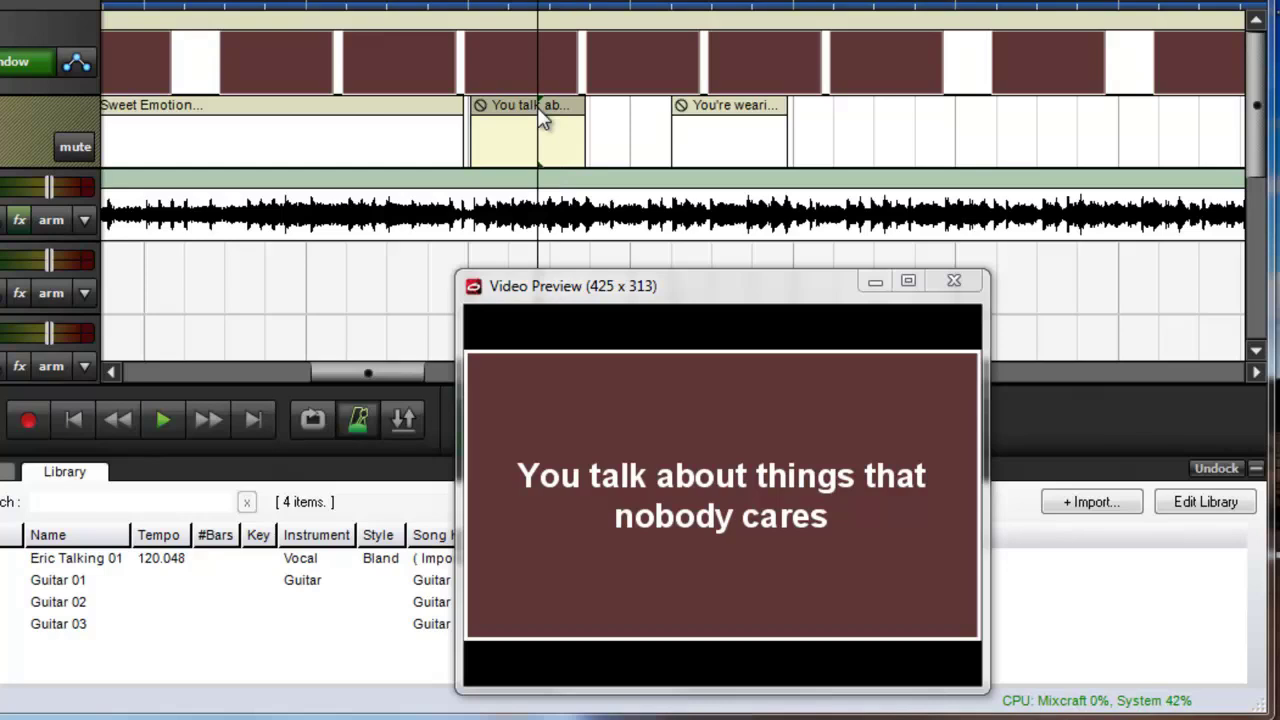
Enable 500 ms fade in and fade out on the 'You talk about...' lyric clip
double_click(541, 118)
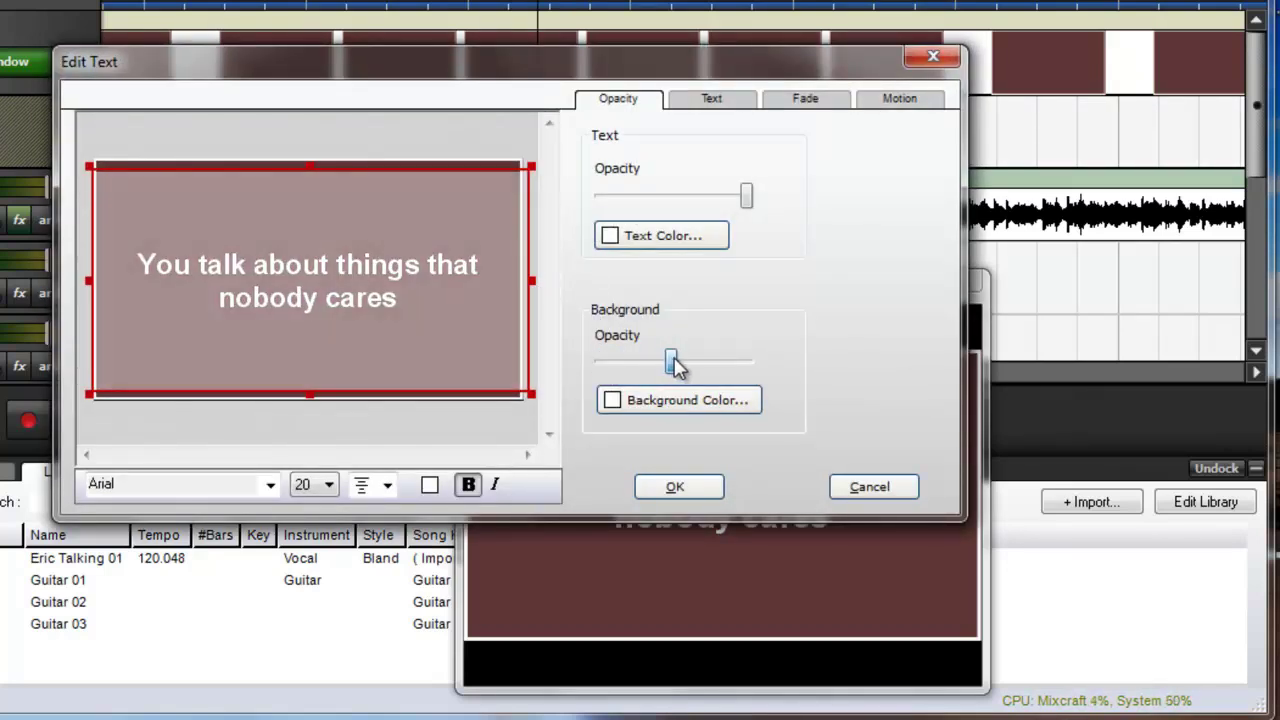
drag(605, 368, 560, 366)
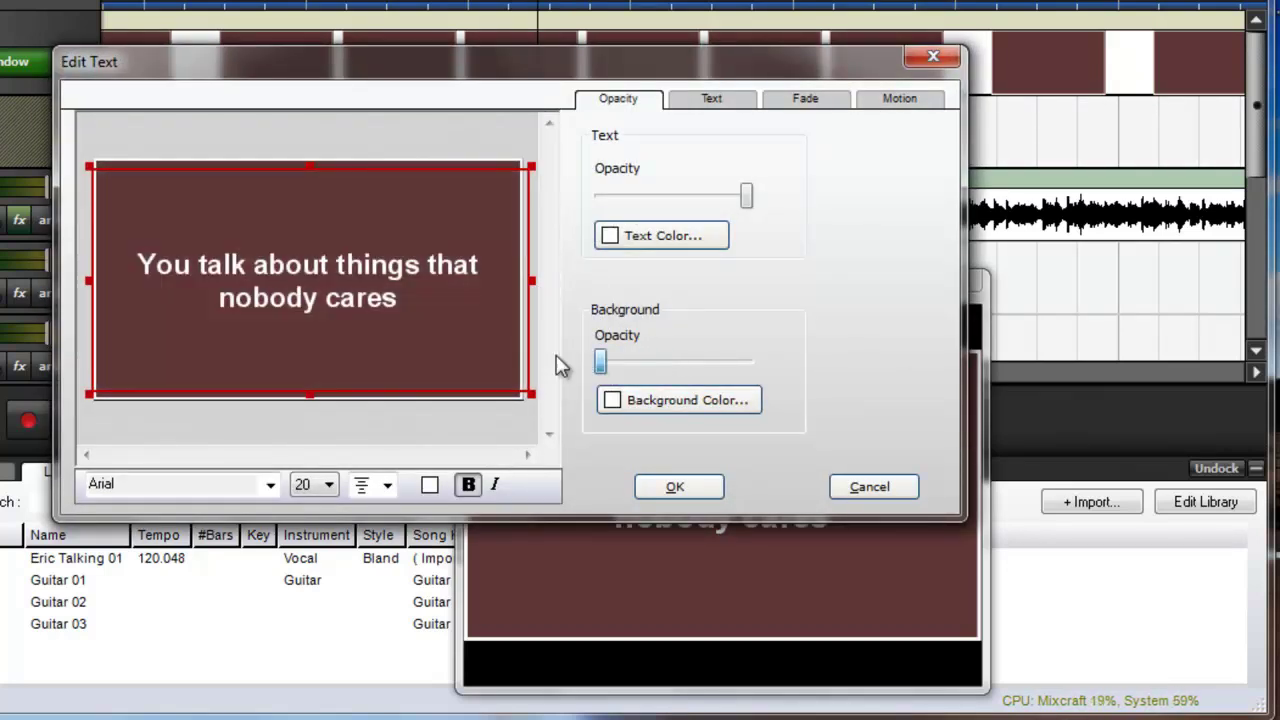
click(711, 100)
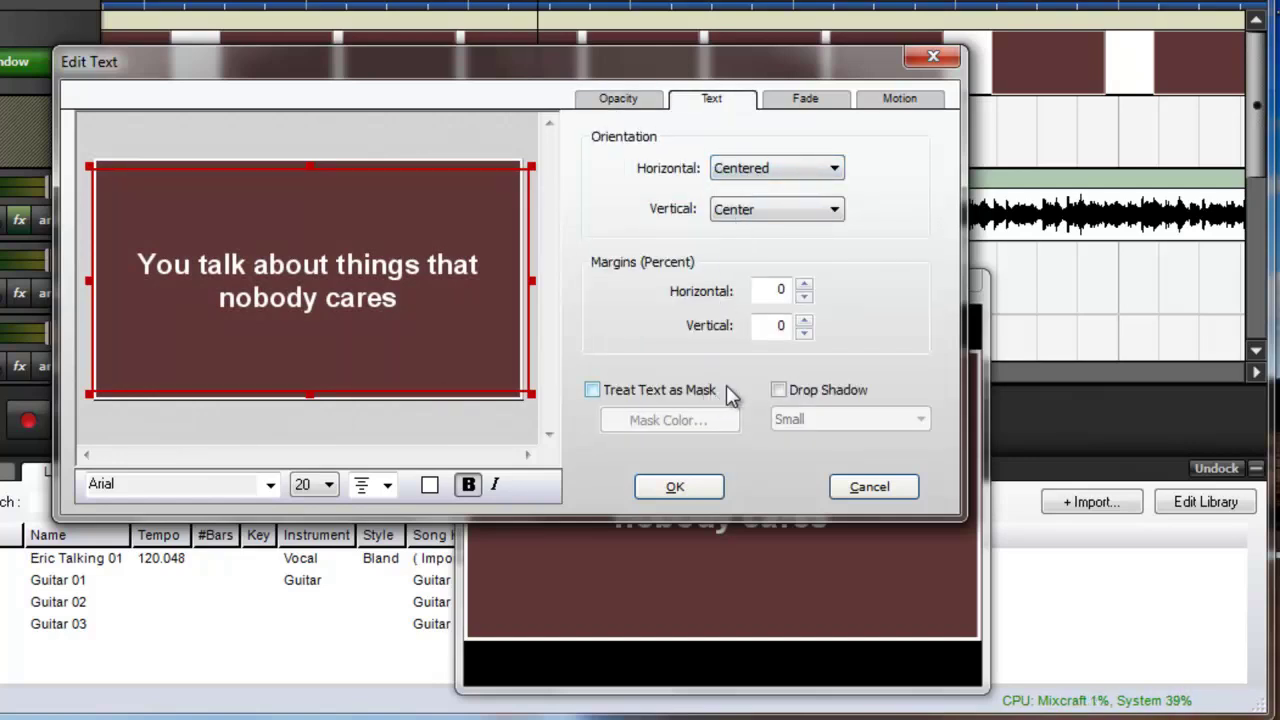
click(808, 104)
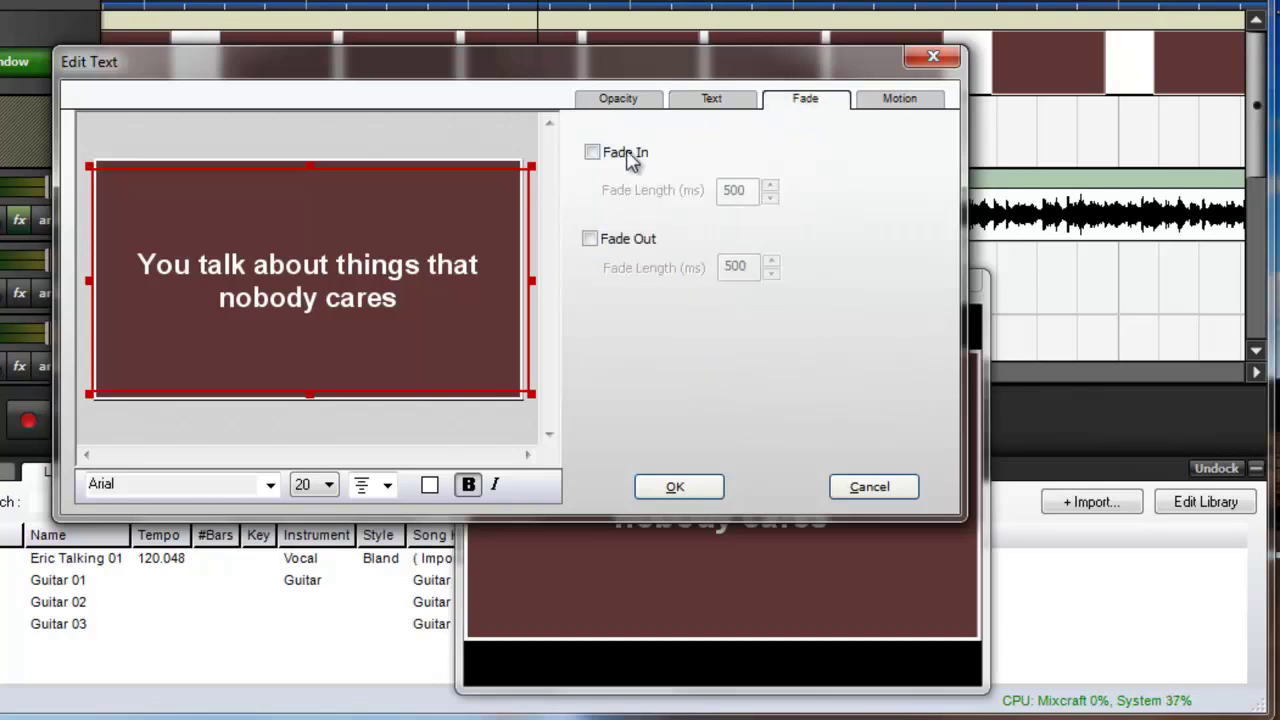
click(591, 155)
click(590, 240)
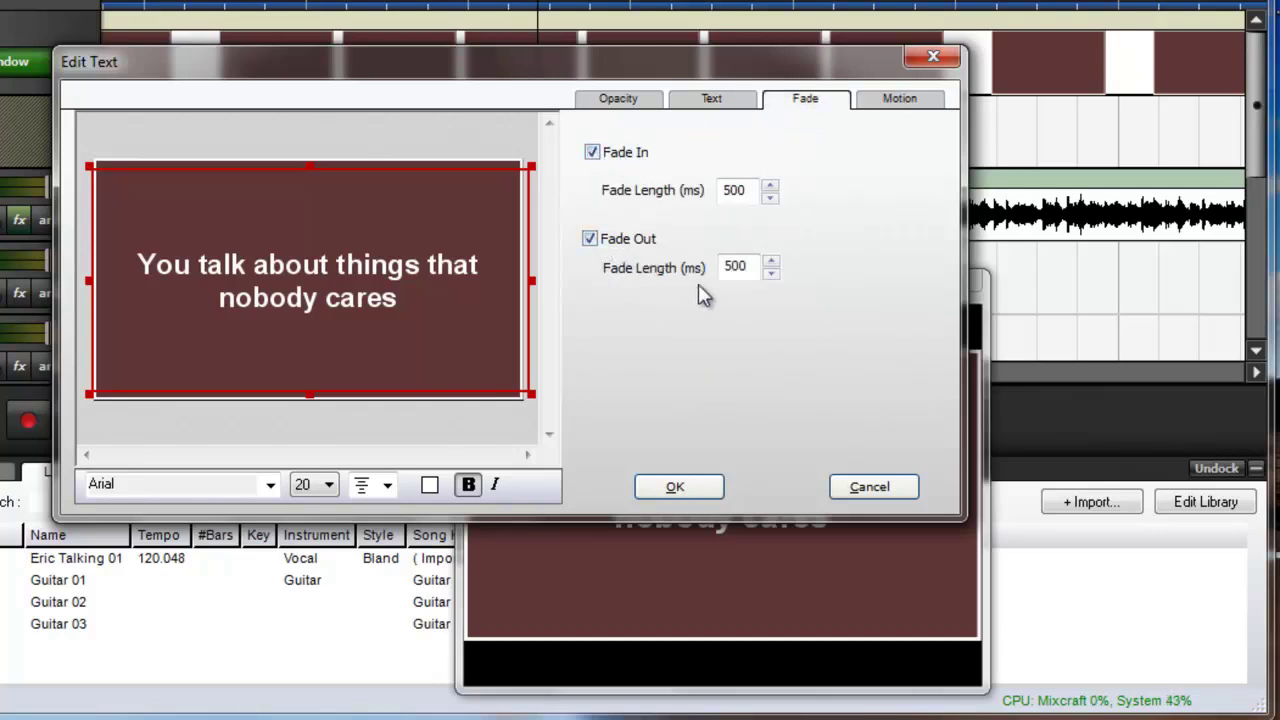
click(675, 489)
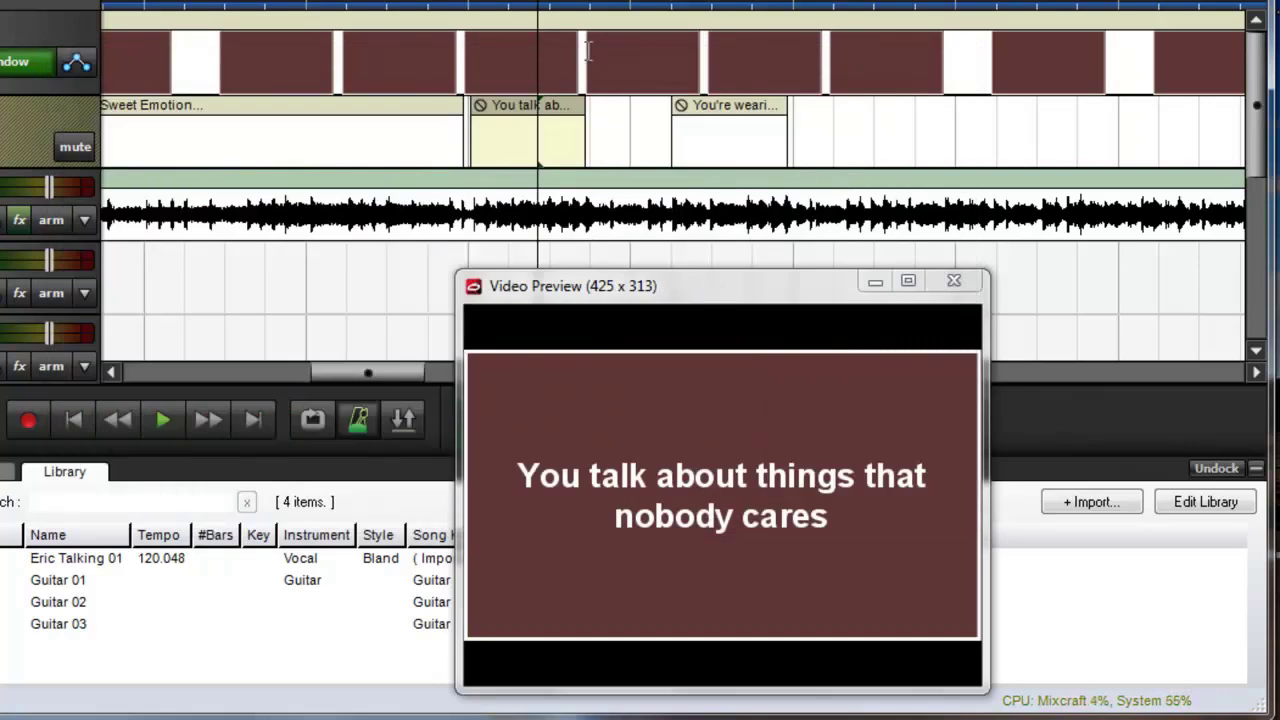
Play back the lyric to preview its fades
key(space)
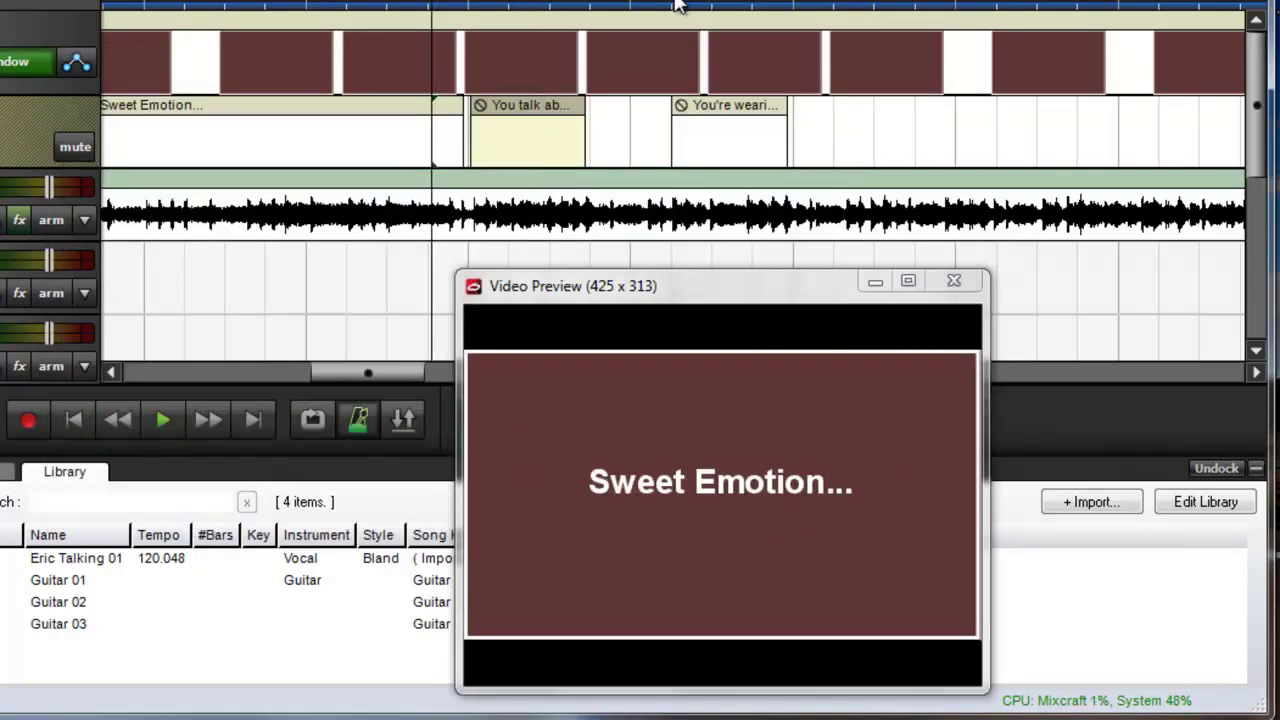
key(space)
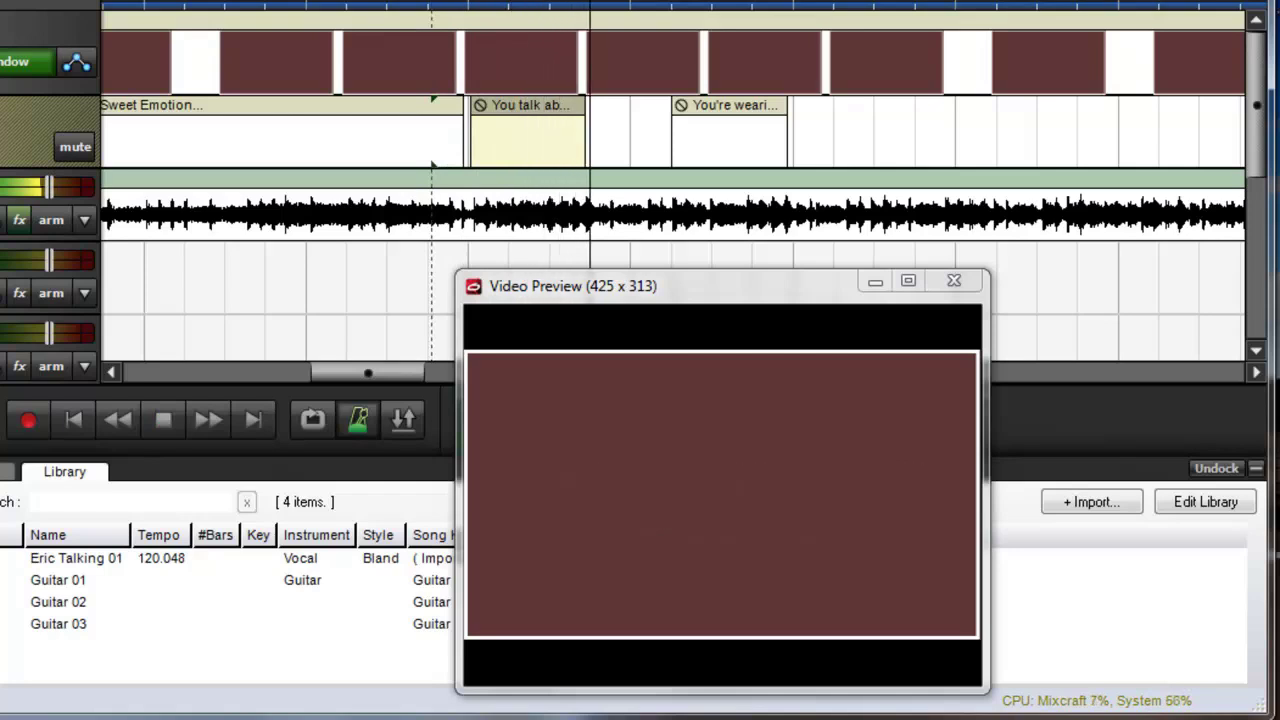
key(space)
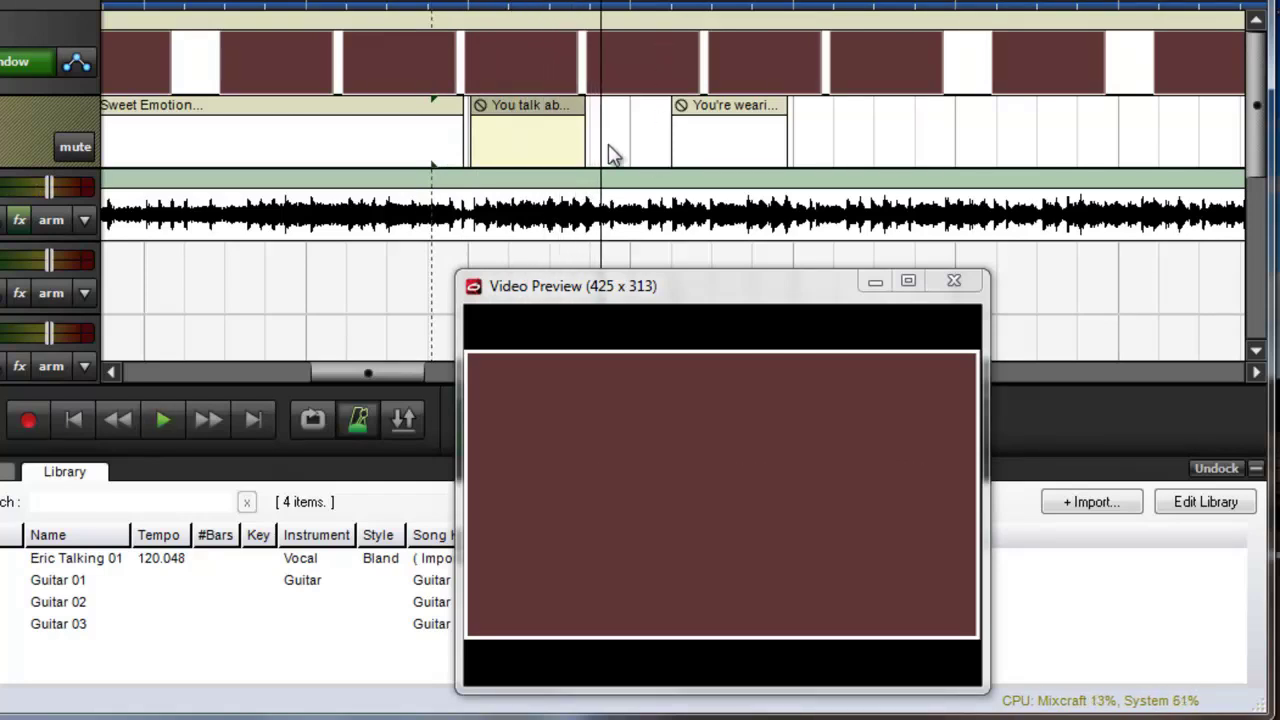
Set the 'You talk about...' lyric's entrance animation to Reveal from the top
double_click(560, 115)
click(900, 100)
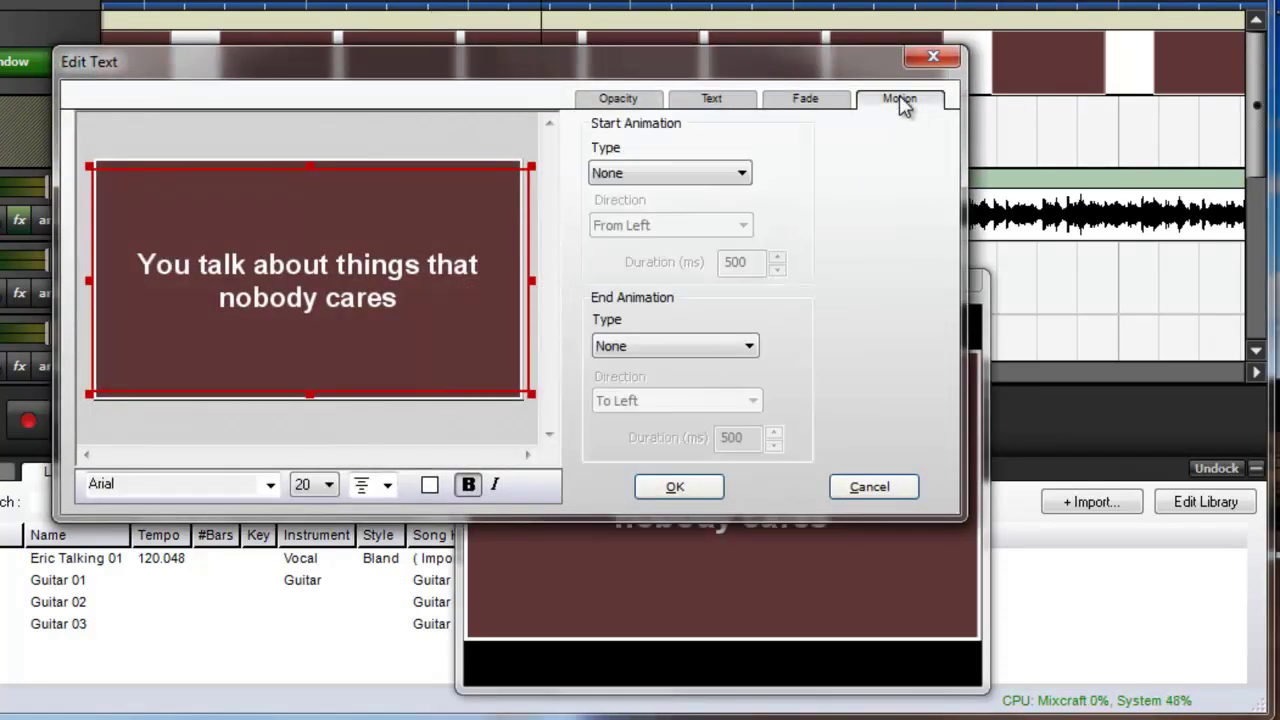
click(738, 172)
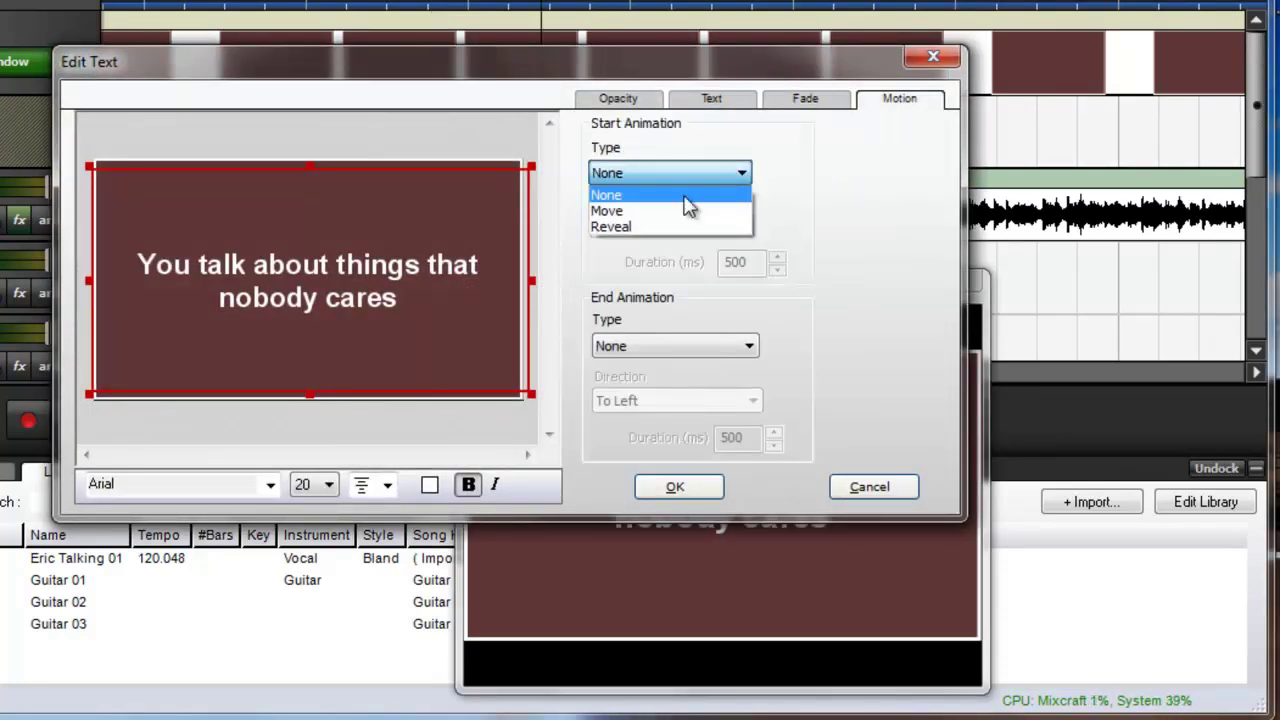
click(674, 212)
click(686, 174)
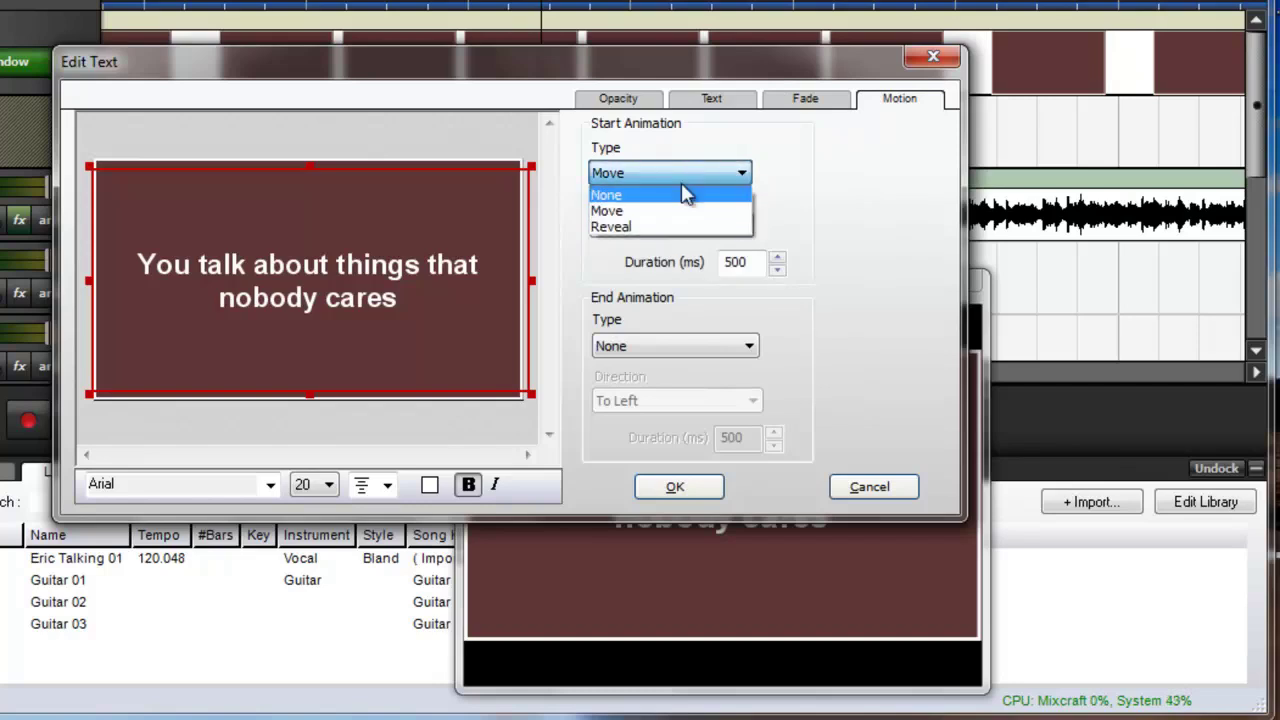
click(655, 228)
click(680, 226)
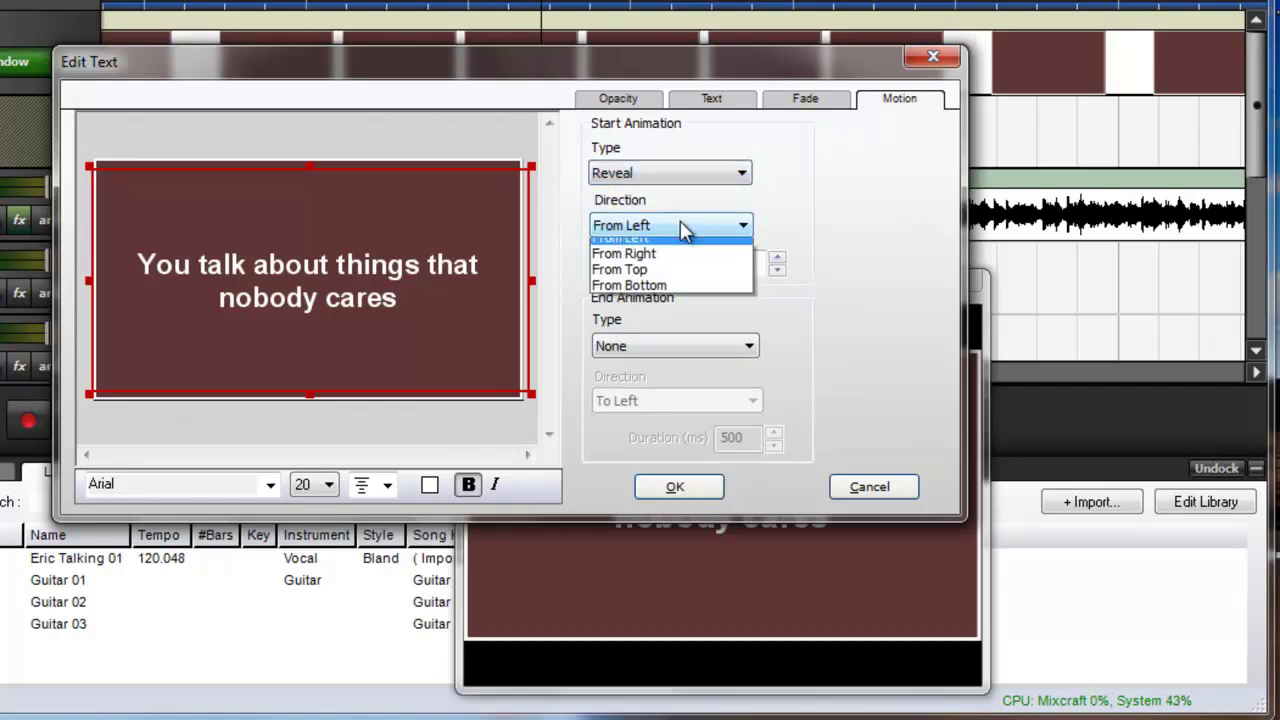
click(660, 278)
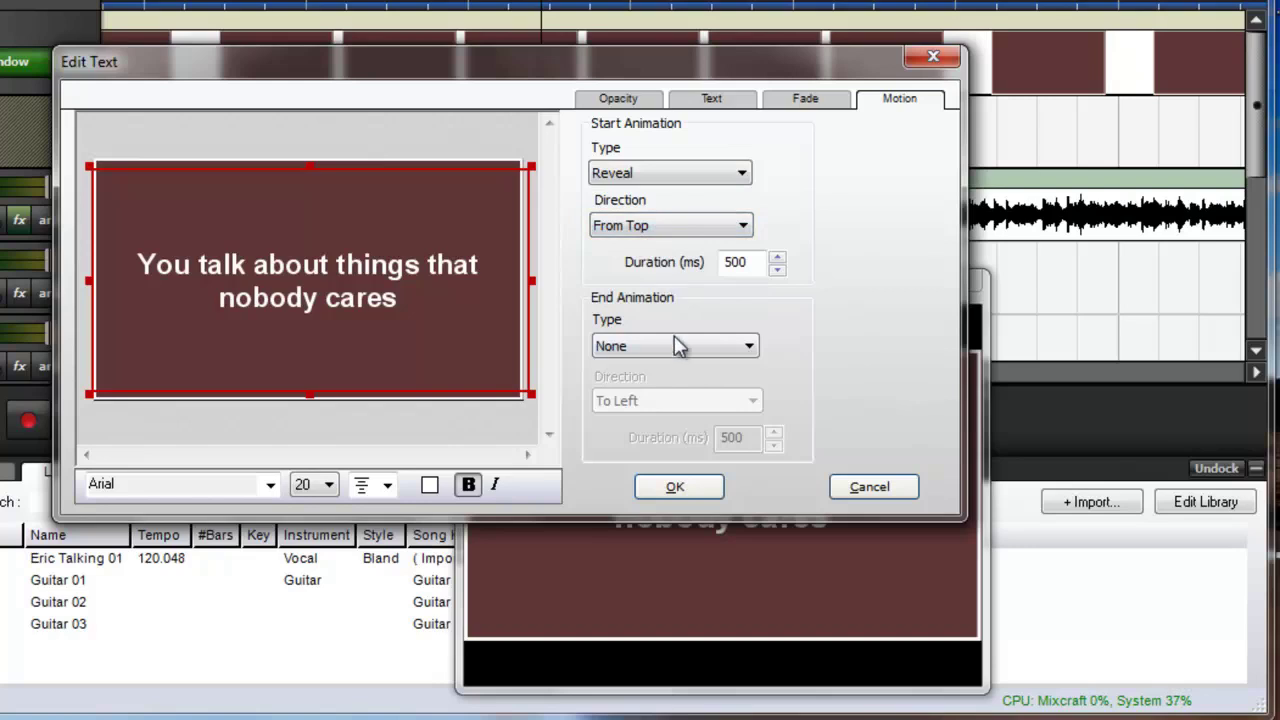
Set the exit animation to Reveal to the bottom and confirm
click(680, 338)
click(680, 340)
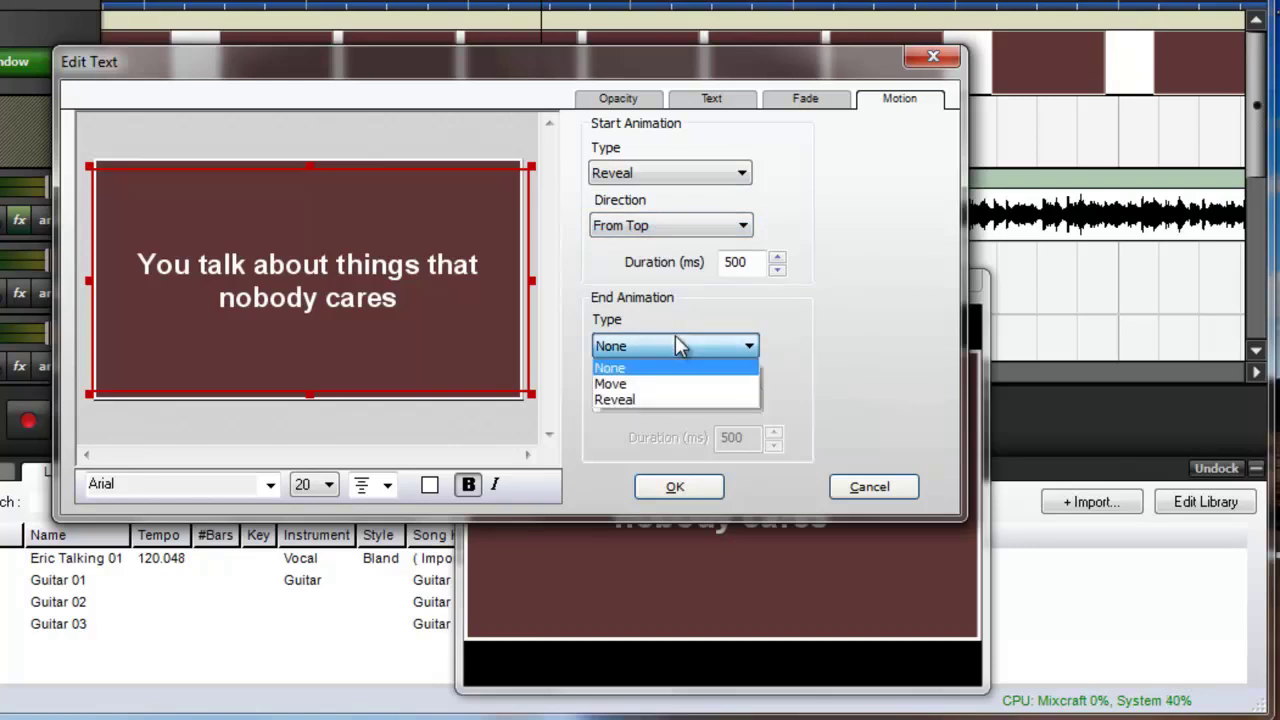
click(653, 396)
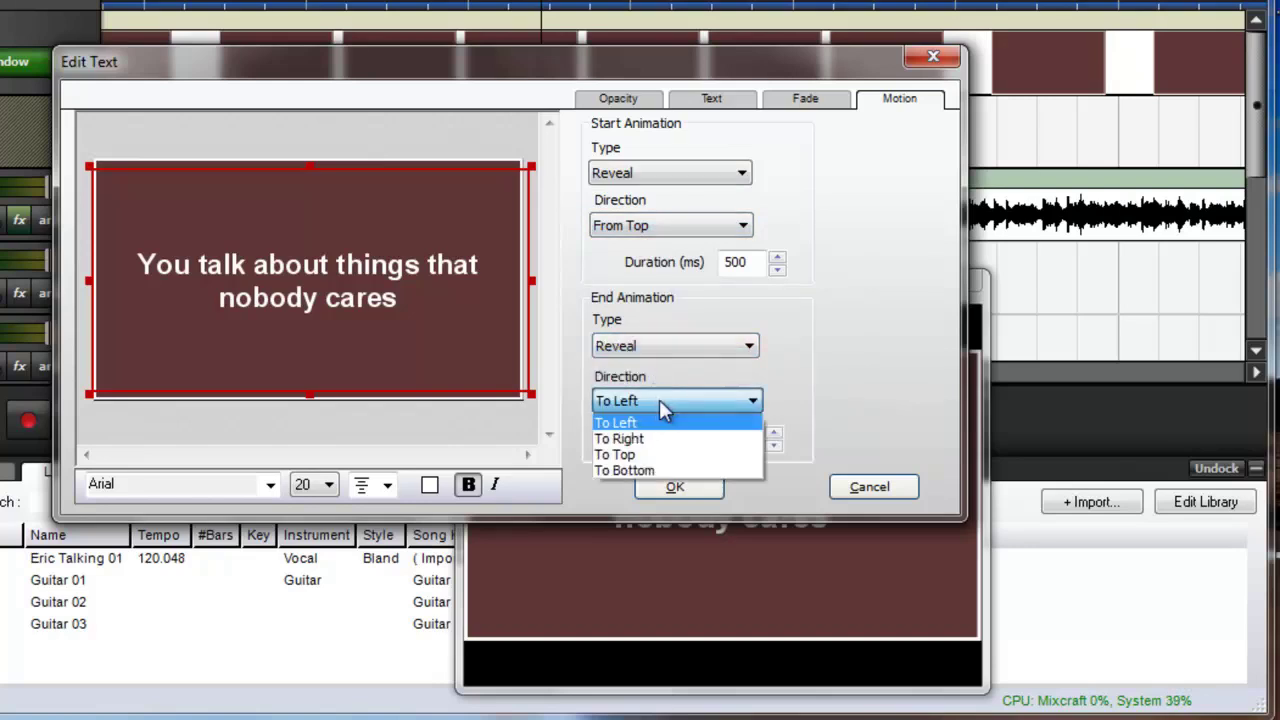
click(643, 470)
click(675, 487)
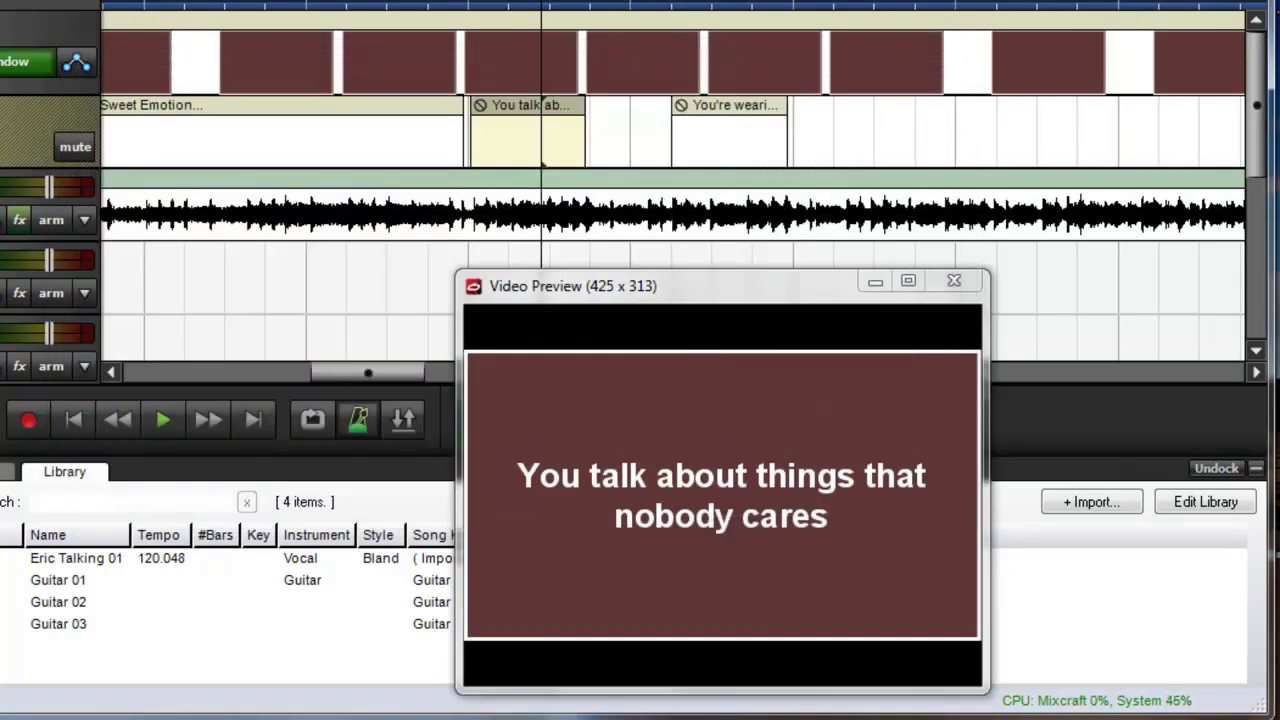
Play back from before the lyric to preview the reveal animations
click(447, 165)
key(space)
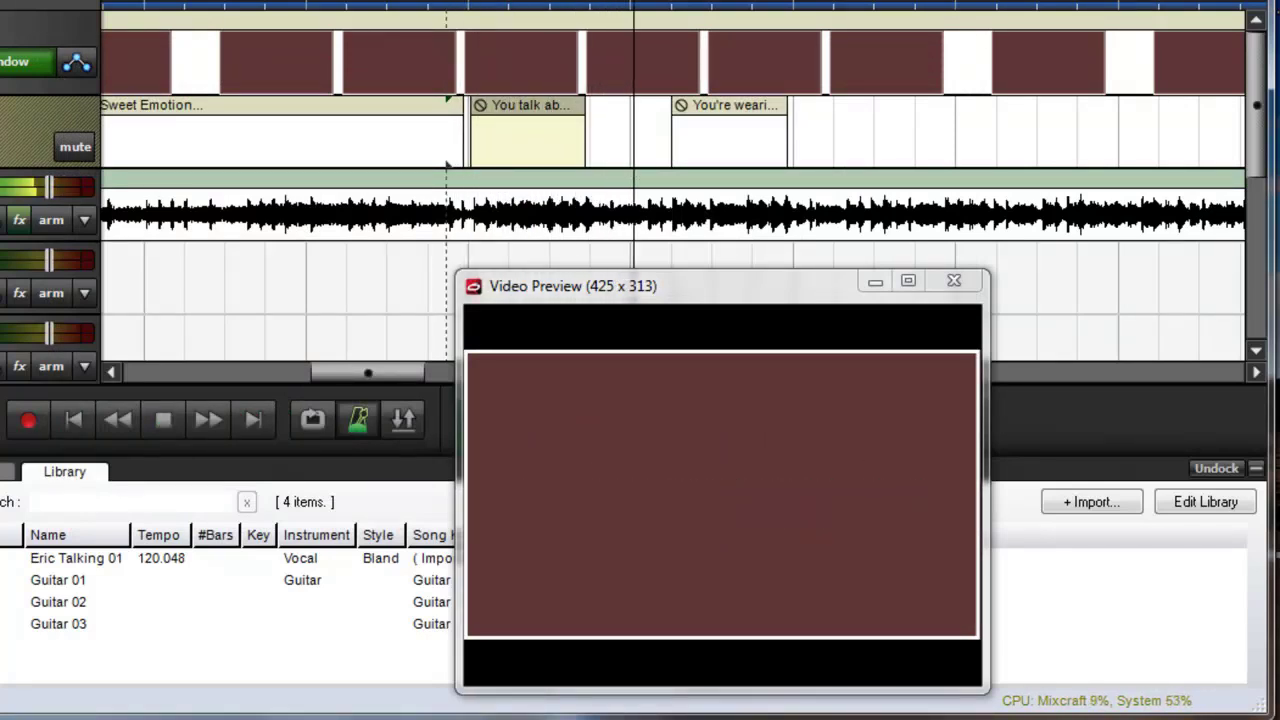
key(space)
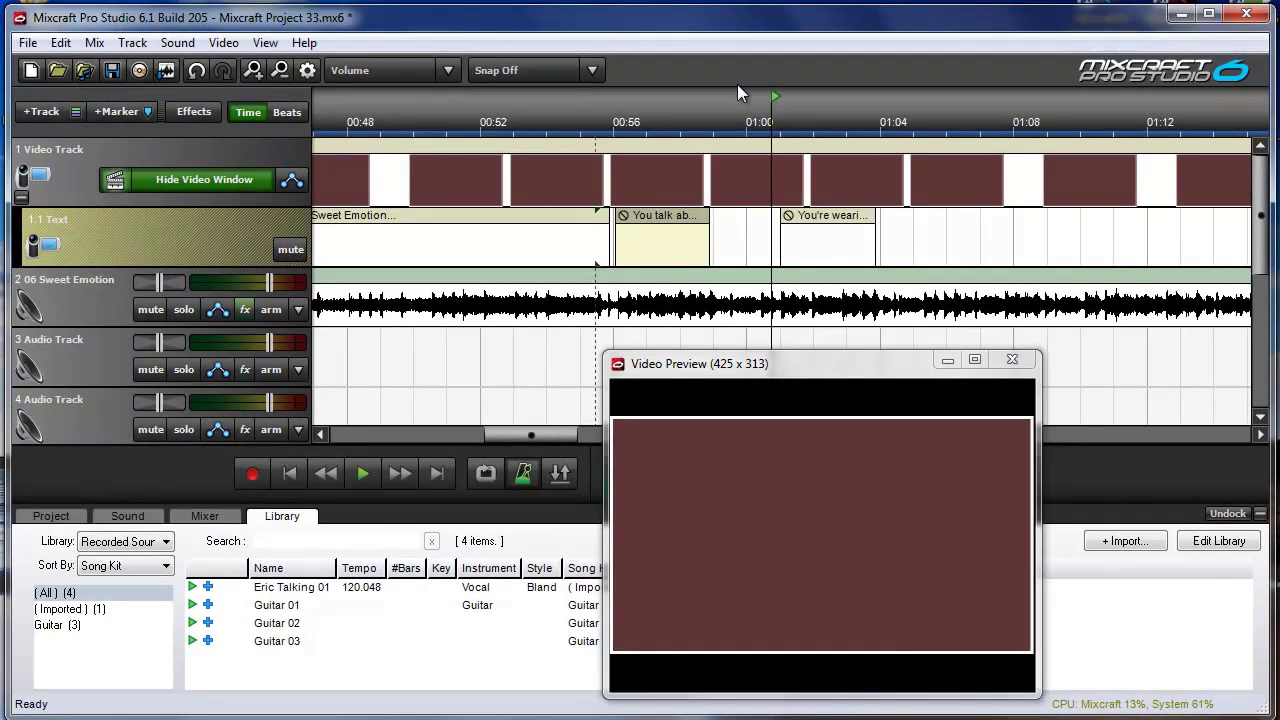
click(28, 42)
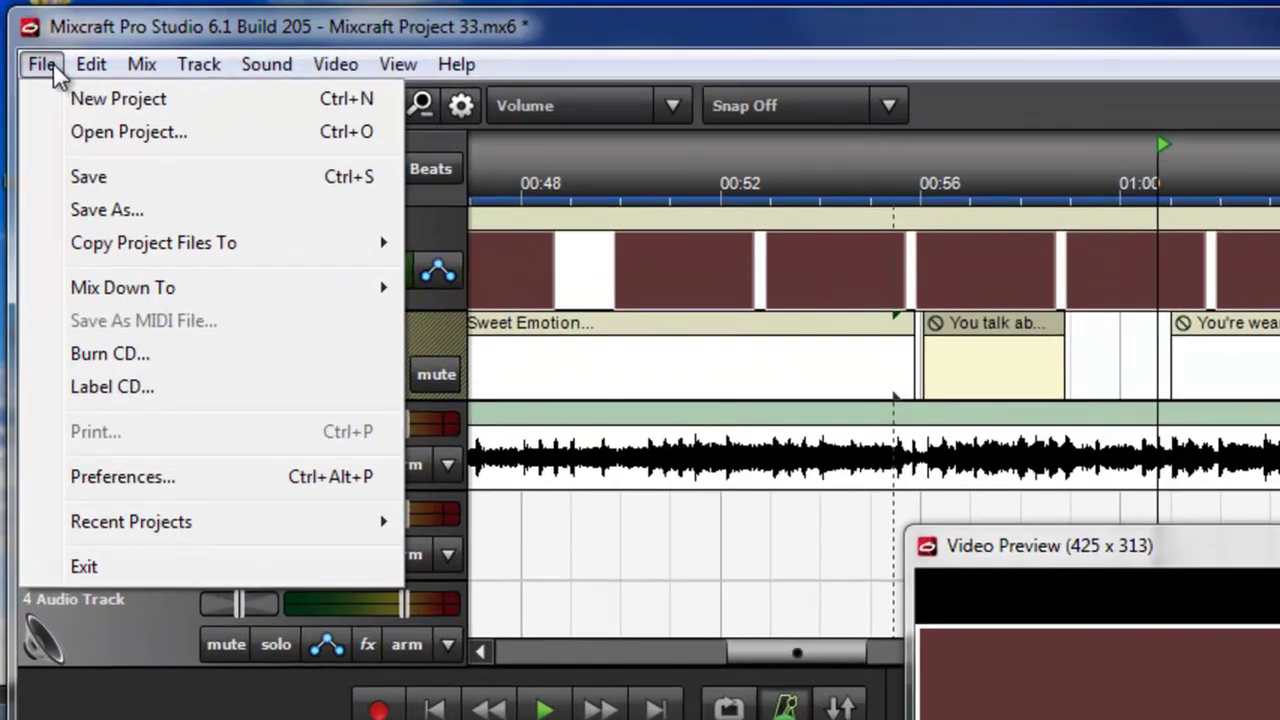
mouse_move(82, 191)
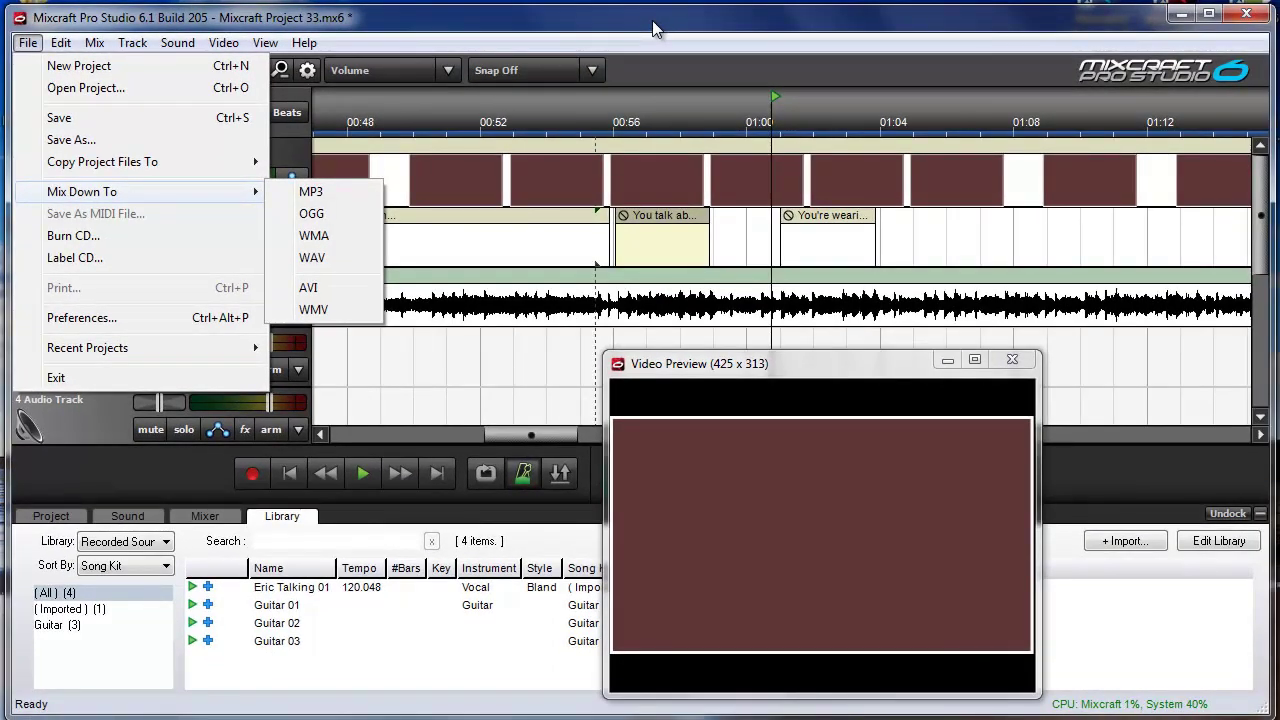
click(654, 27)
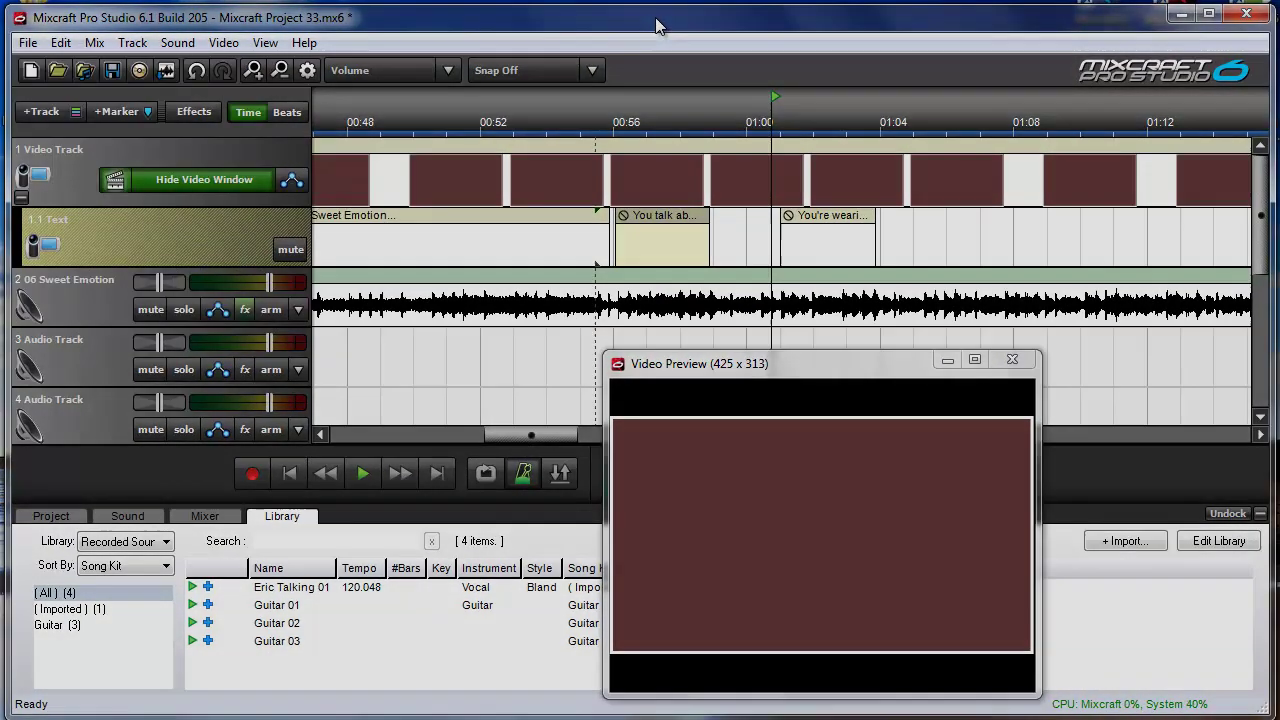